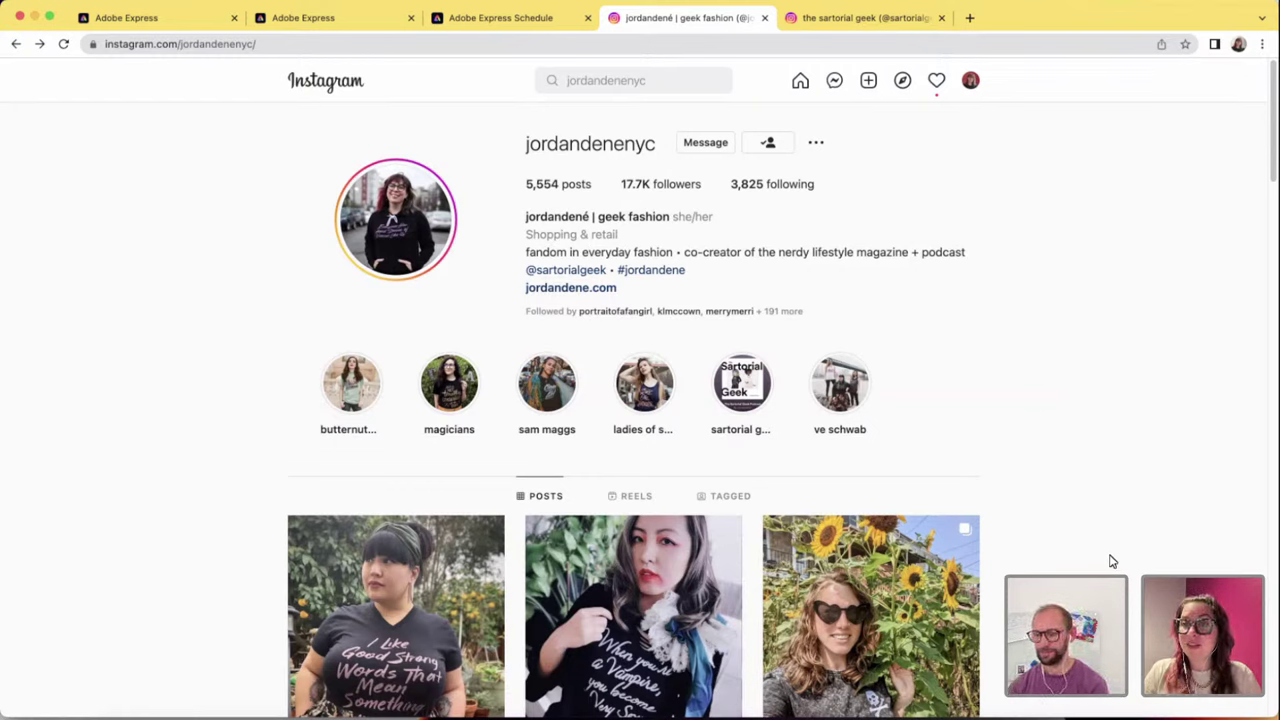
pyautogui.scroll(-3, 1118, 573)
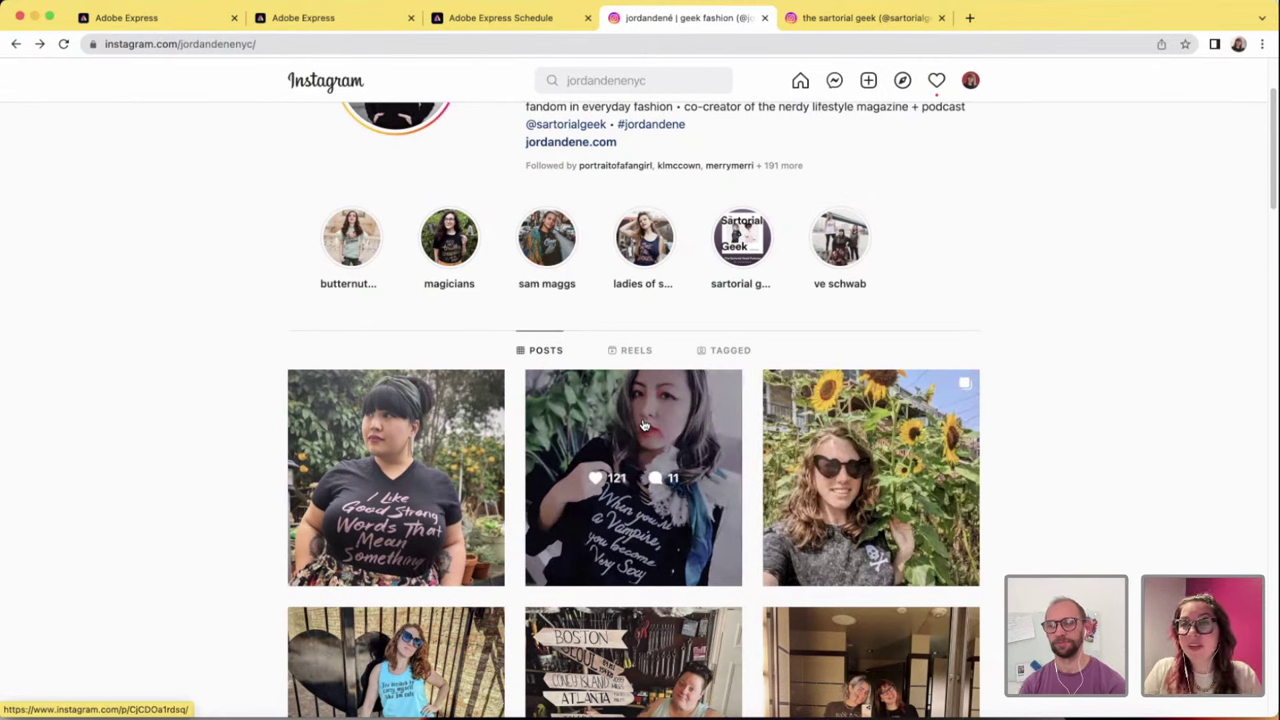
pyautogui.click(644, 426)
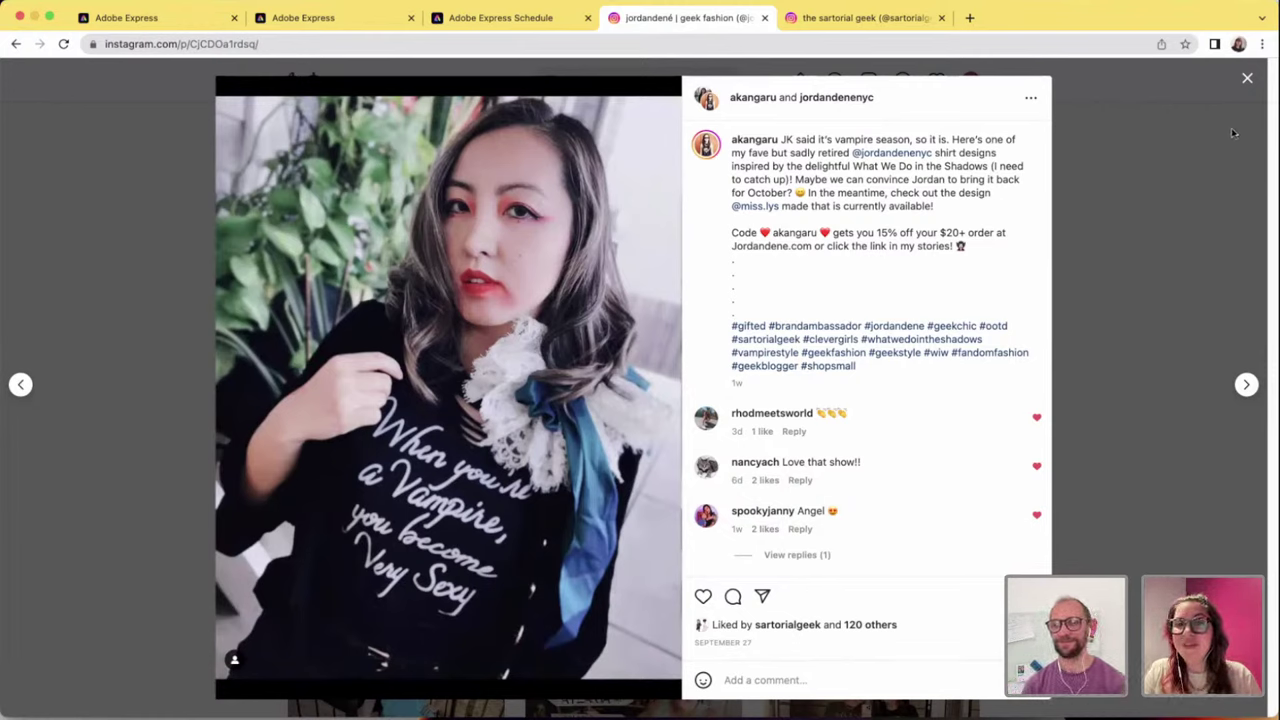
pyautogui.click(1247, 79)
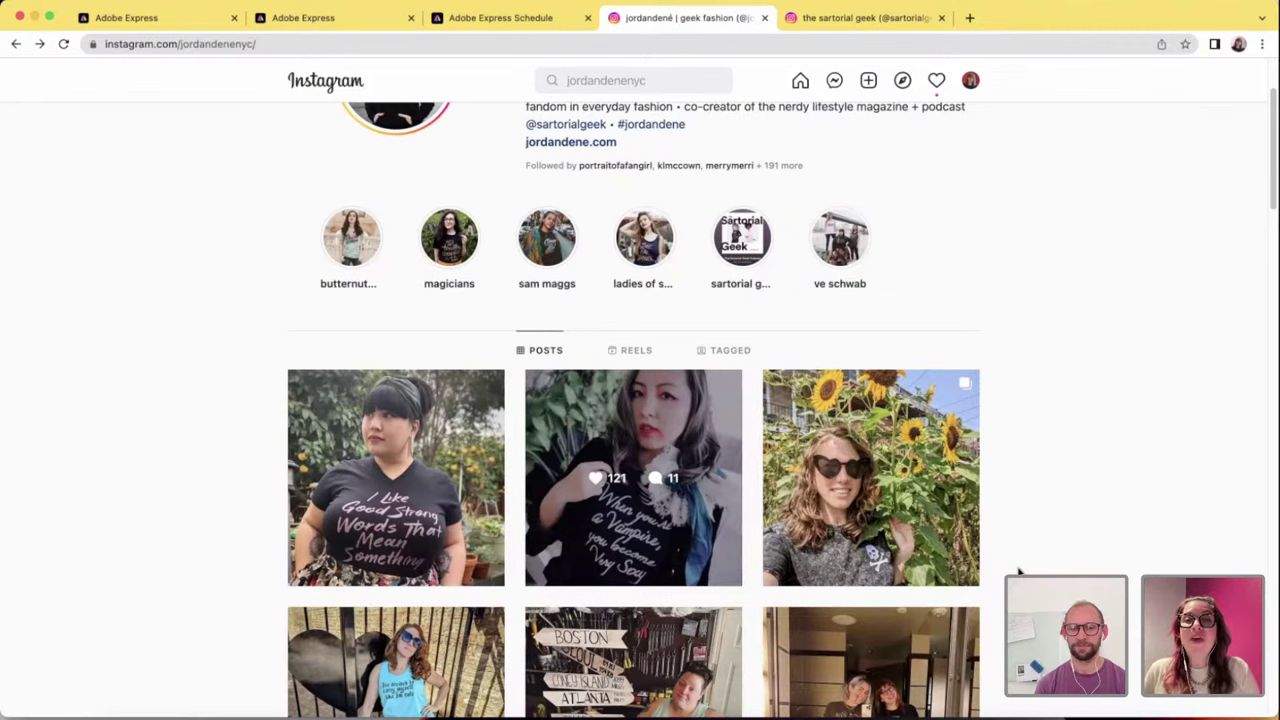
# - Scroll down through the geek fashion profile's grid of slogan-tee outfit posts
pyautogui.scroll(-1, 1018, 571)
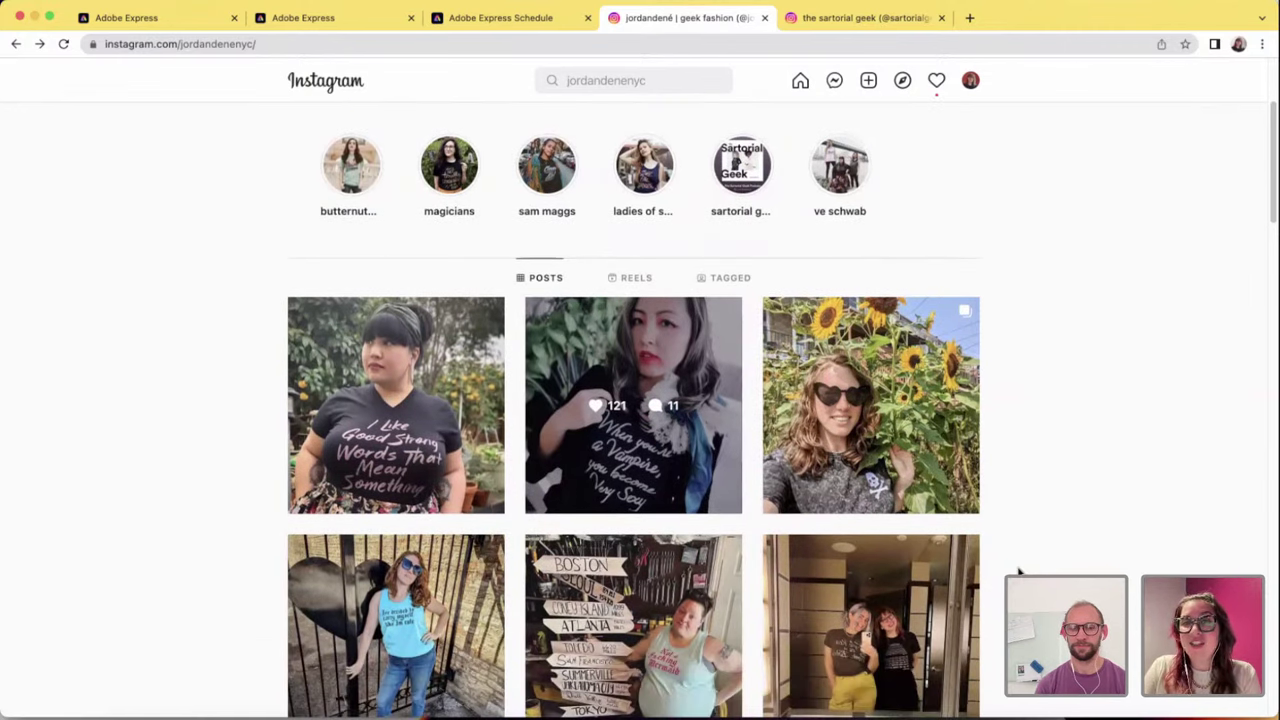
pyautogui.scroll(-2, 1018, 571)
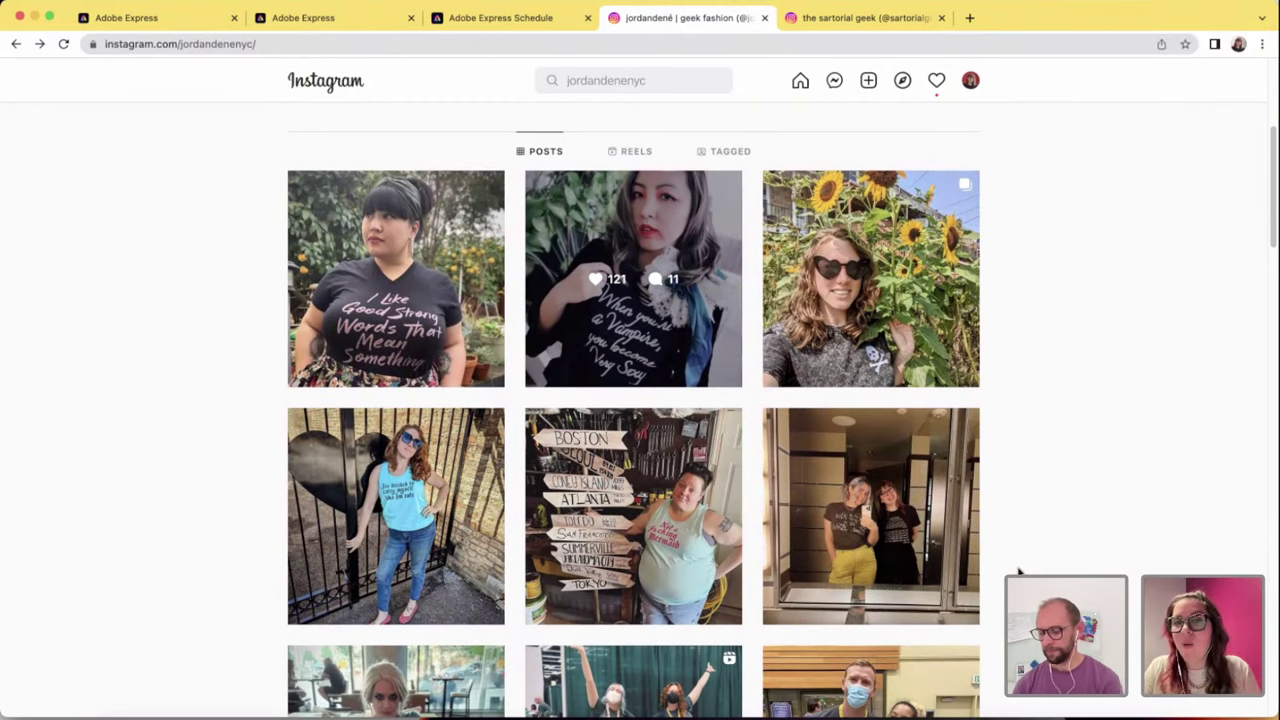
pyautogui.scroll(-1, 1018, 570)
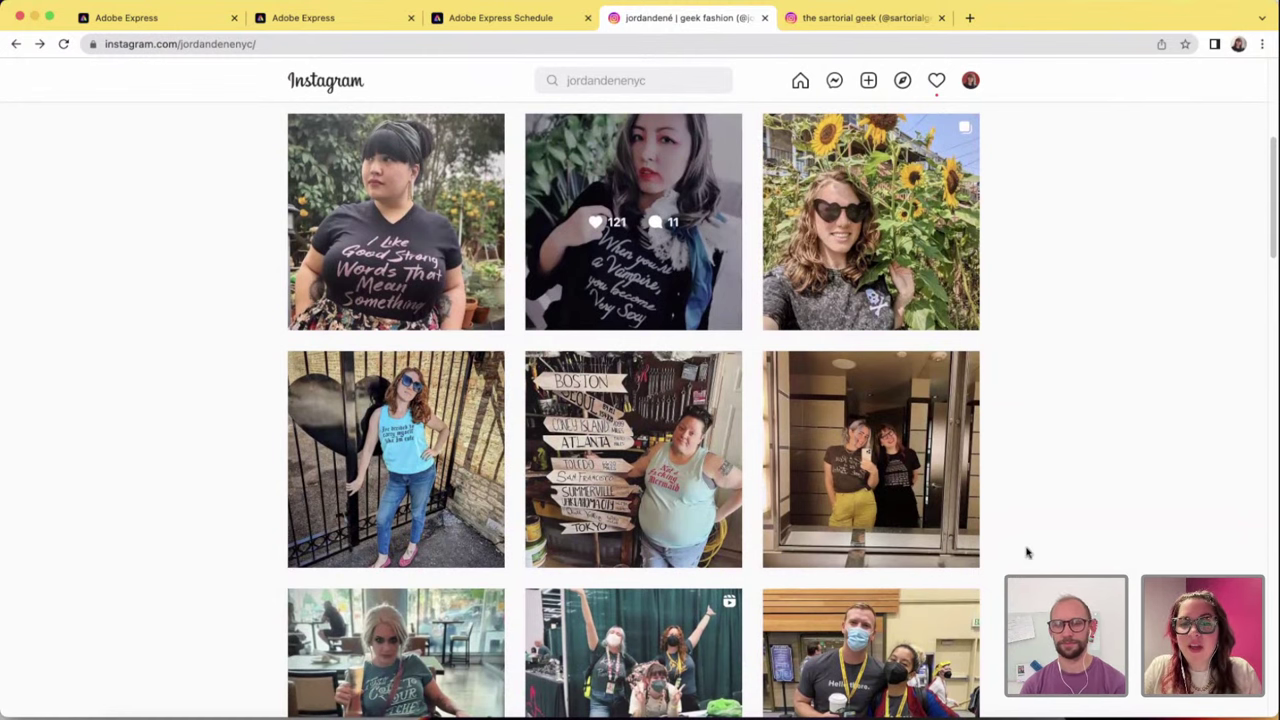
pyautogui.scroll(-2, 1027, 552)
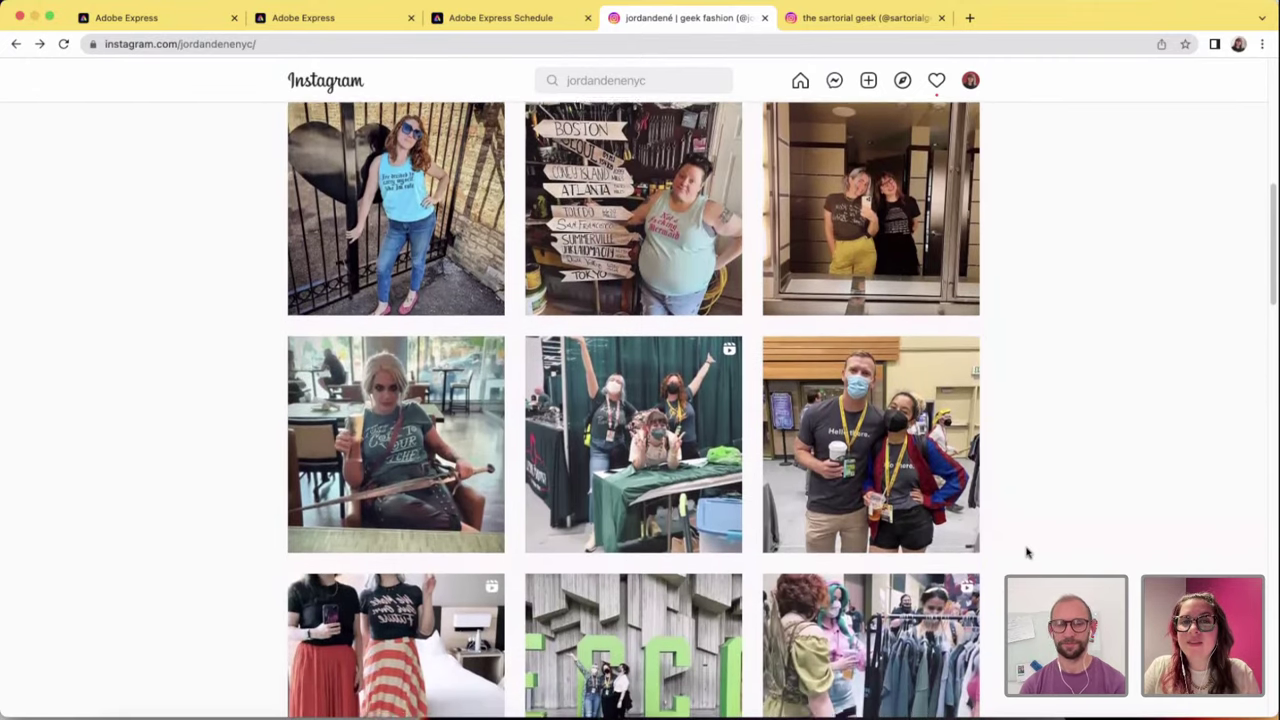
pyautogui.scroll(-1, 1027, 552)
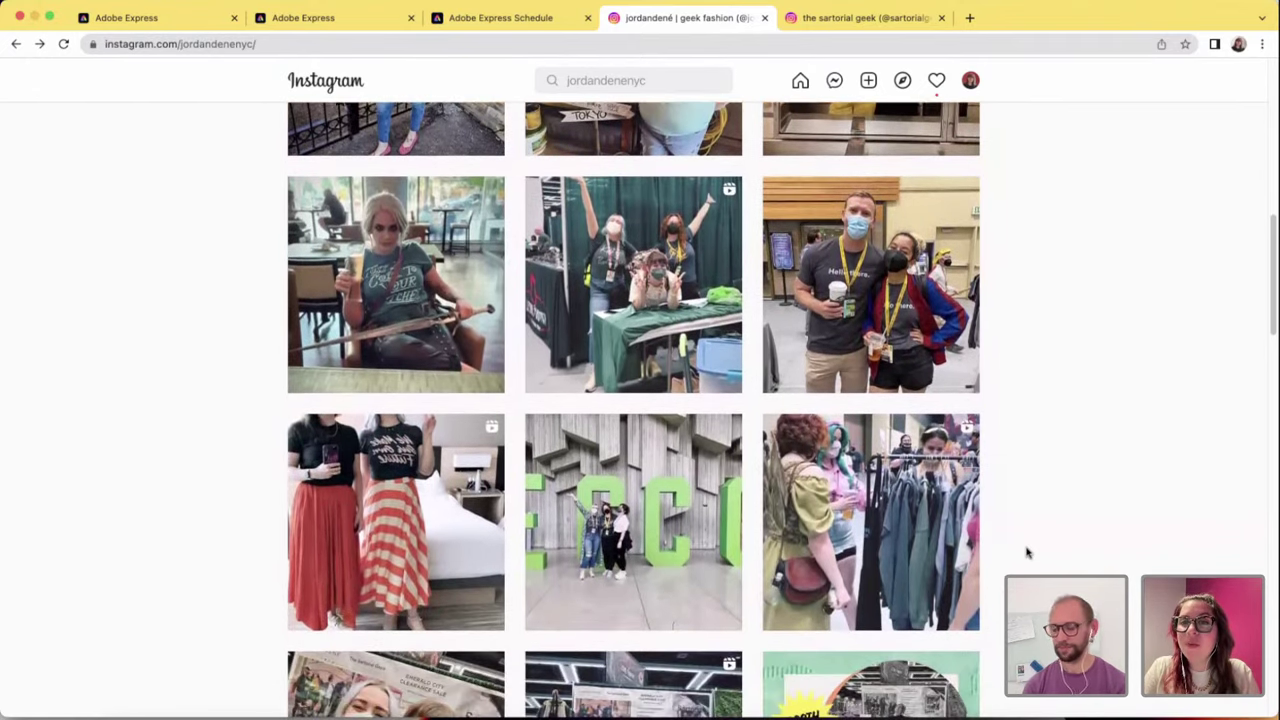
pyautogui.scroll(-5, 1027, 552)
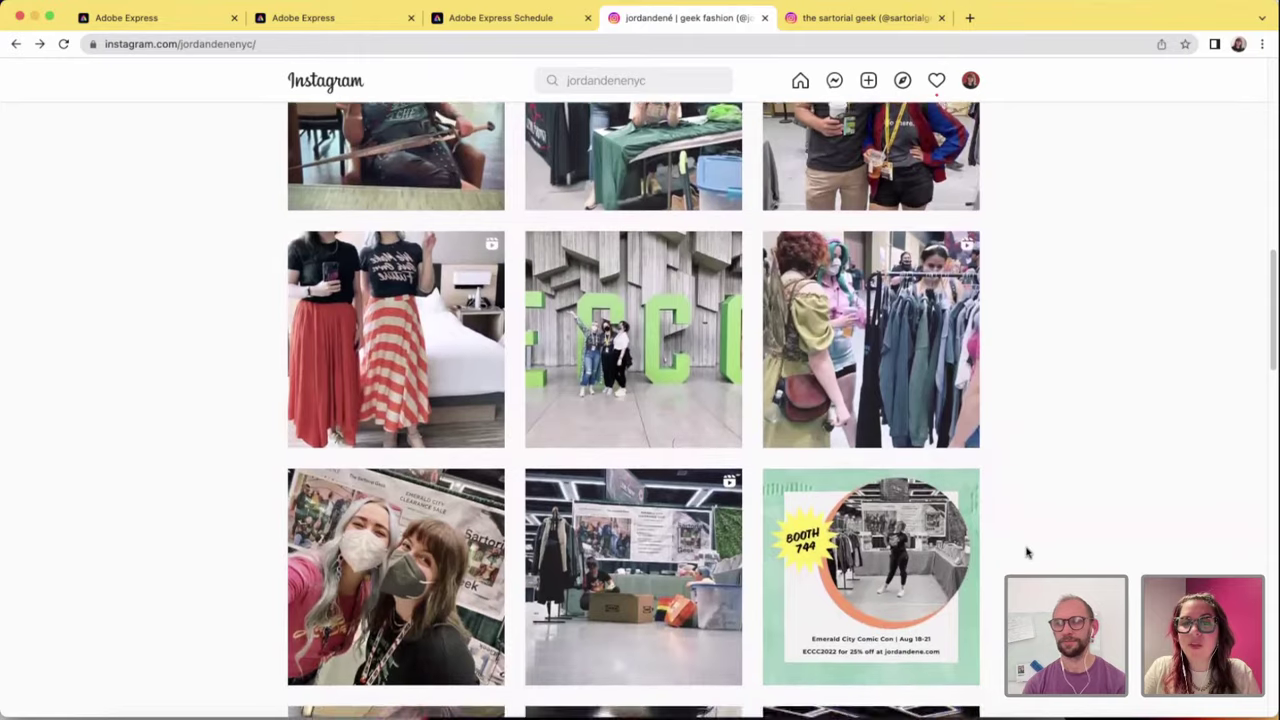
pyautogui.scroll(-3, 1027, 552)
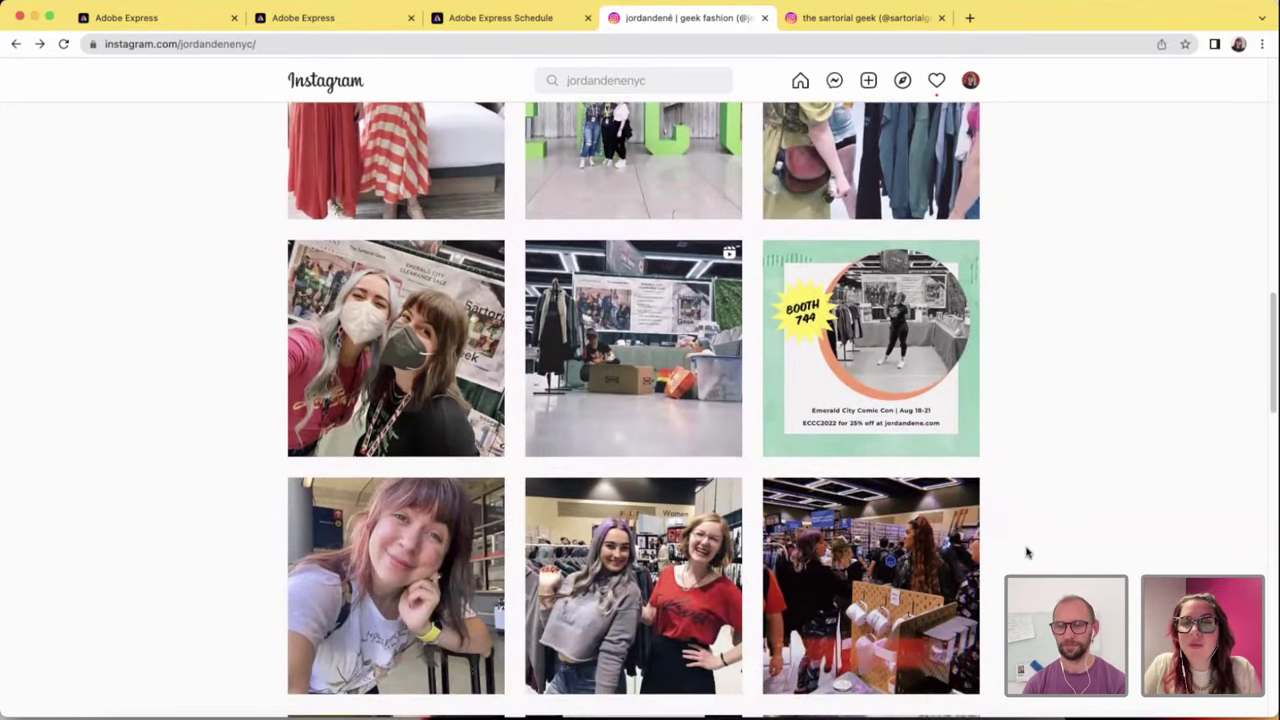
pyautogui.scroll(-2, 1027, 552)
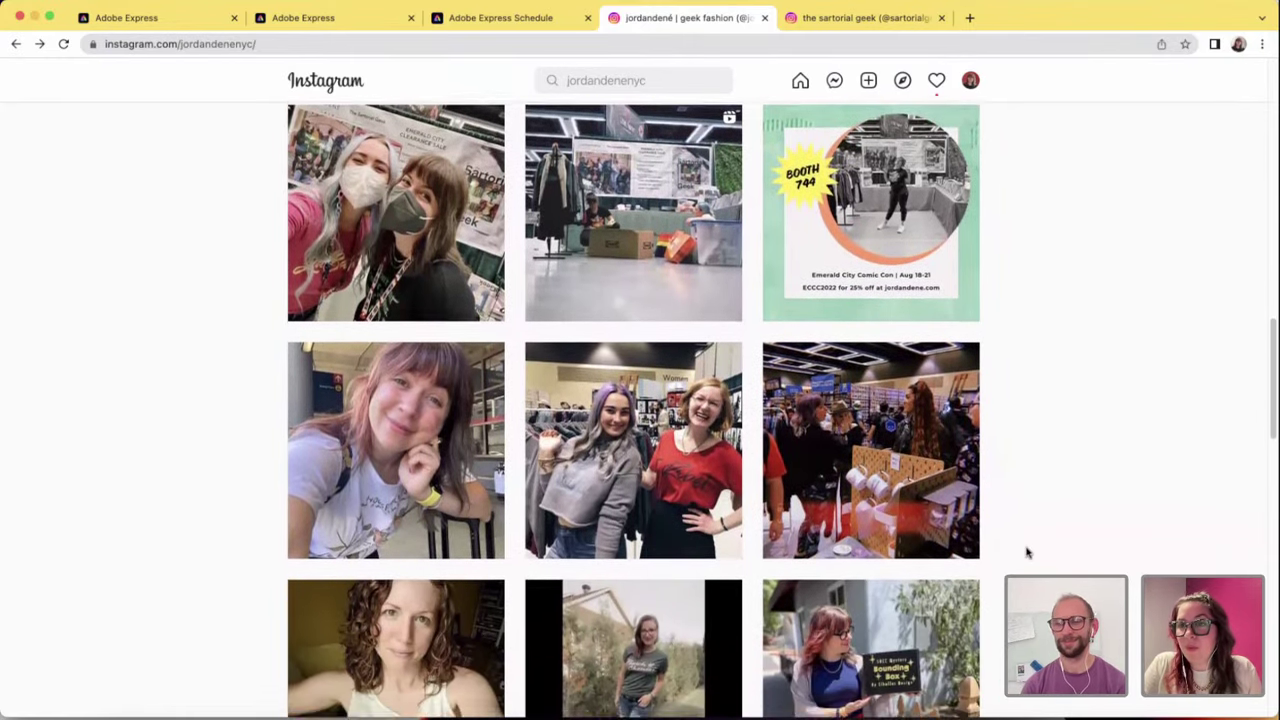
pyautogui.scroll(-2, 1027, 552)
pyautogui.scroll(-2, 1027, 552)
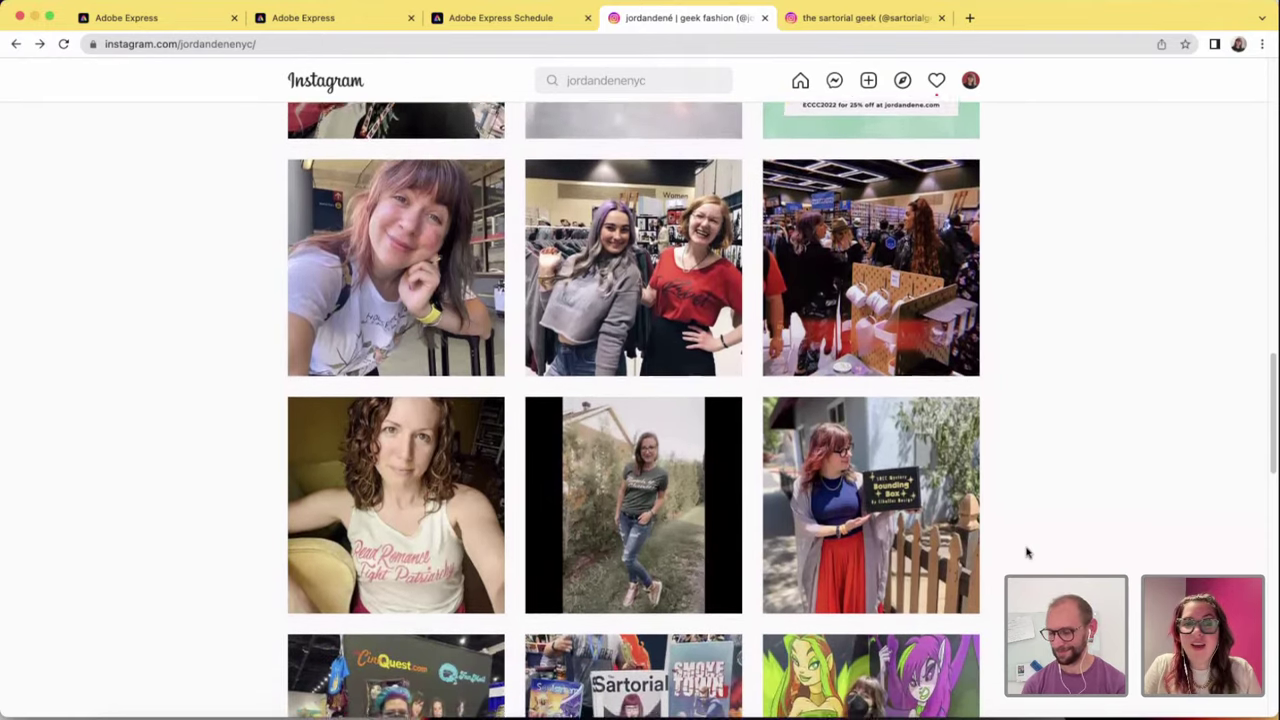
pyautogui.scroll(-4, 1027, 552)
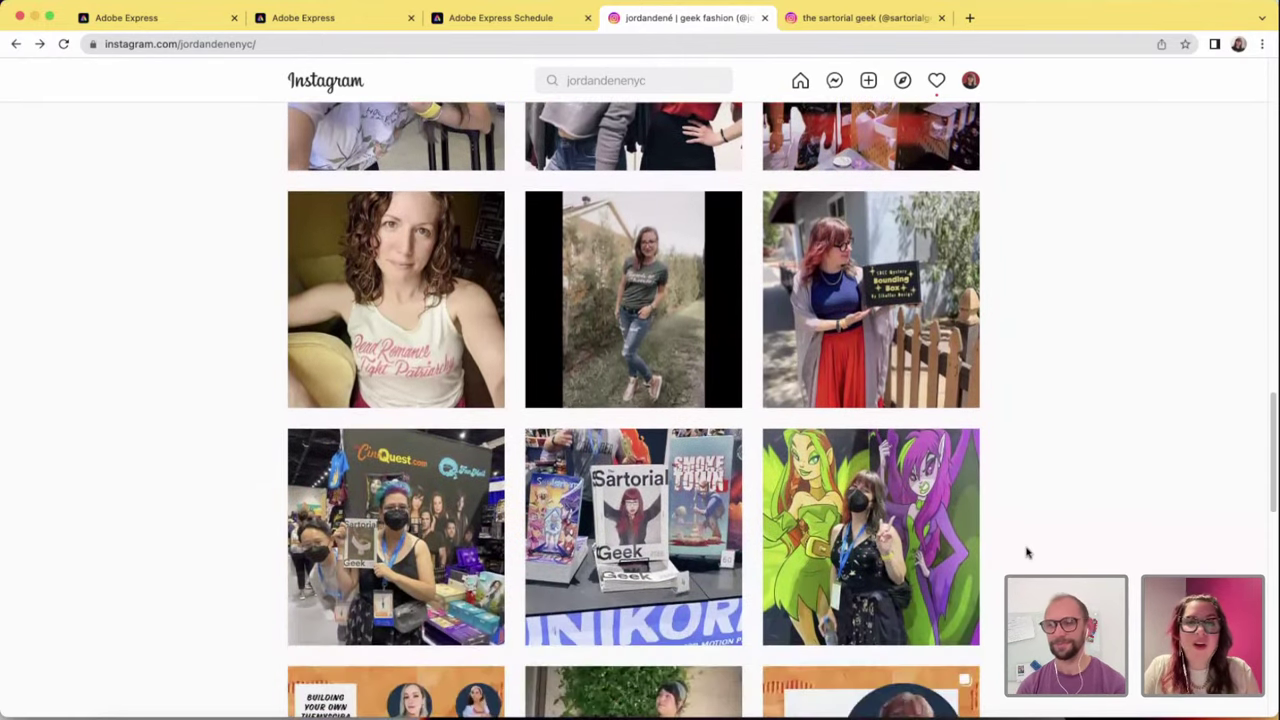
pyautogui.scroll(-4, 1027, 552)
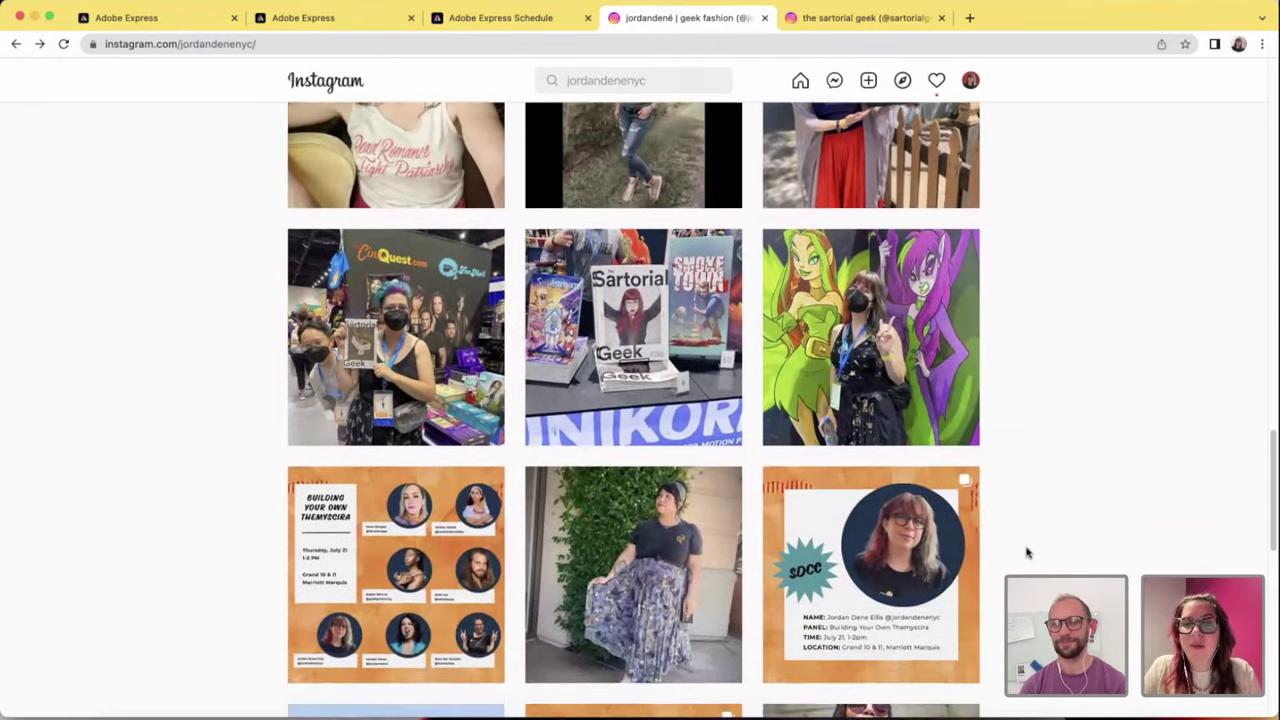
pyautogui.scroll(-2, 1027, 552)
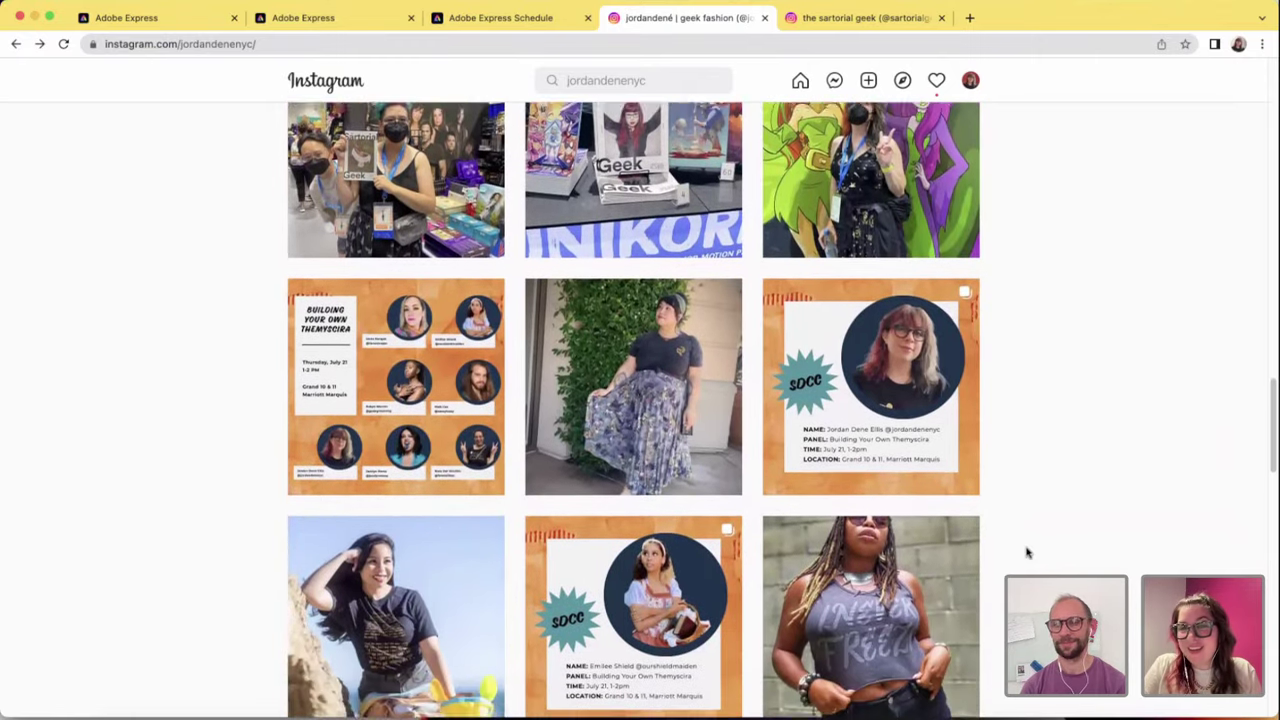
pyautogui.scroll(-2, 1027, 552)
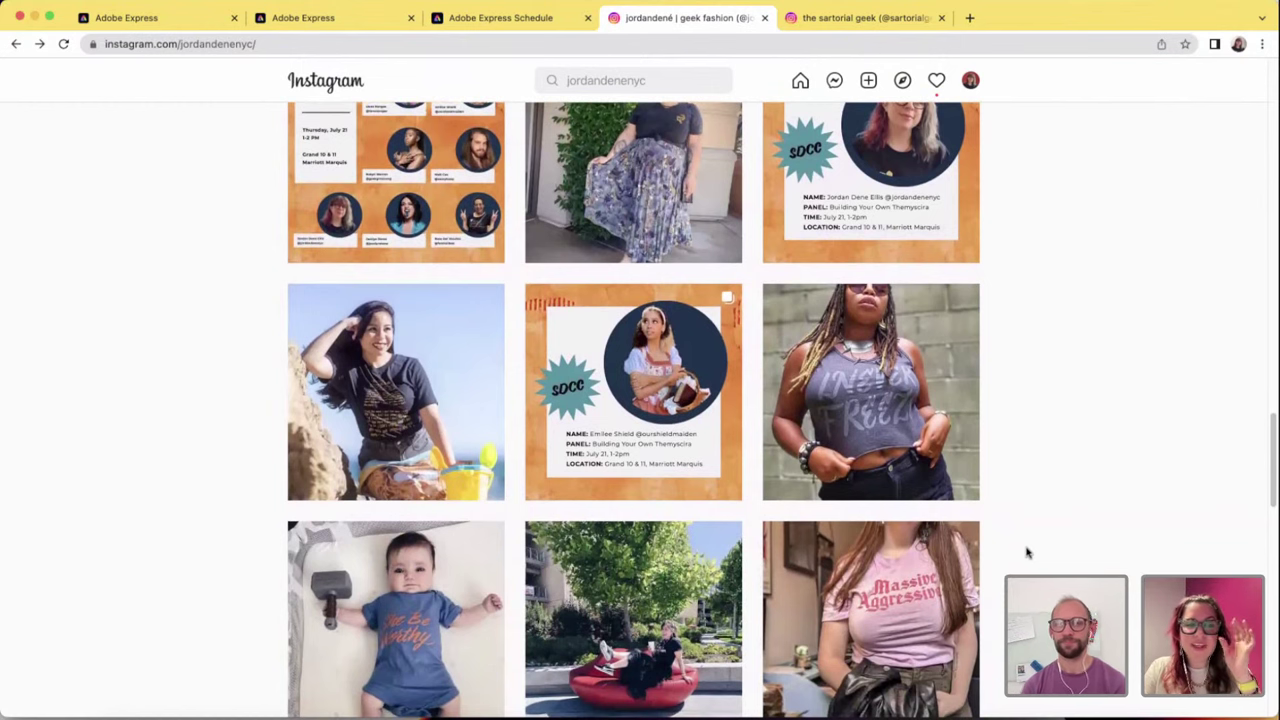
pyautogui.scroll(-2, 1026, 552)
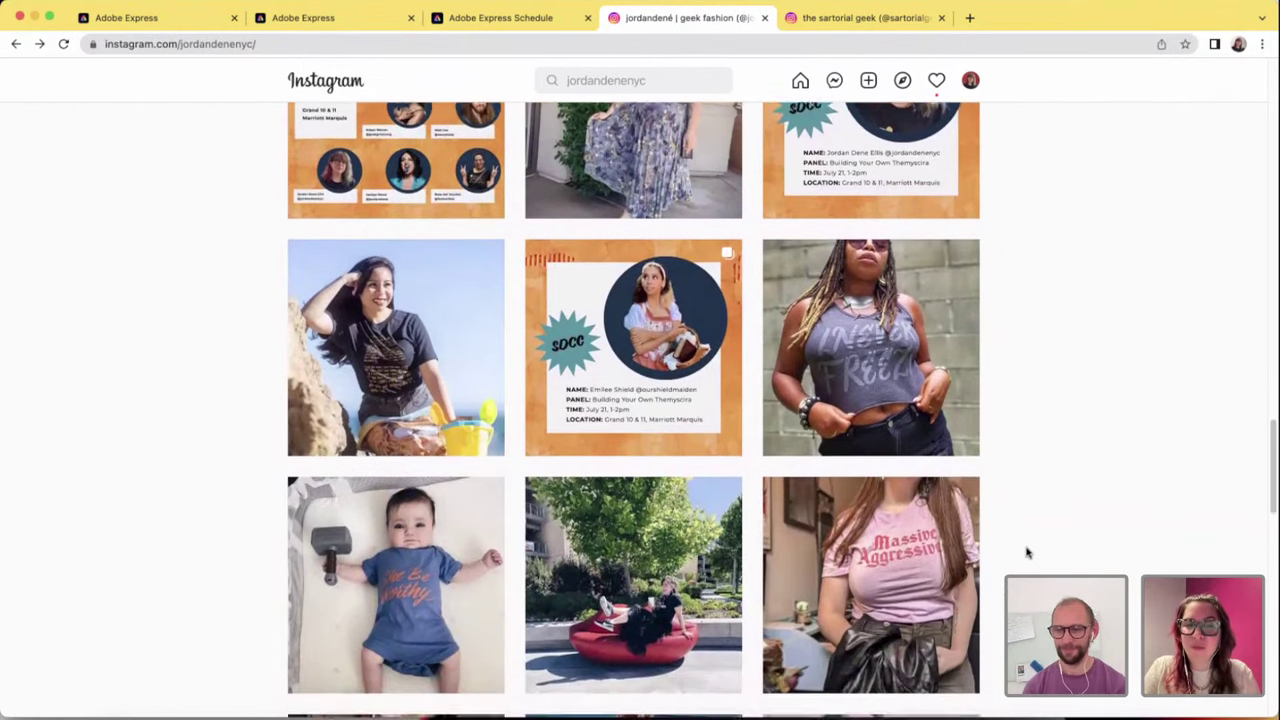
pyautogui.scroll(-1, 1026, 552)
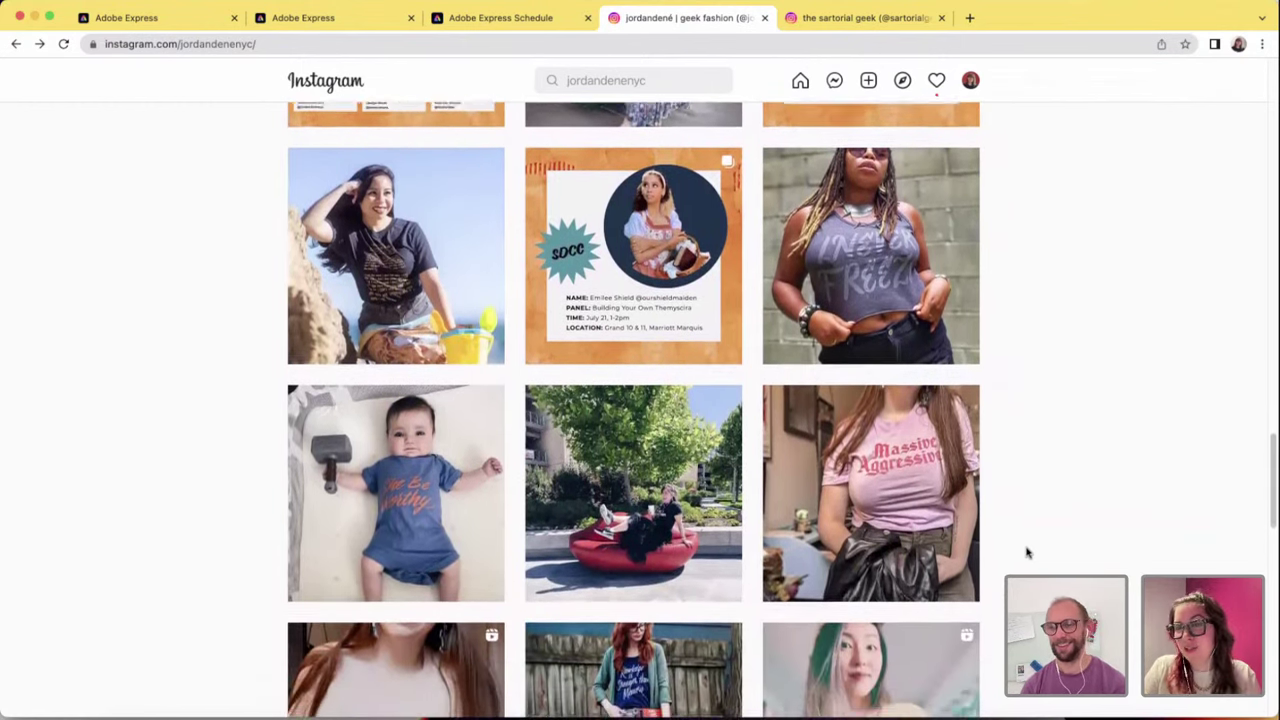
pyautogui.scroll(-2, 1026, 552)
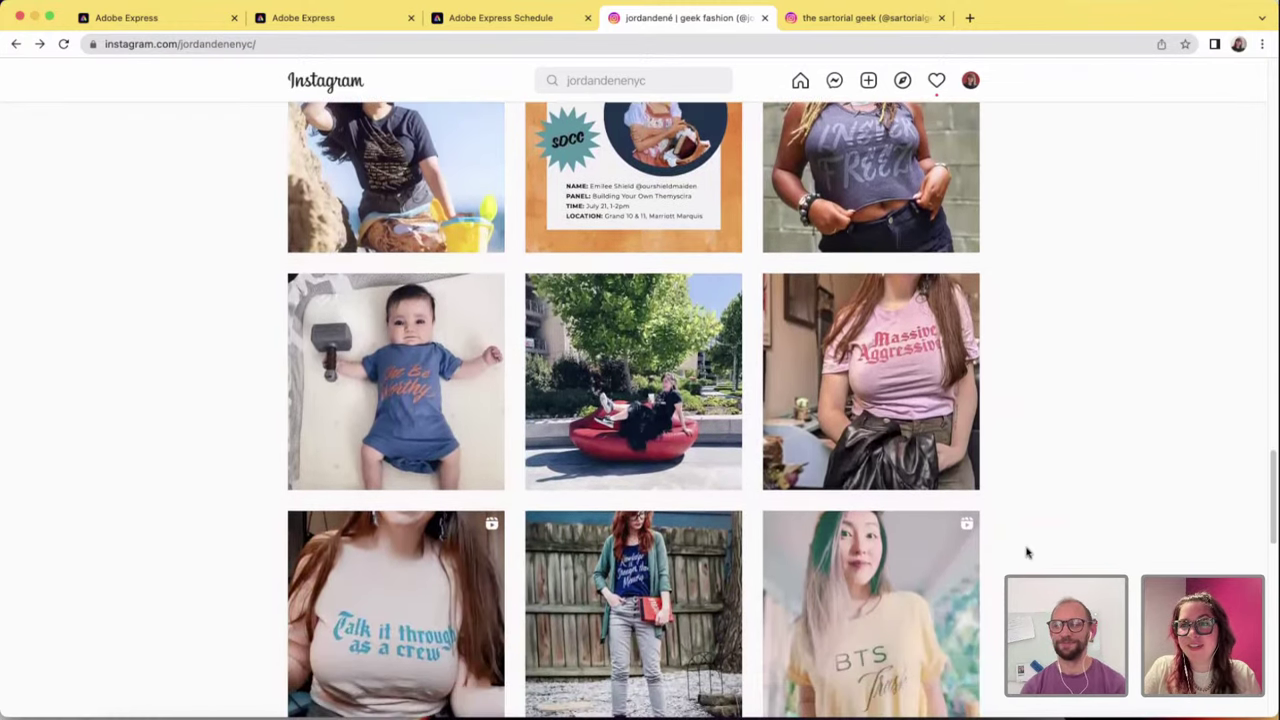
pyautogui.scroll(-2, 1026, 552)
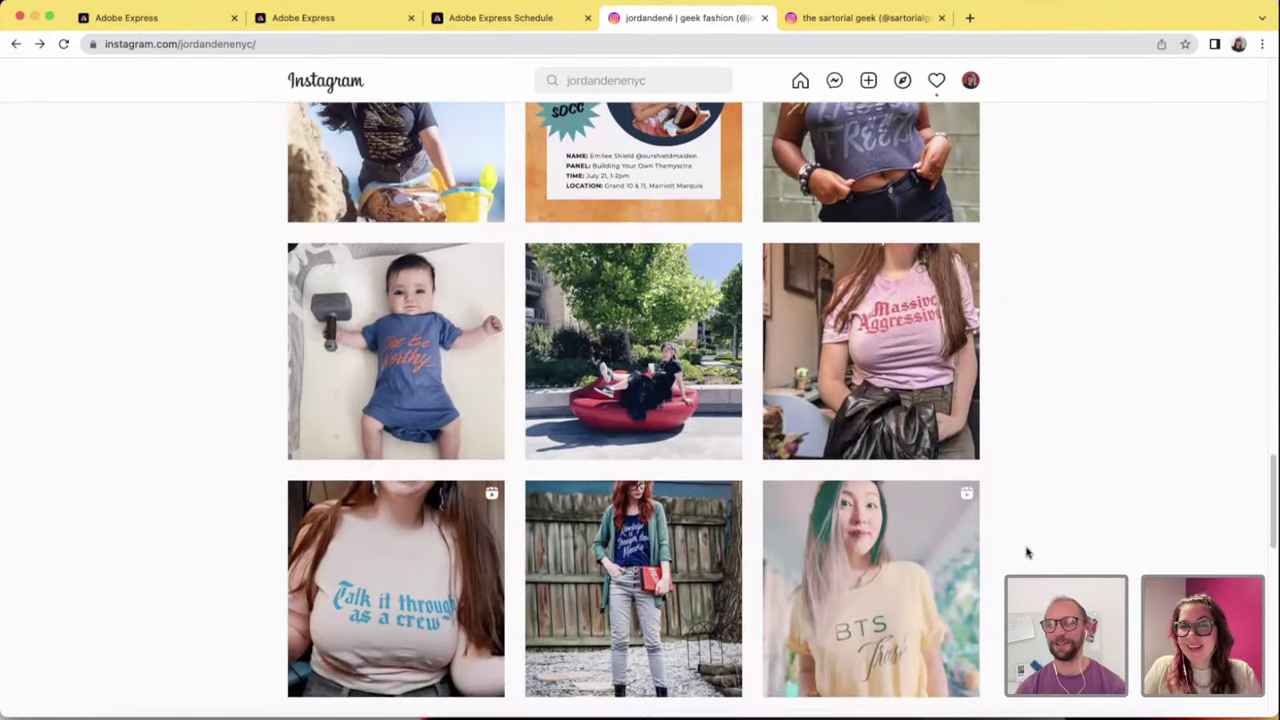
# - Scroll back up until the profile's bio, story highlights and Posts tabs show
pyautogui.scroll(1, 1026, 552)
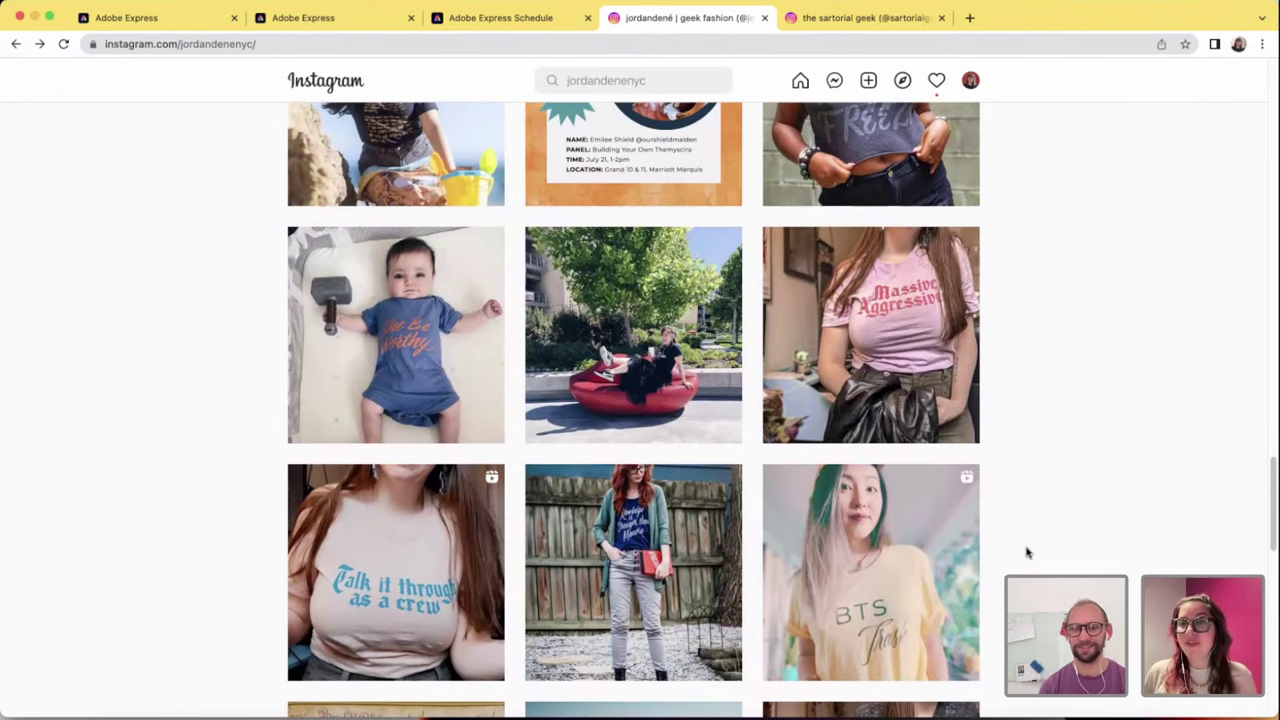
pyautogui.scroll(3, 1026, 552)
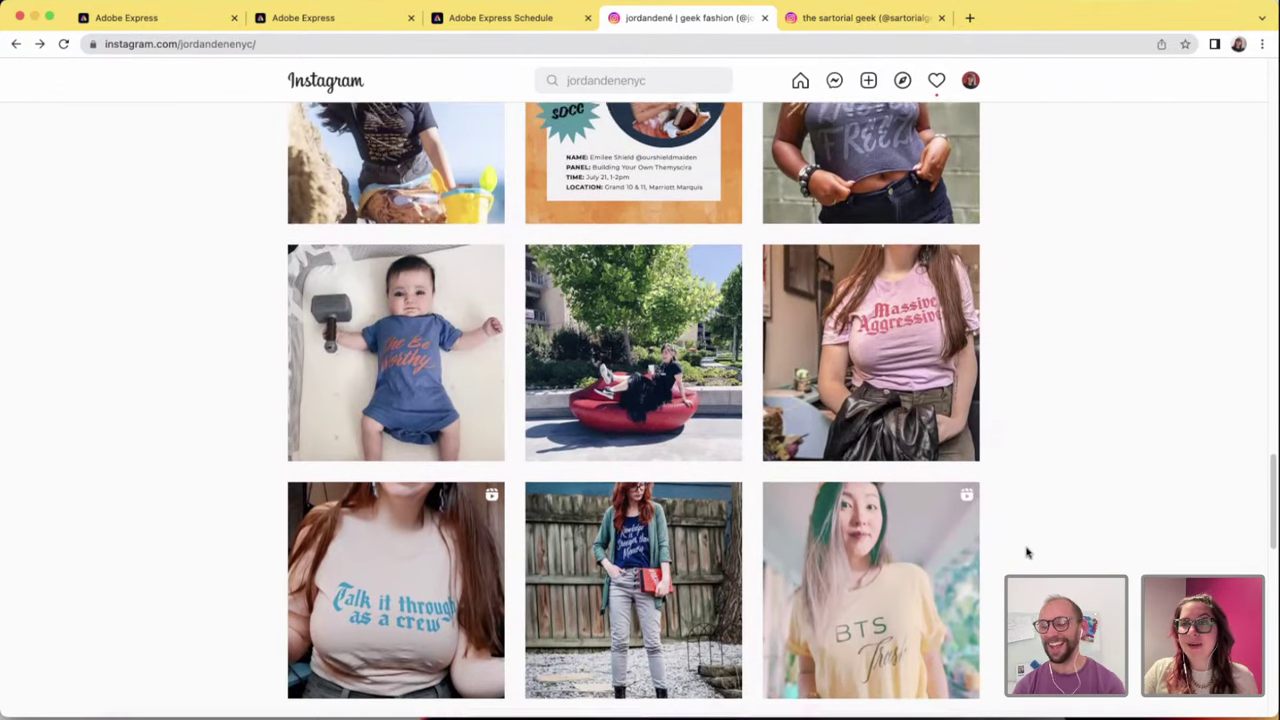
pyautogui.scroll(5, 1026, 552)
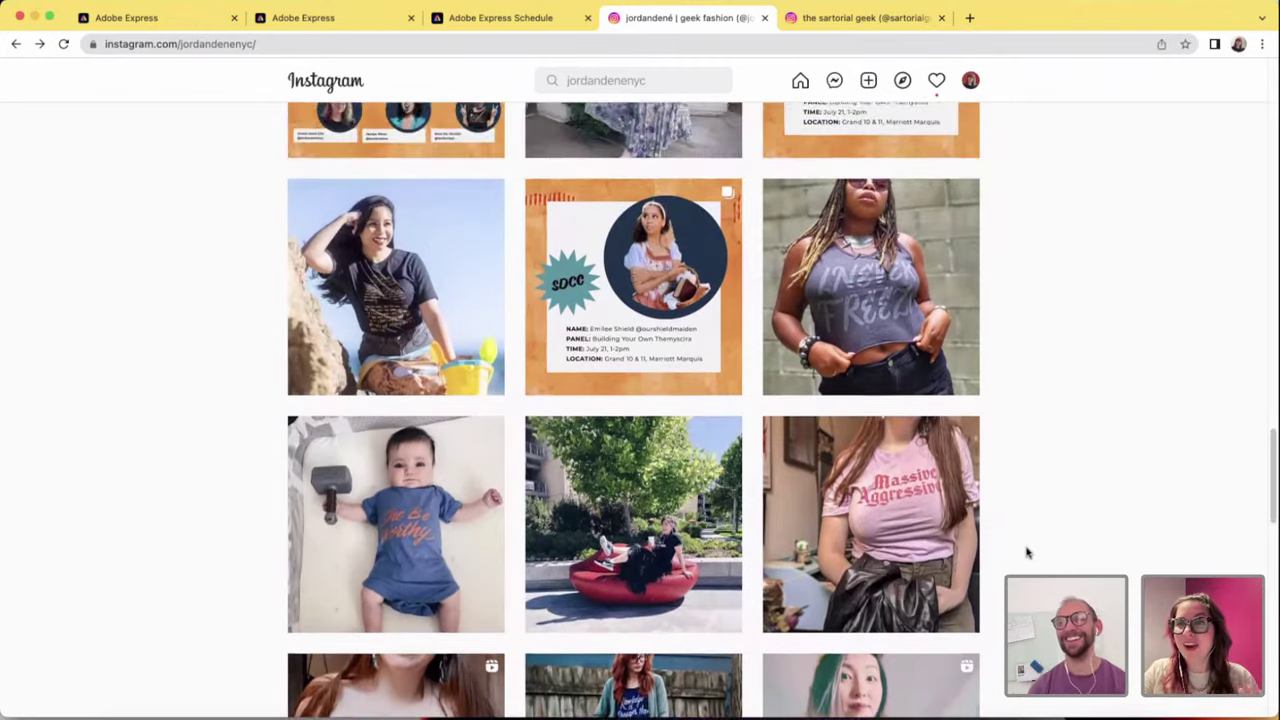
pyautogui.scroll(3, 1026, 552)
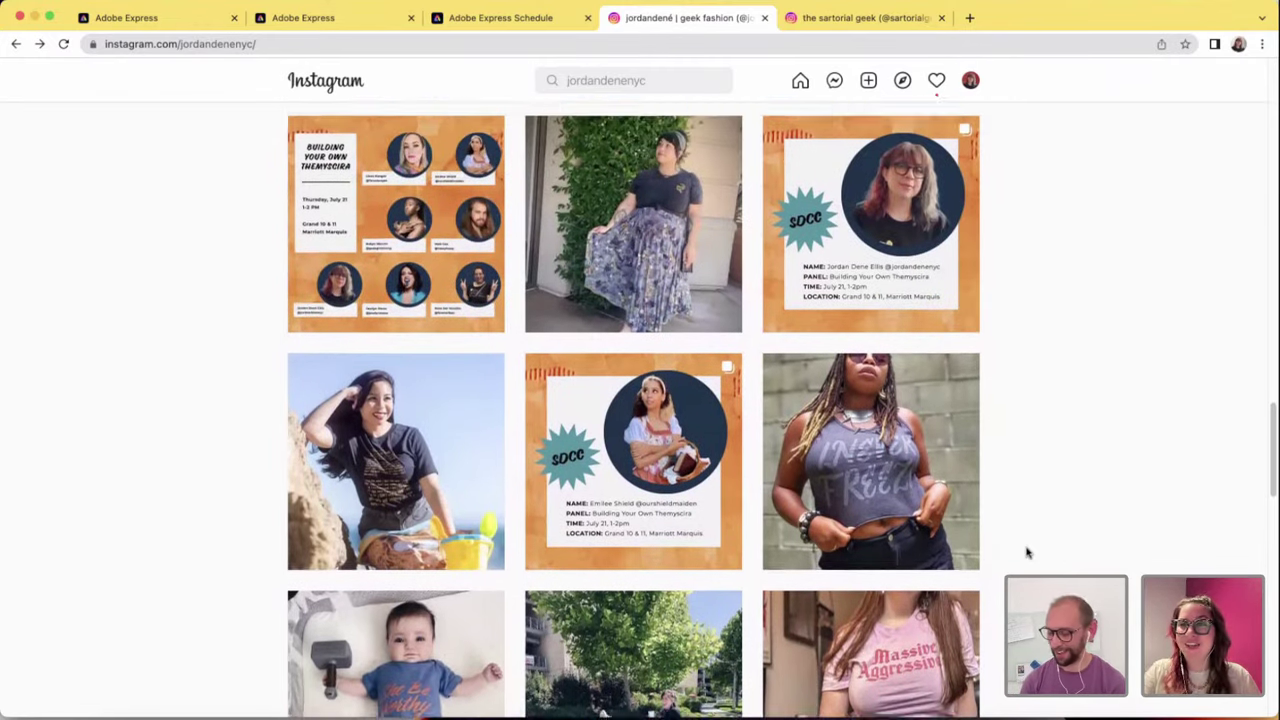
pyautogui.scroll(3, 1026, 552)
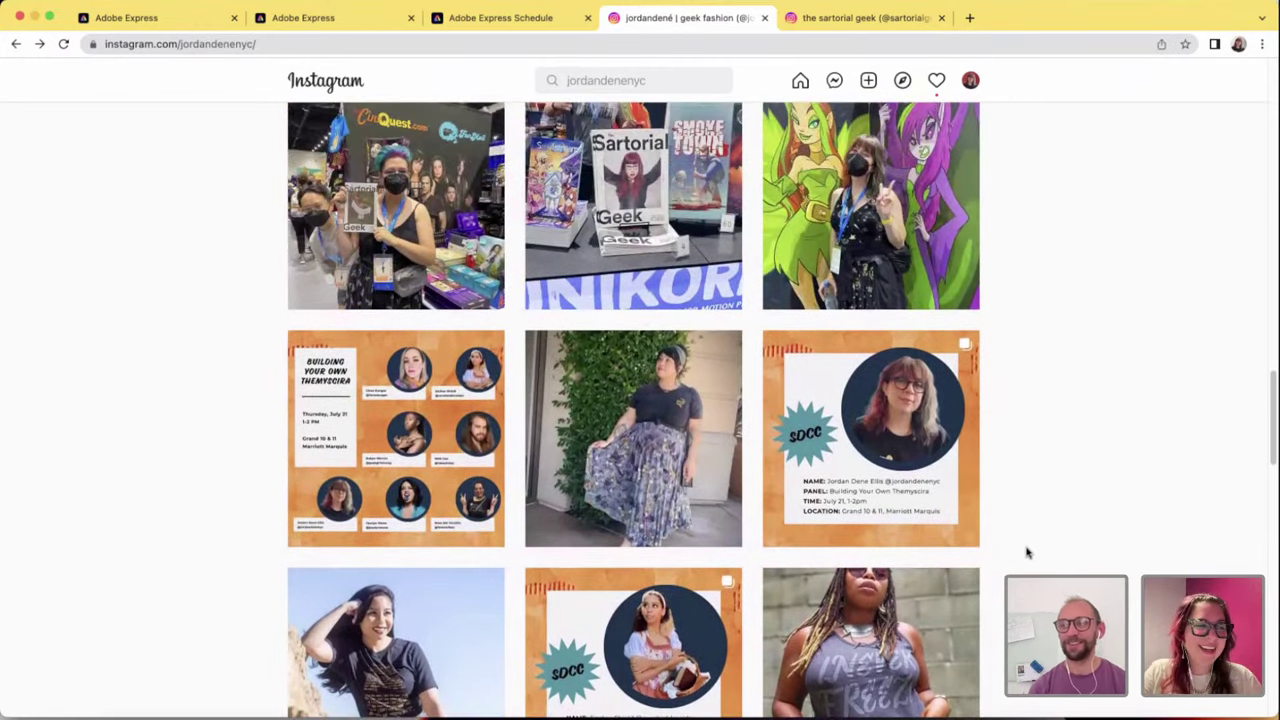
pyautogui.scroll(2, 1026, 552)
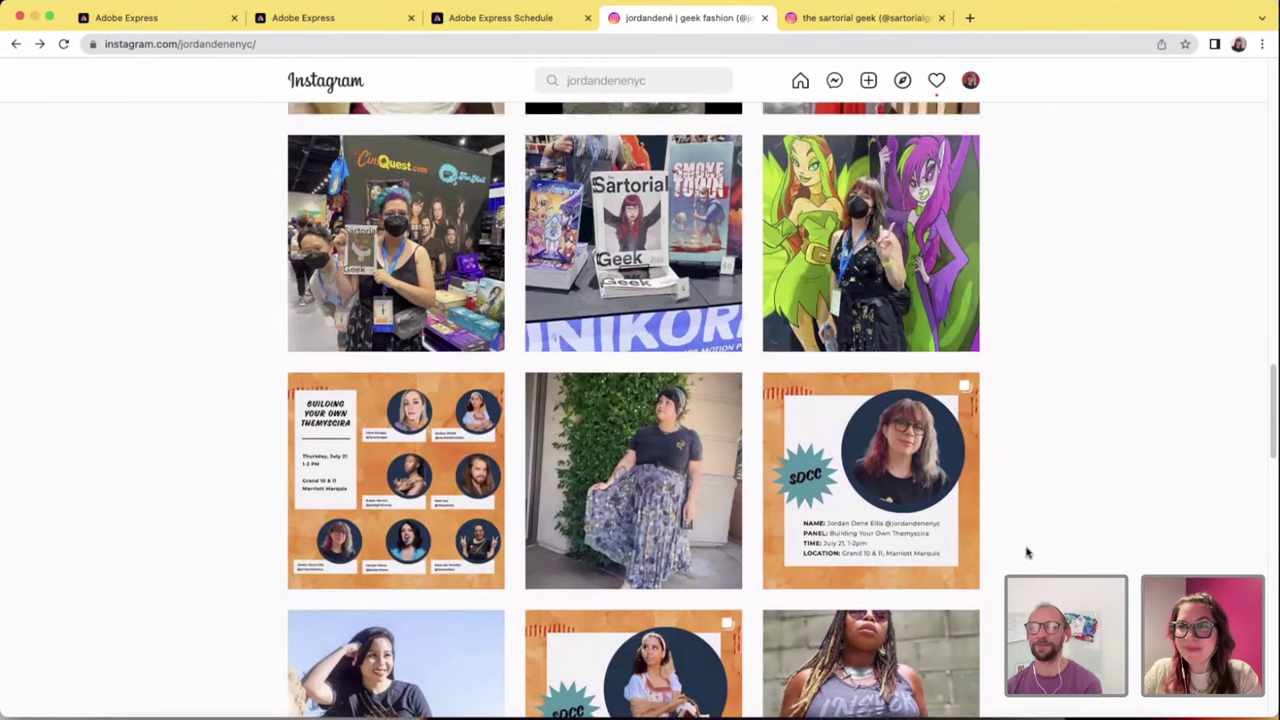
pyautogui.scroll(3, 1026, 552)
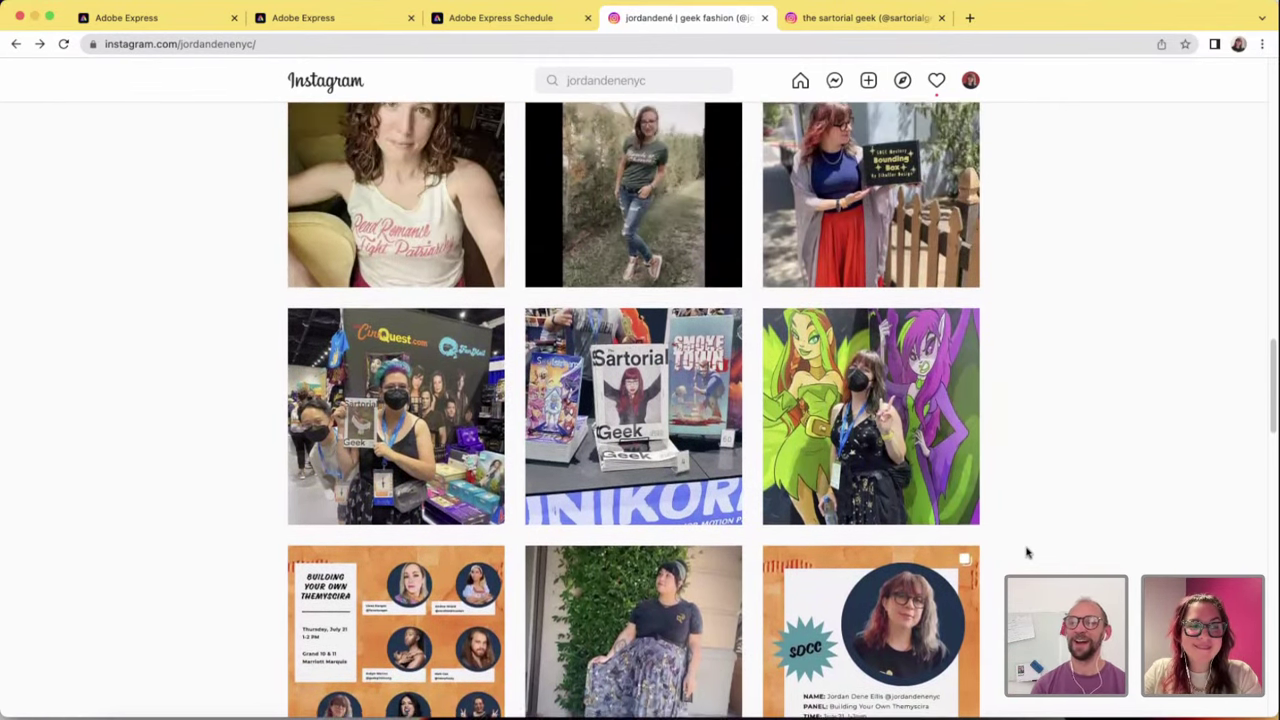
pyautogui.scroll(5, 1026, 552)
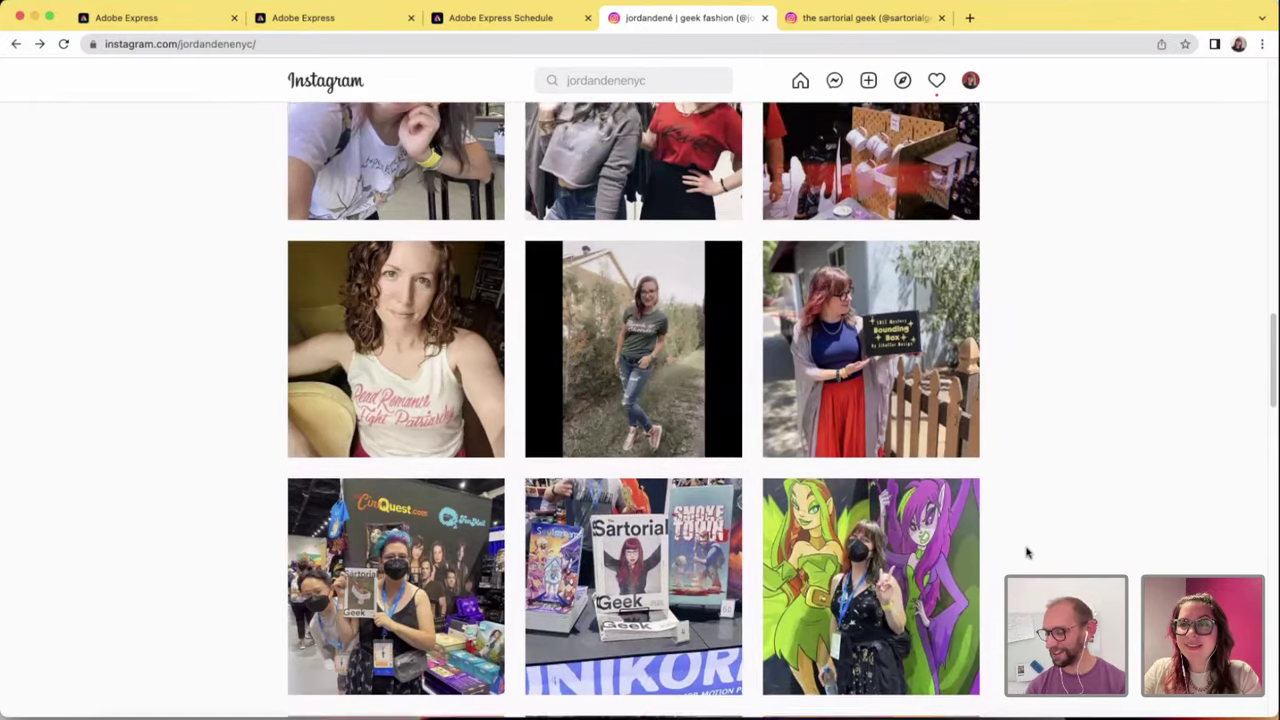
pyautogui.scroll(7, 1026, 552)
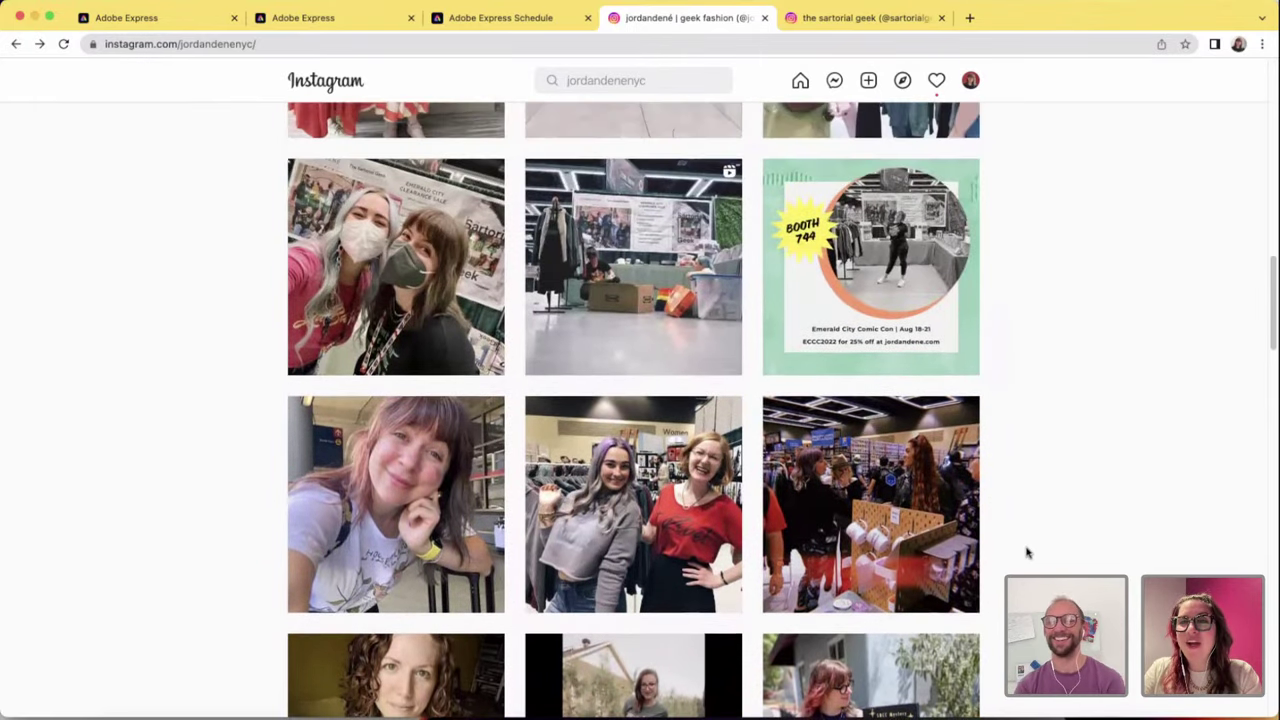
pyautogui.scroll(1, 1026, 552)
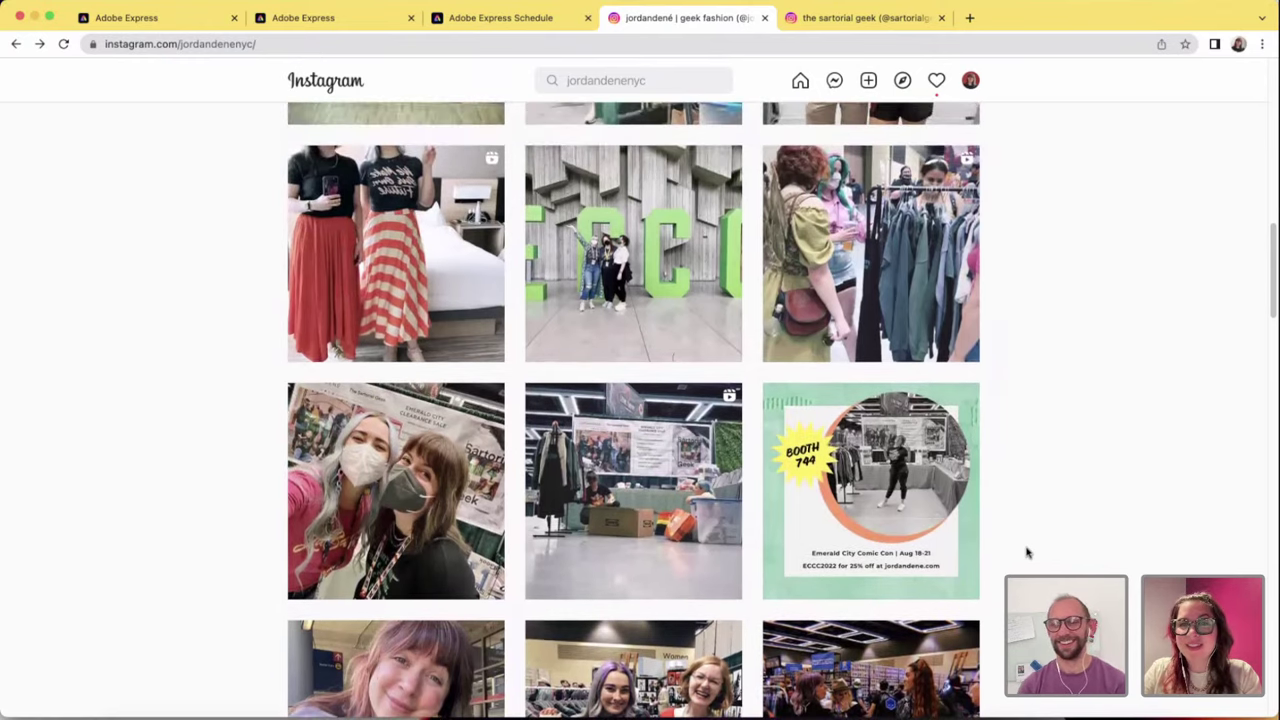
pyautogui.scroll(5, 1026, 552)
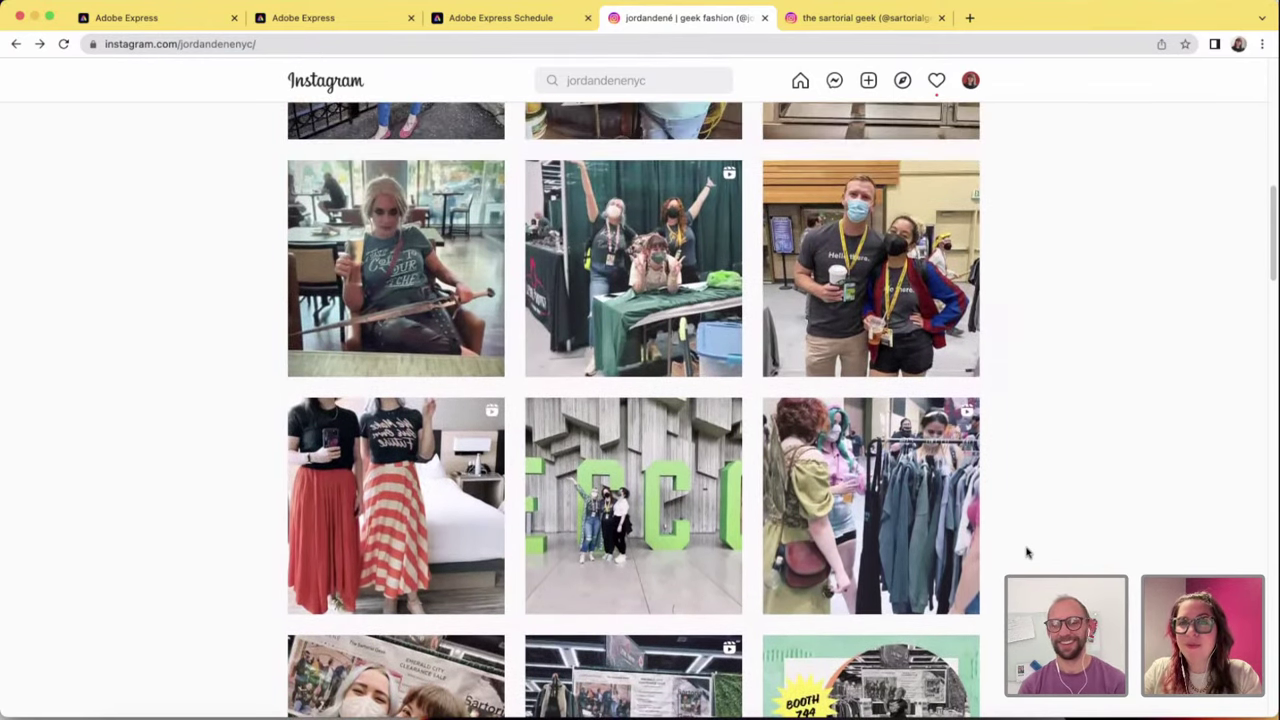
pyautogui.scroll(5, 1026, 552)
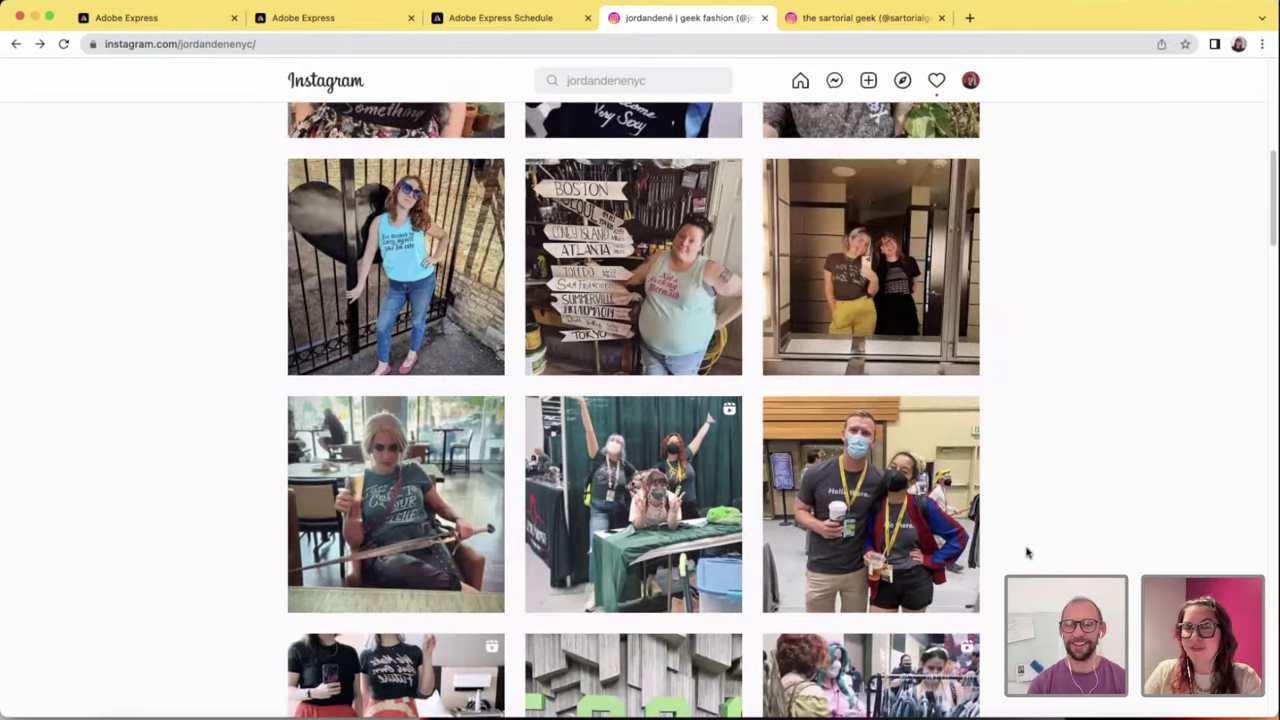
pyautogui.scroll(5, 1026, 552)
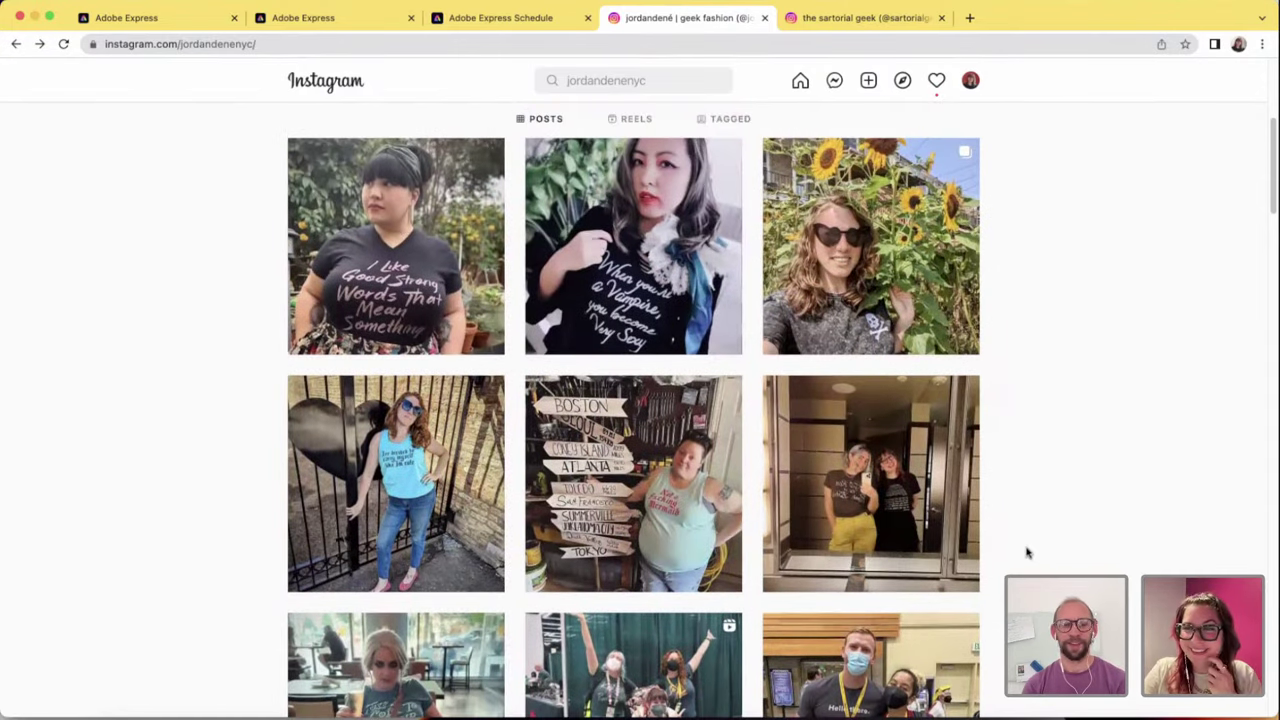
pyautogui.scroll(5, 1026, 552)
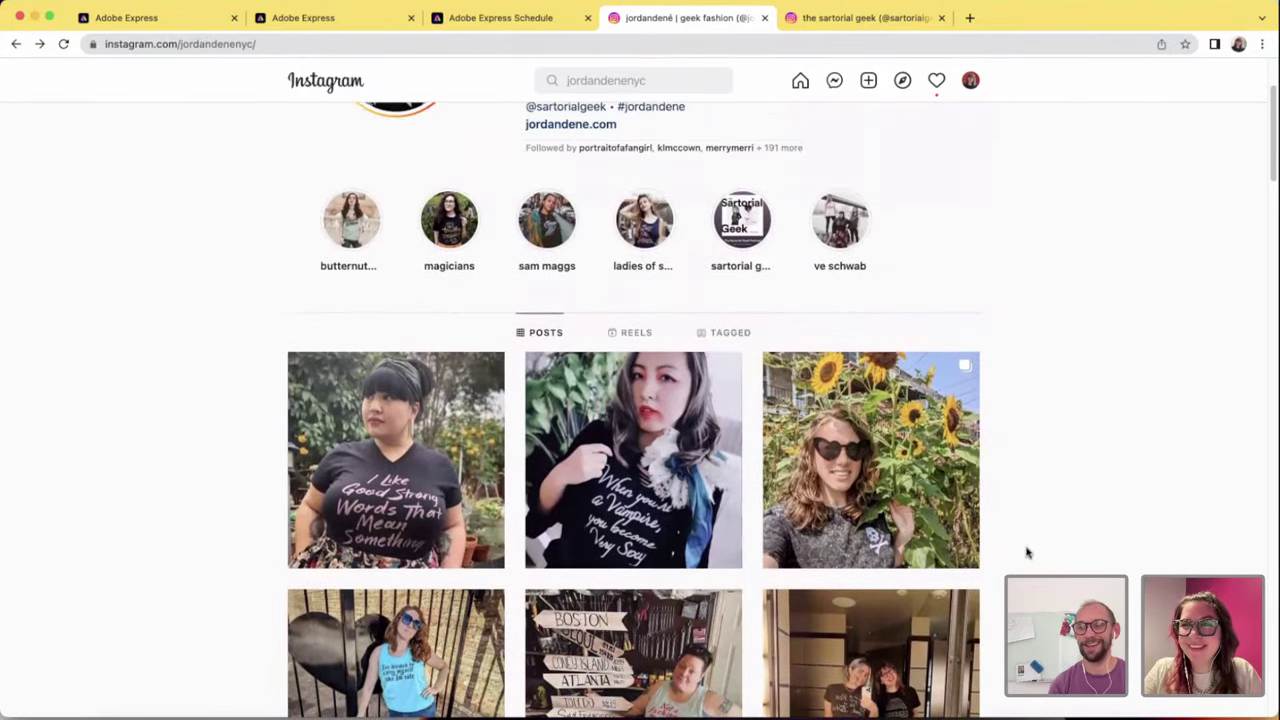
pyautogui.scroll(4, 1026, 552)
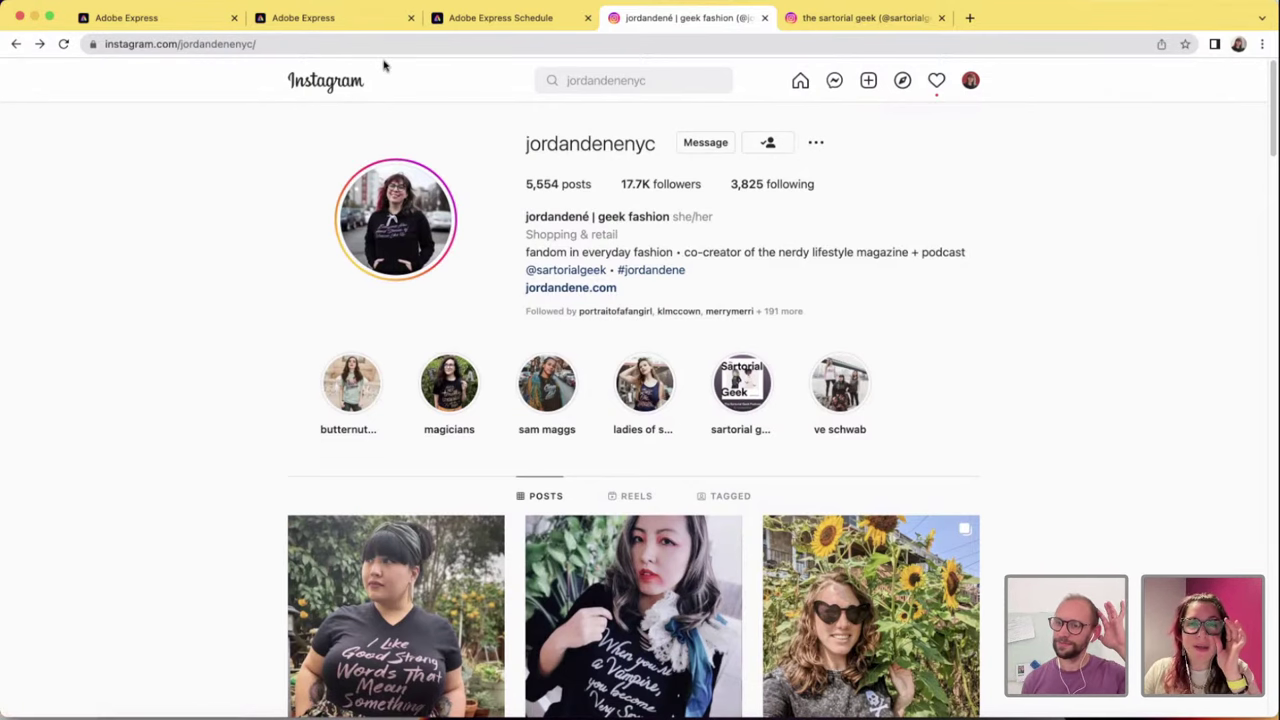
# - Create a ThankYouCard design from the shared library's Thank You Card template
pyautogui.click(320, 18)
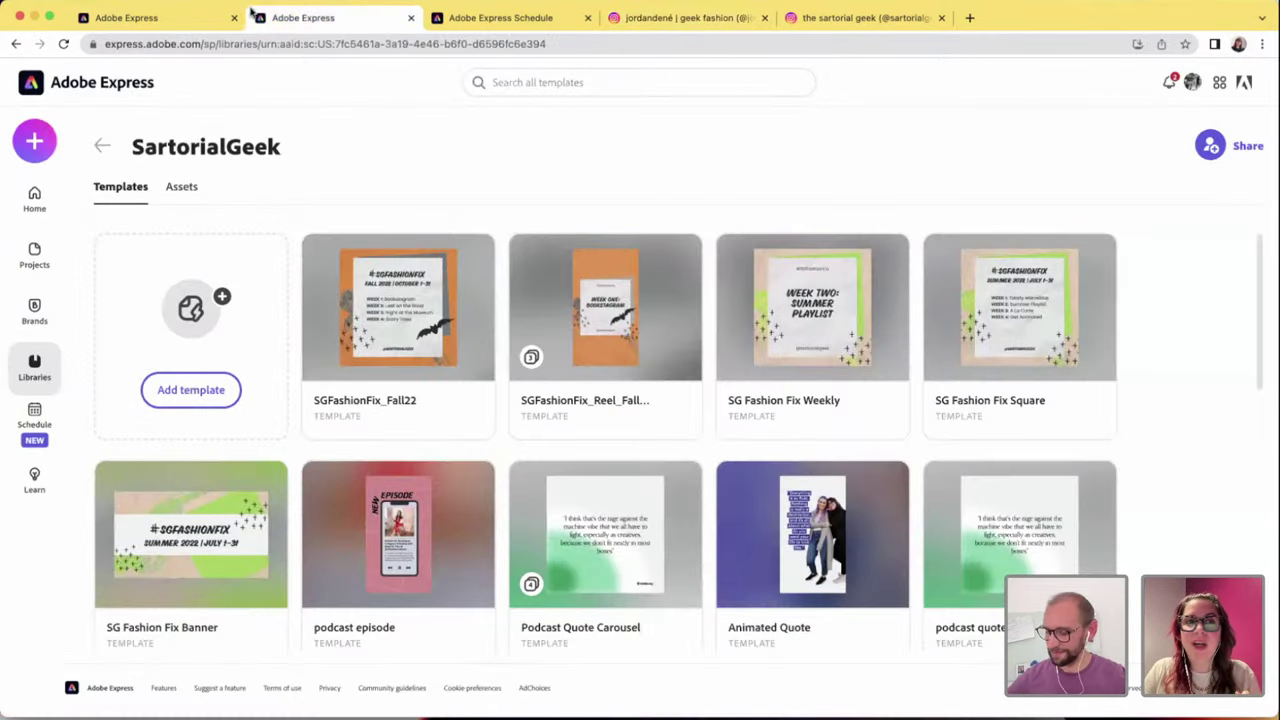
pyautogui.click(176, 15)
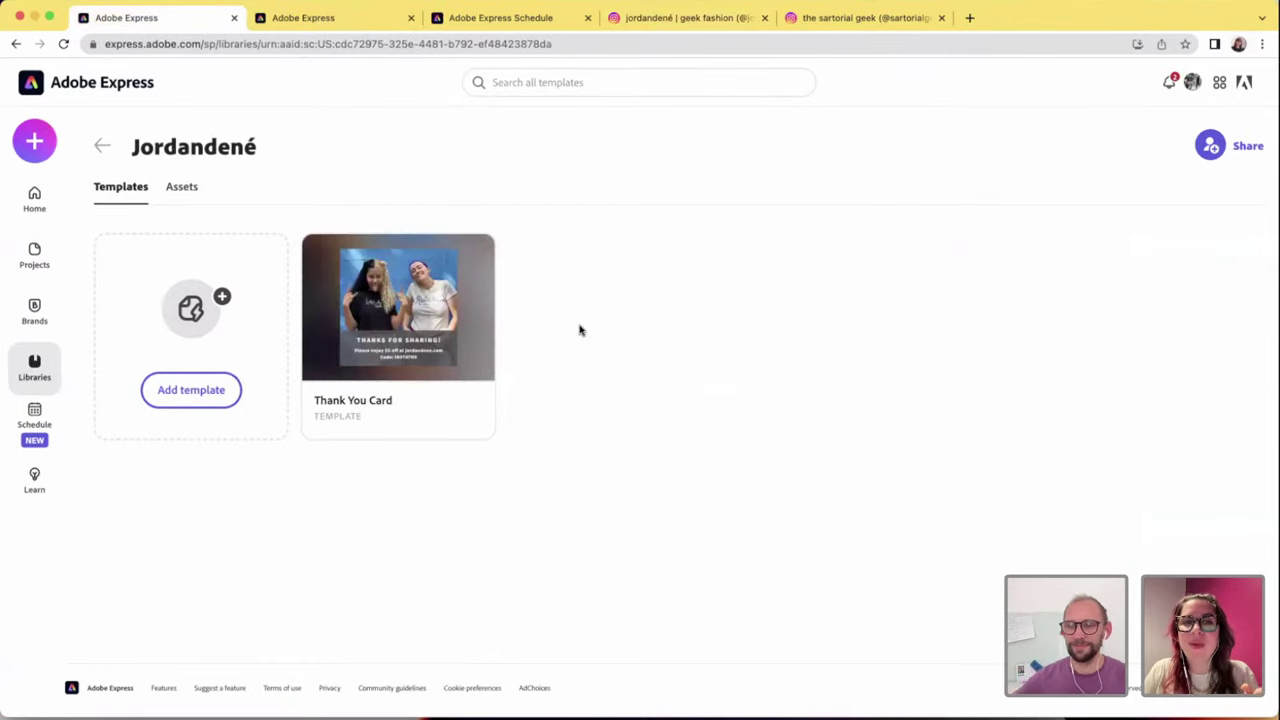
pyautogui.click(402, 290)
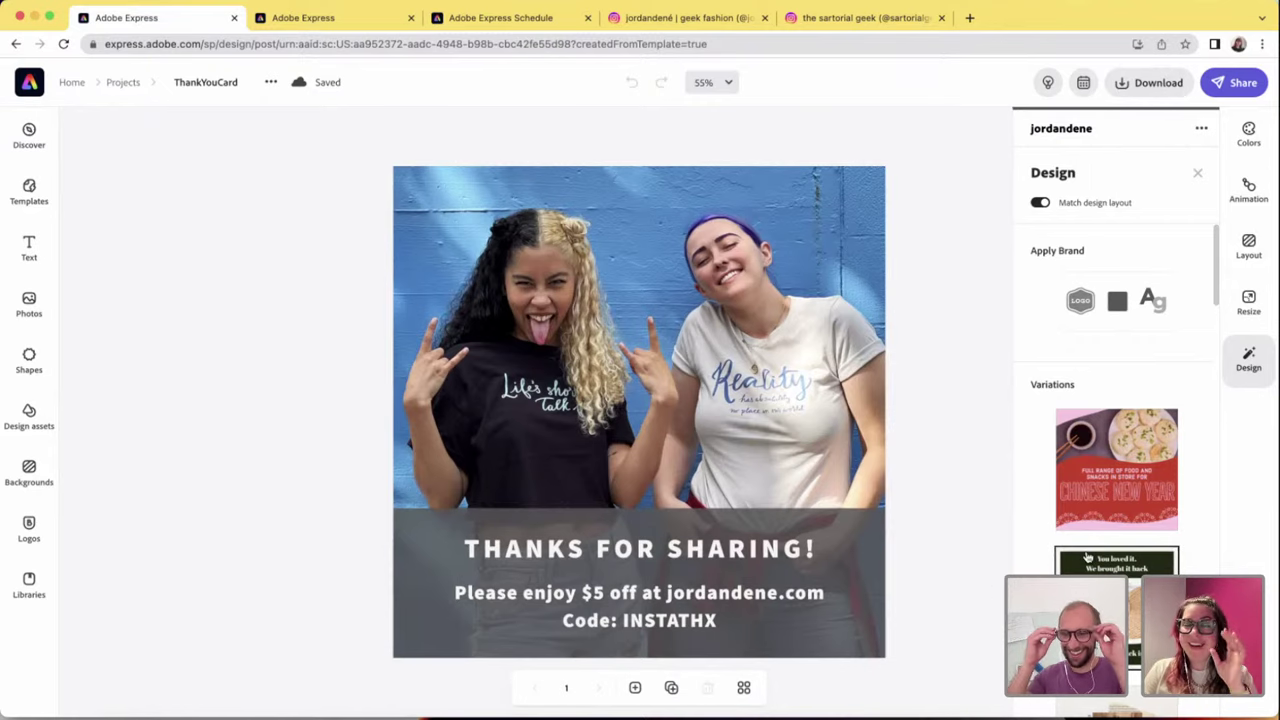
# - Switch to the 'the sartorial geek' tab showing the sartorialgeek Instagram profile
pyautogui.click(884, 25)
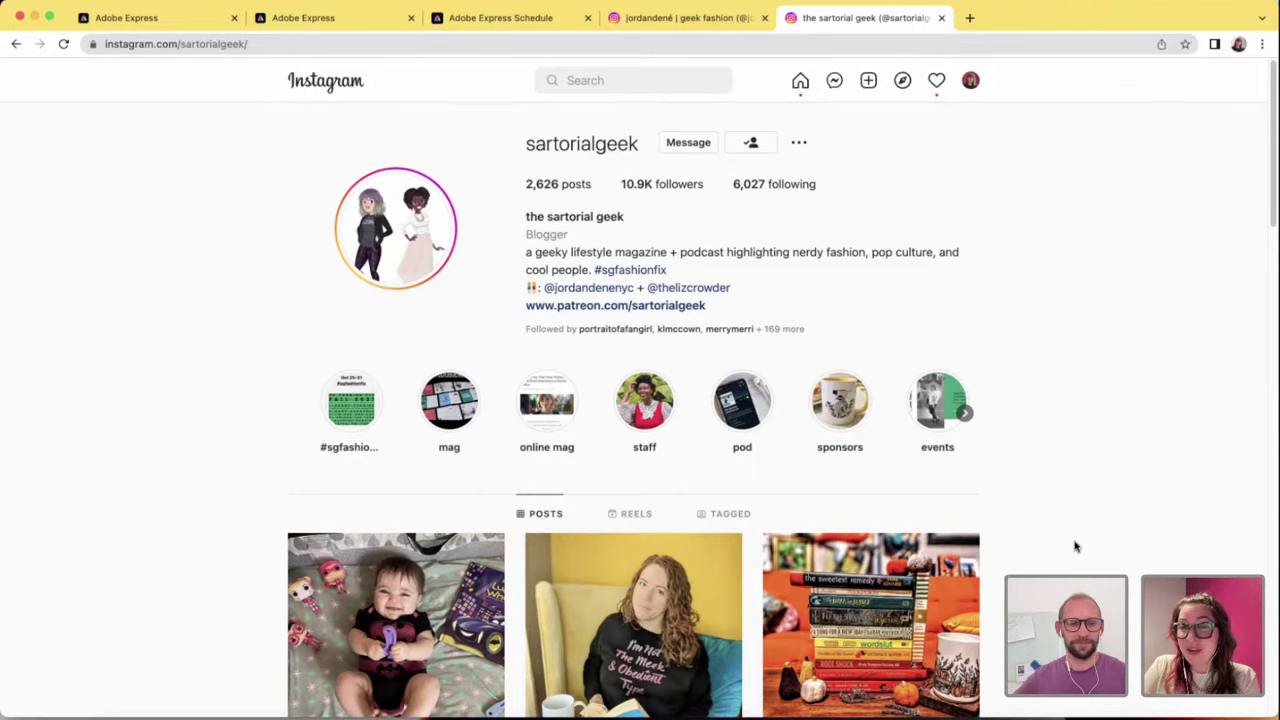
# - View the #SGFASHIONFIX Fall 2022 post's weekly themes, then close it back to the grid
pyautogui.scroll(-6, 1075, 546)
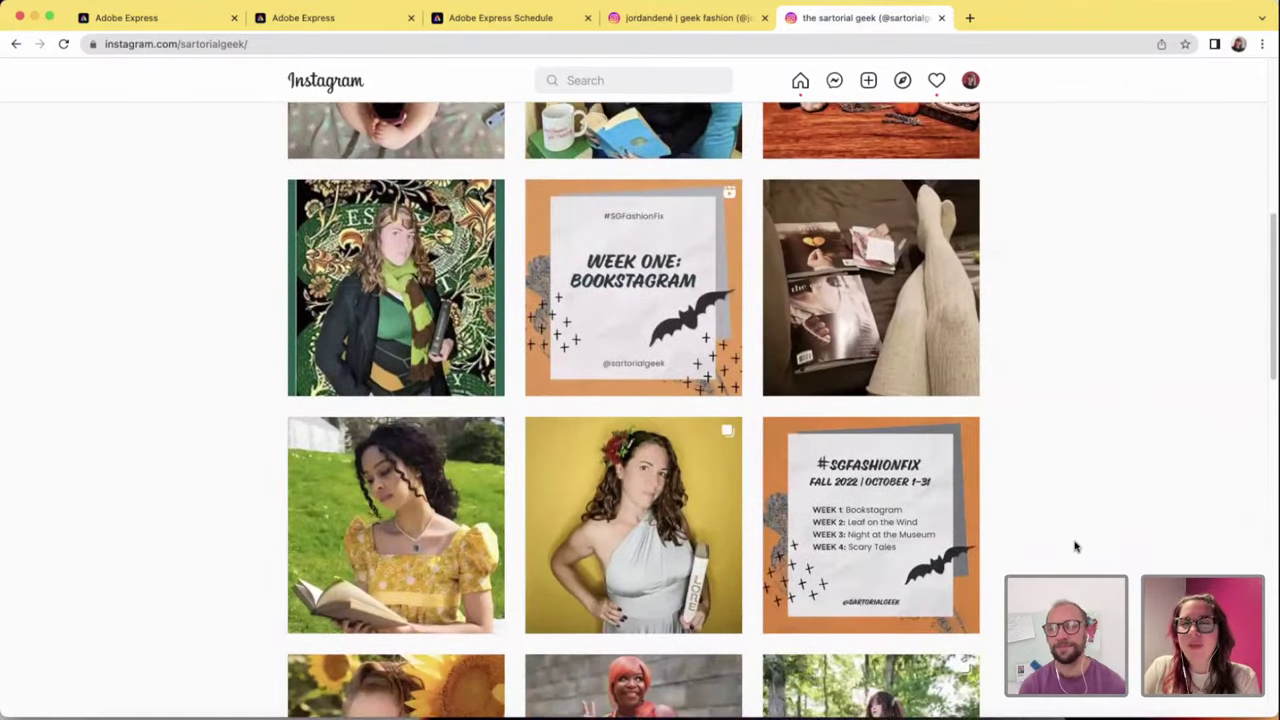
pyautogui.scroll(-1, 1075, 546)
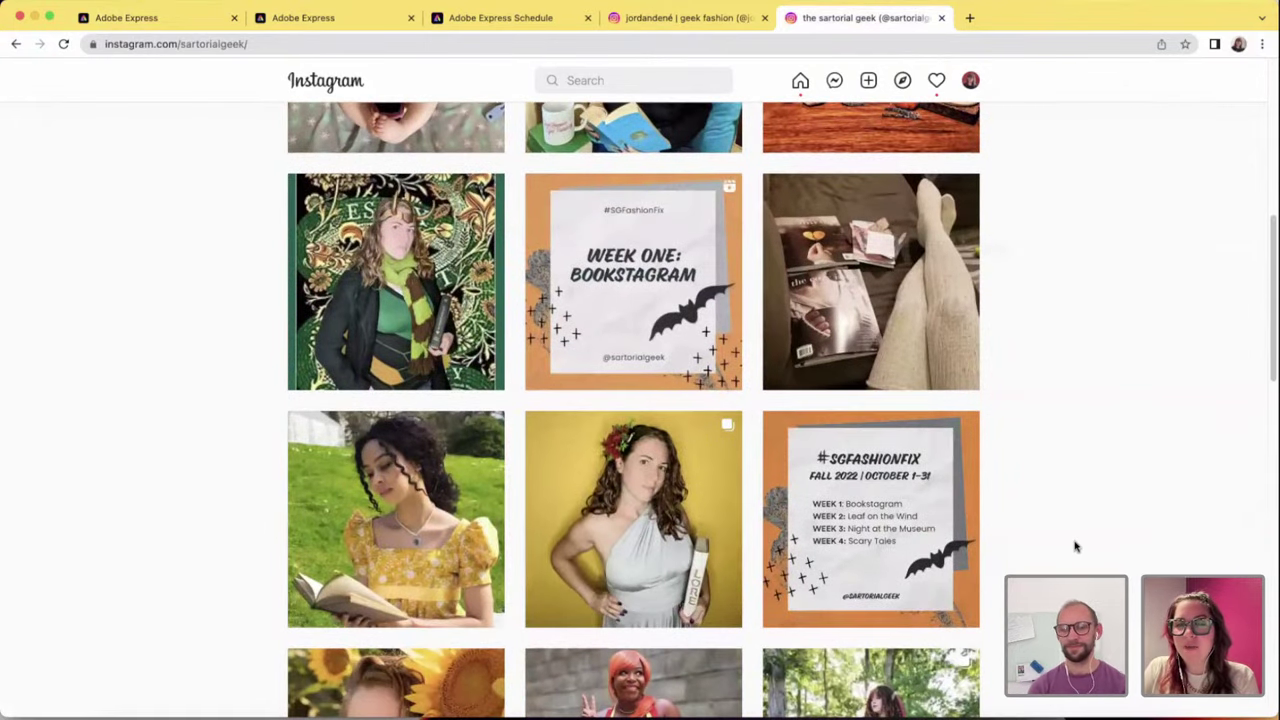
pyautogui.click(864, 492)
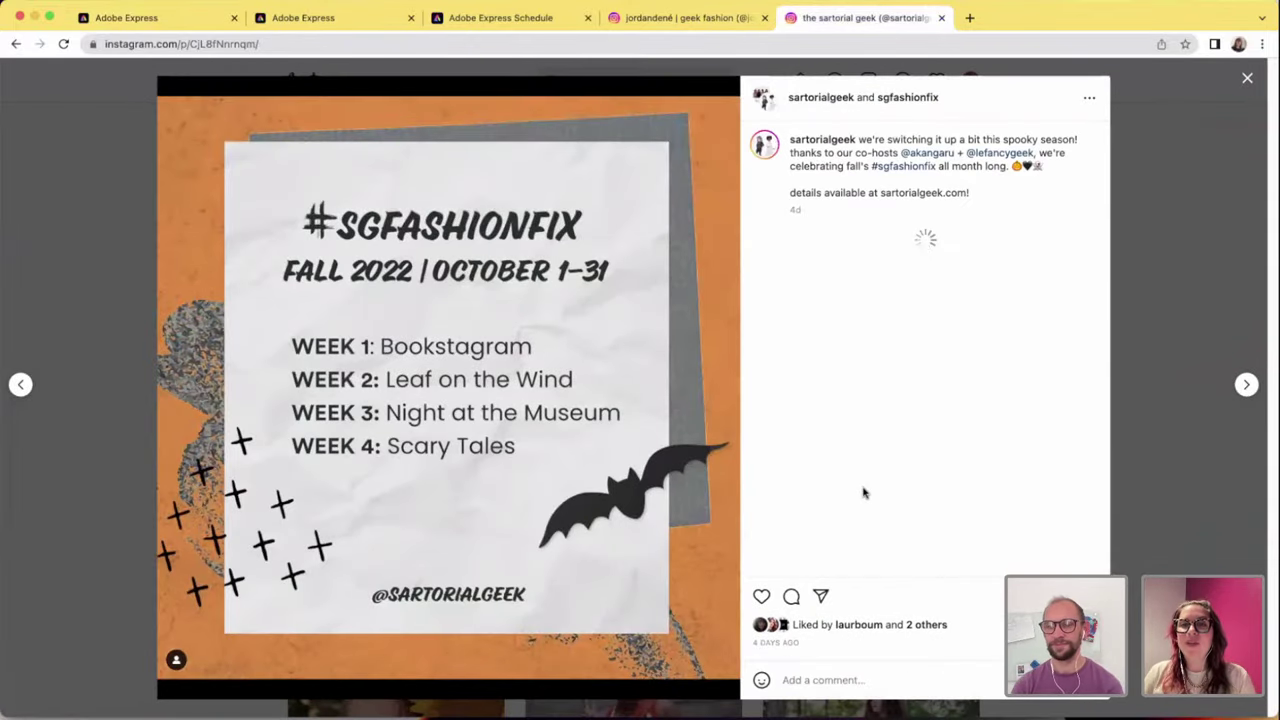
pyautogui.moveTo(865, 490)
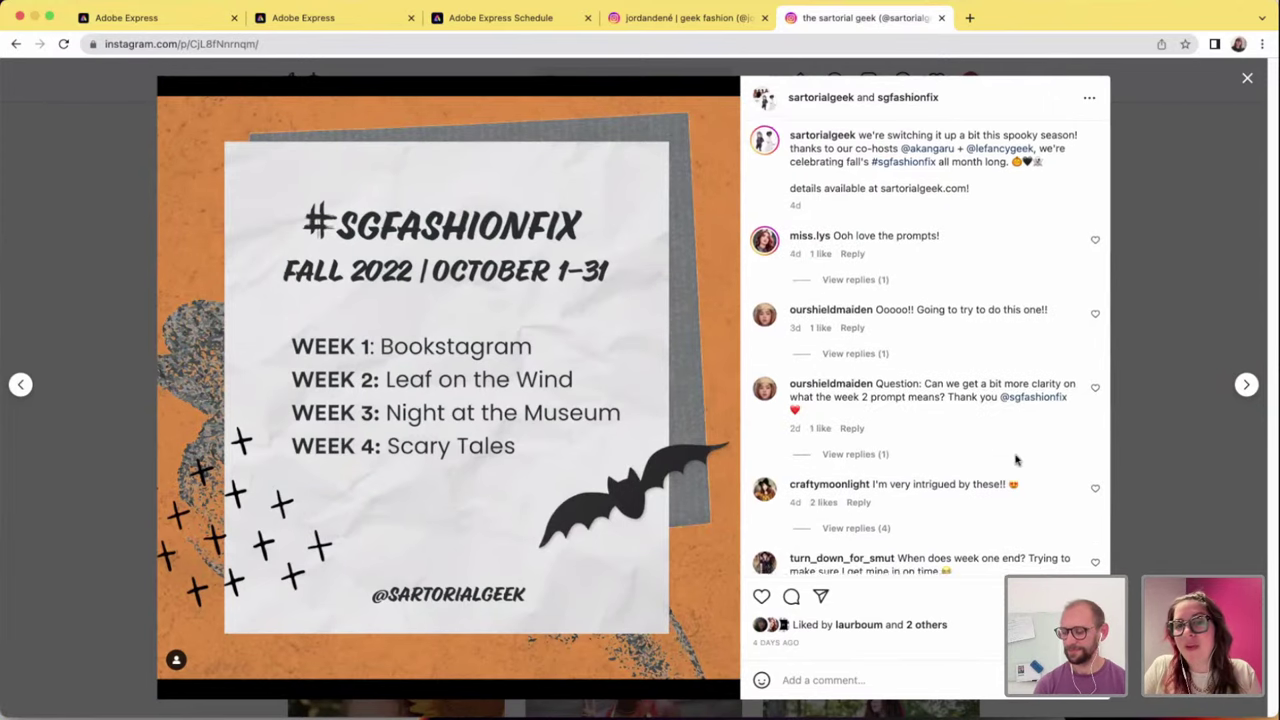
pyautogui.scroll(-2, 1018, 455)
pyautogui.scroll(2, 1025, 445)
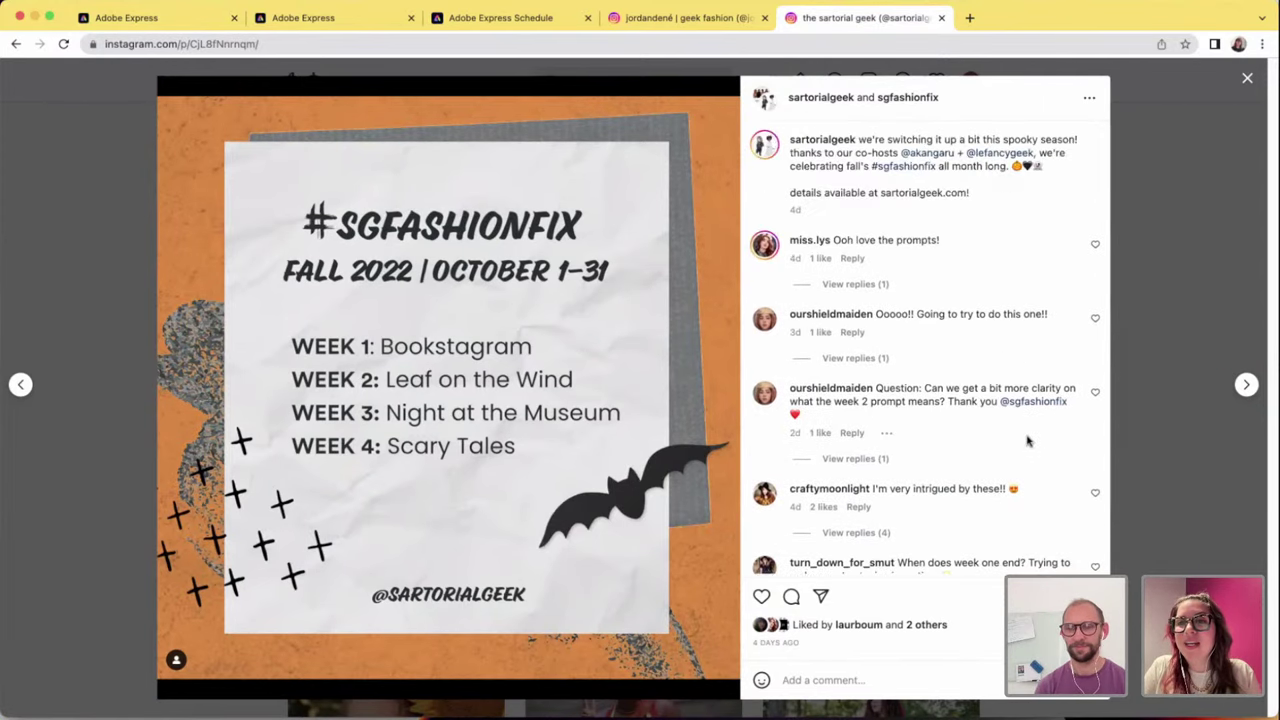
pyautogui.click(1247, 78)
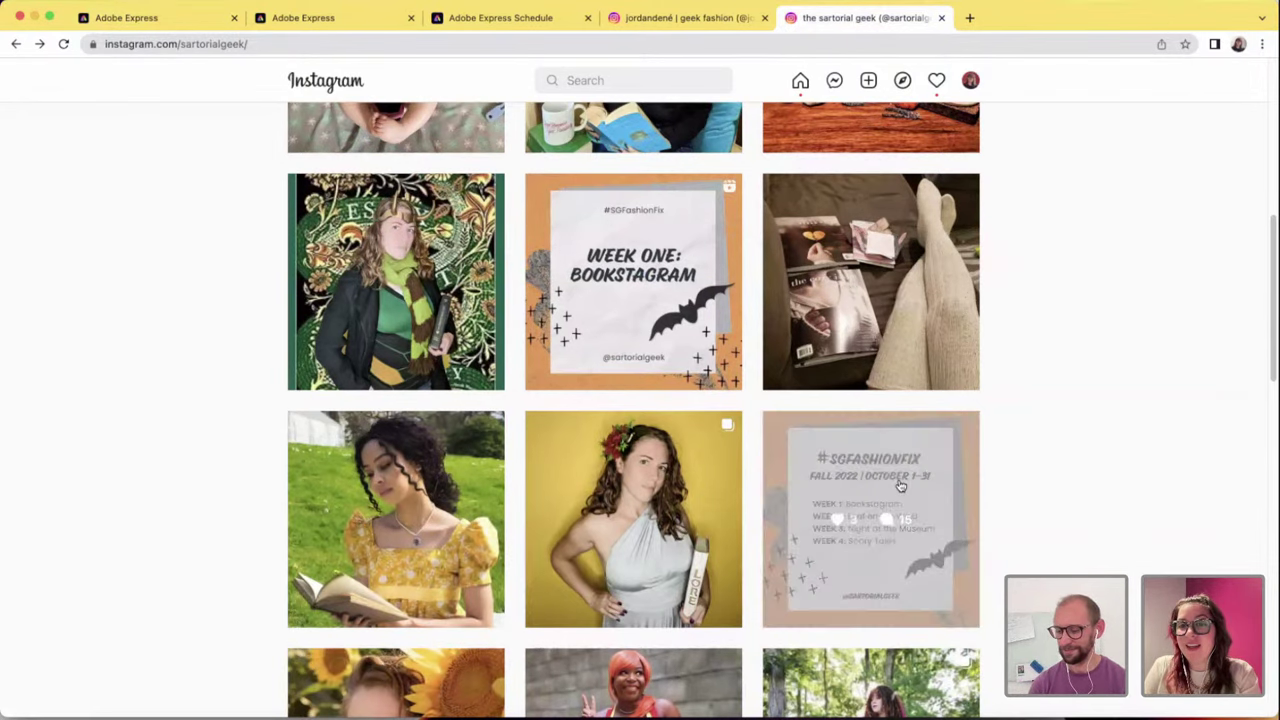
pyautogui.click(899, 484)
pyautogui.click(1246, 80)
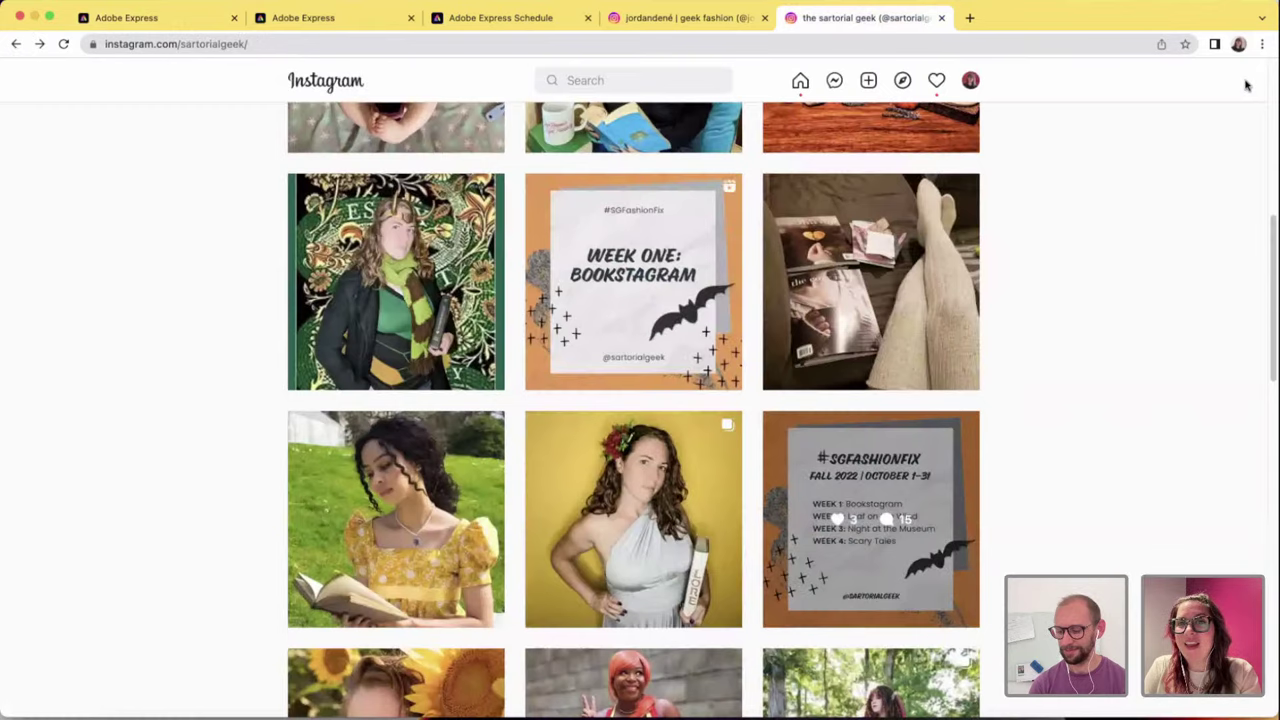
pyautogui.click(664, 244)
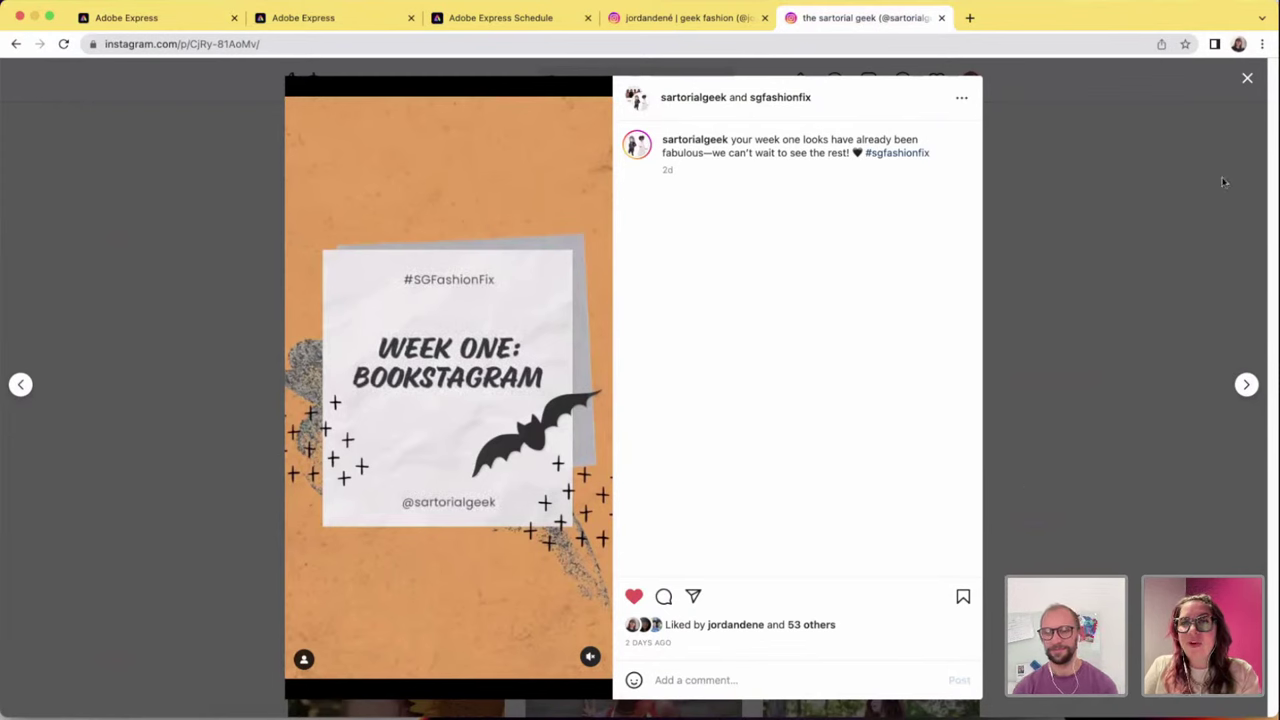
pyautogui.click(1247, 78)
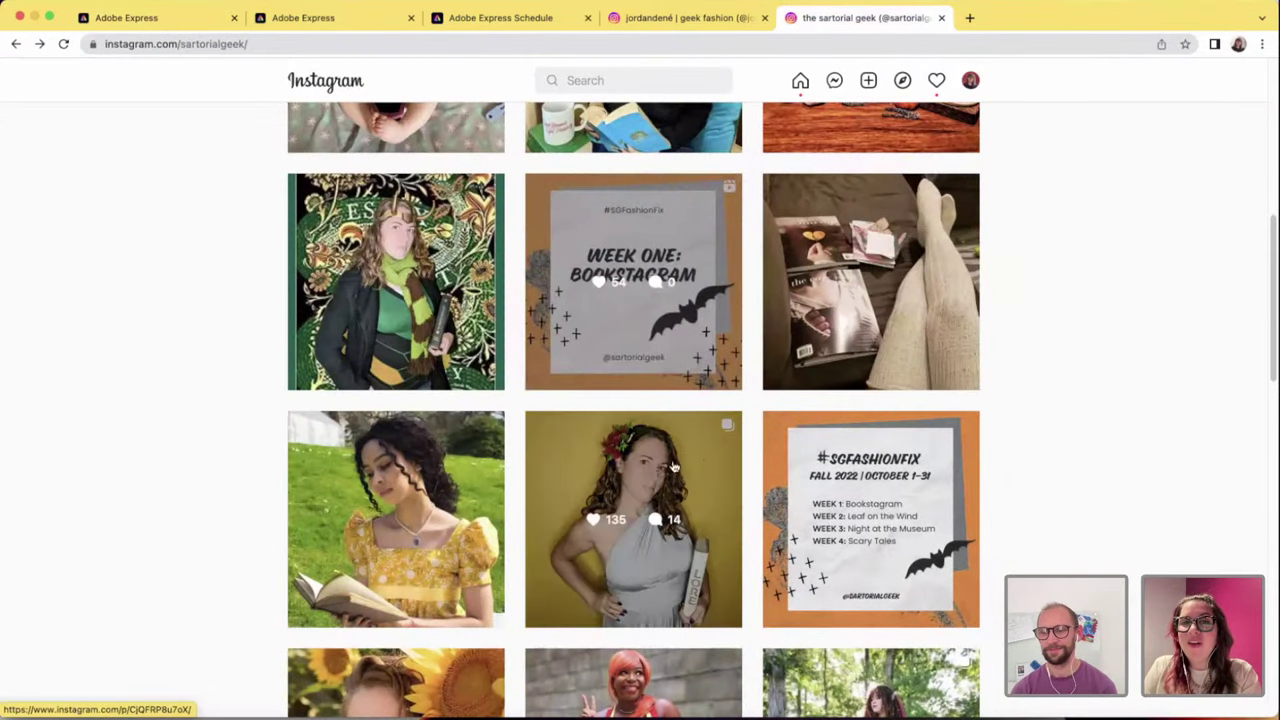
pyautogui.scroll(3, 990, 466)
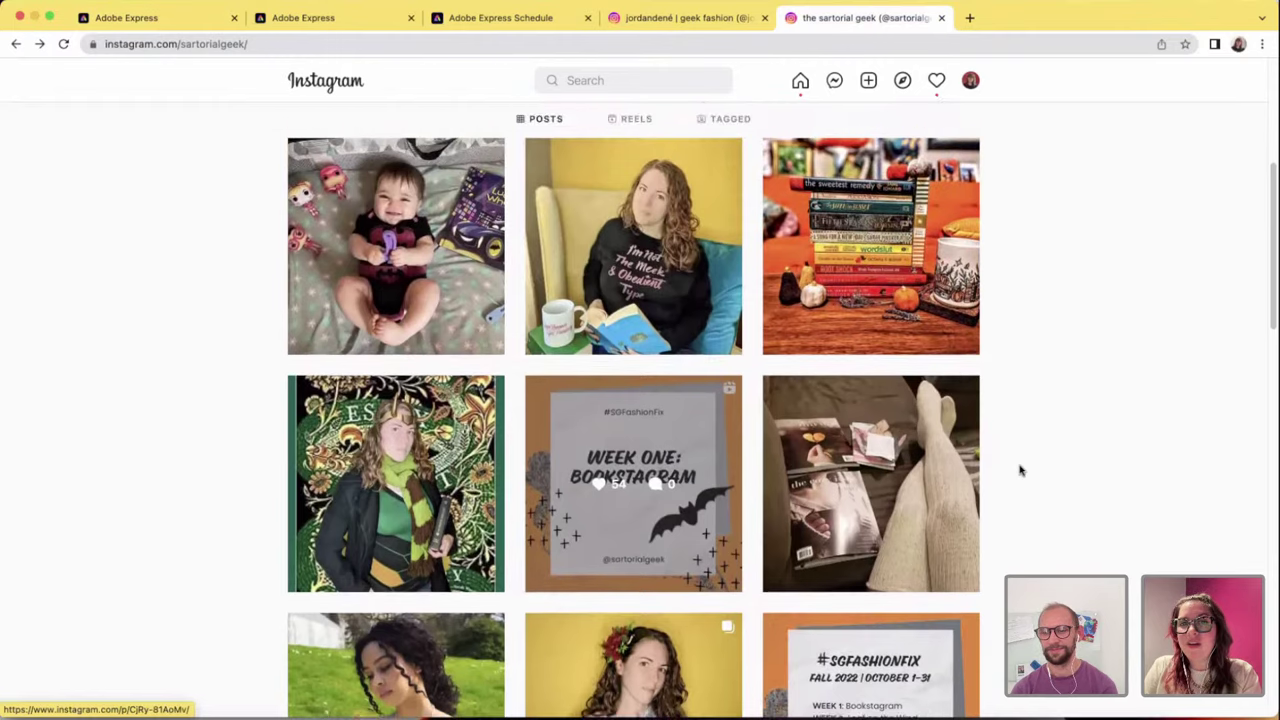
pyautogui.scroll(1, 1020, 470)
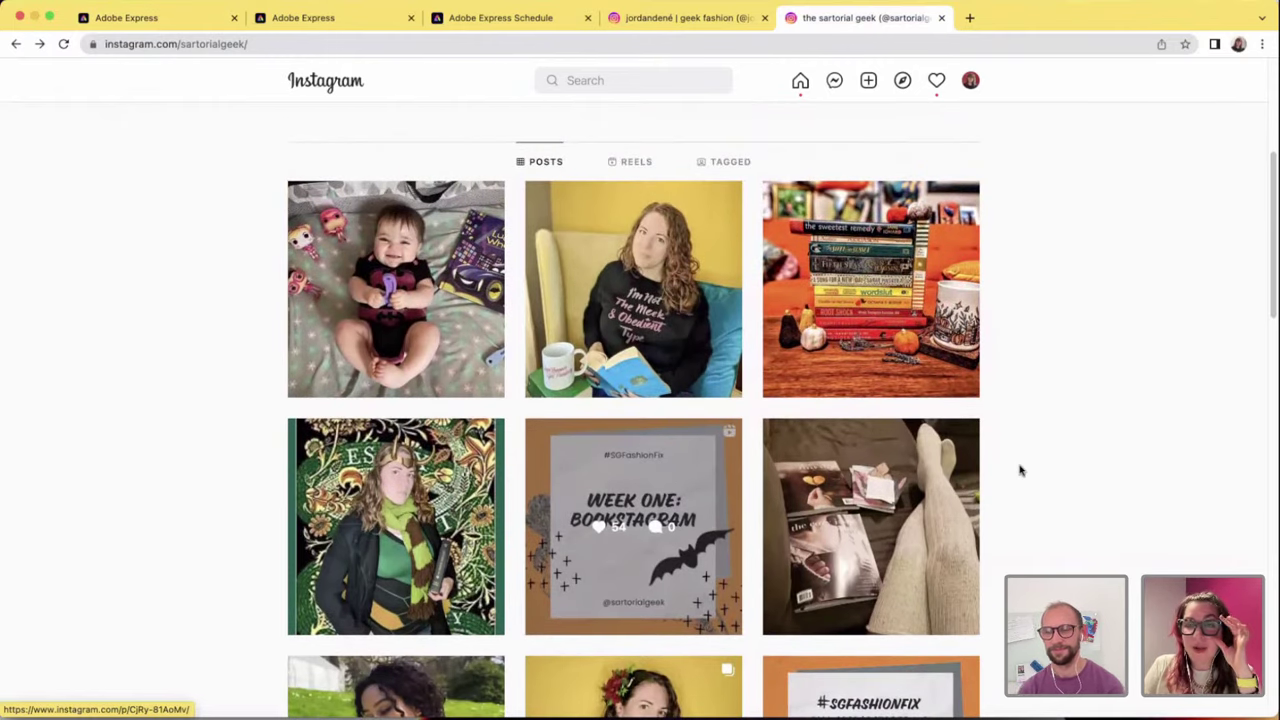
pyautogui.scroll(1, 1020, 470)
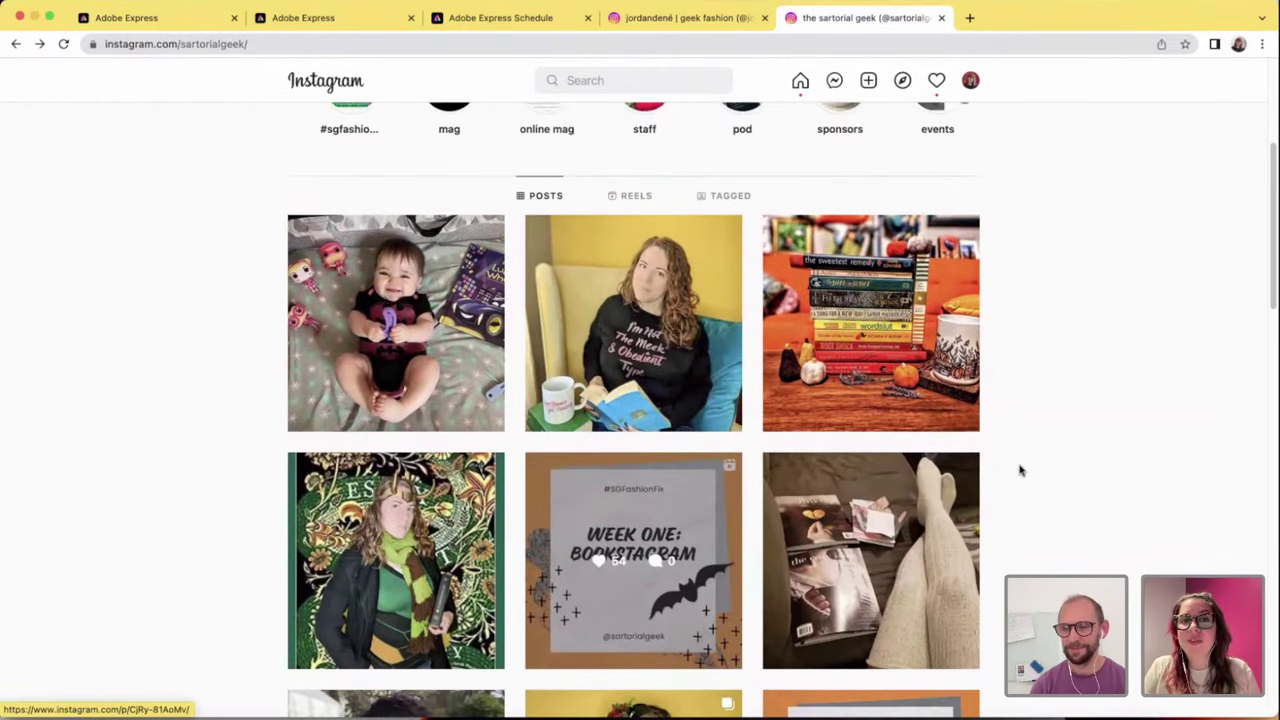
pyautogui.click(594, 285)
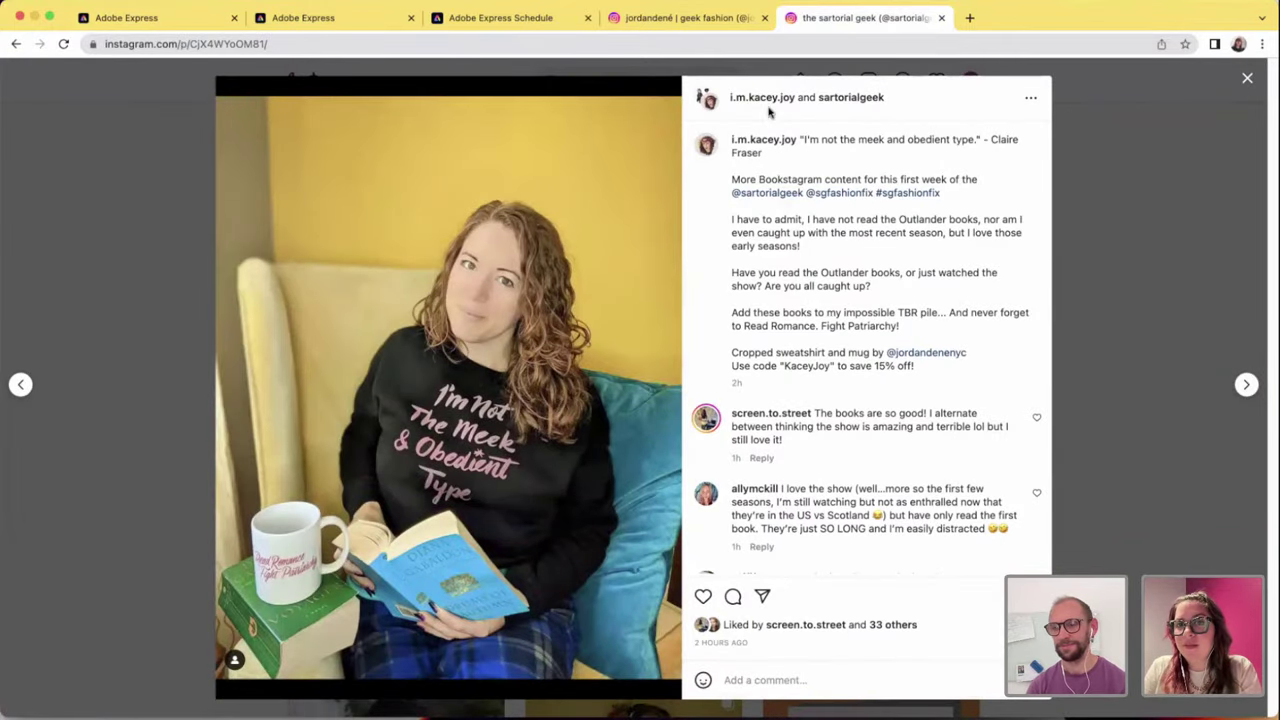
pyautogui.moveTo(757, 100)
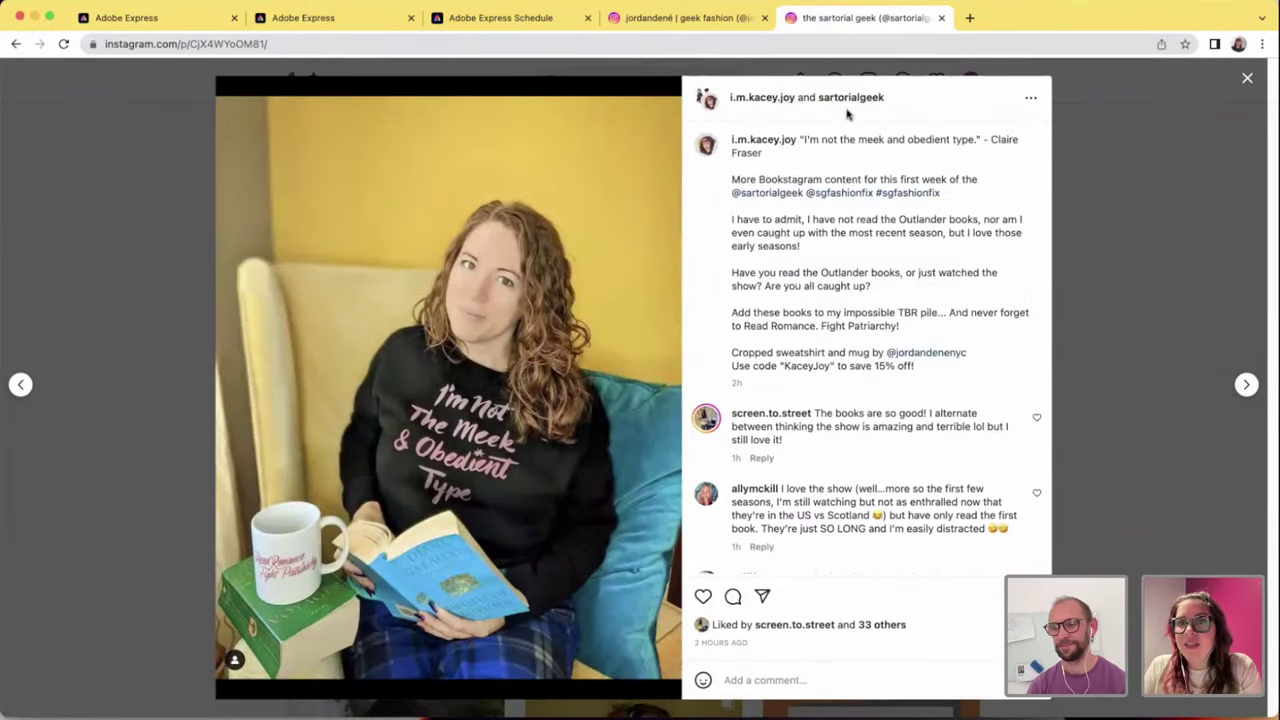
pyautogui.click(1030, 100)
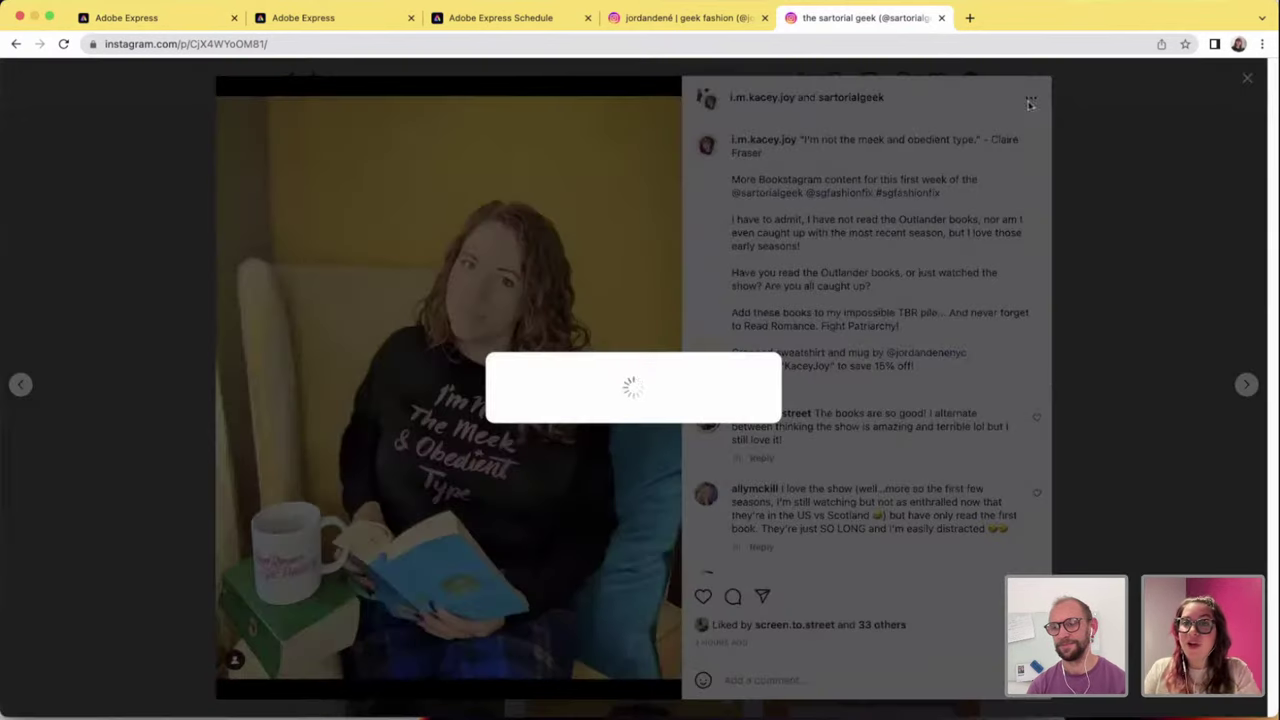
pyautogui.click(628, 478)
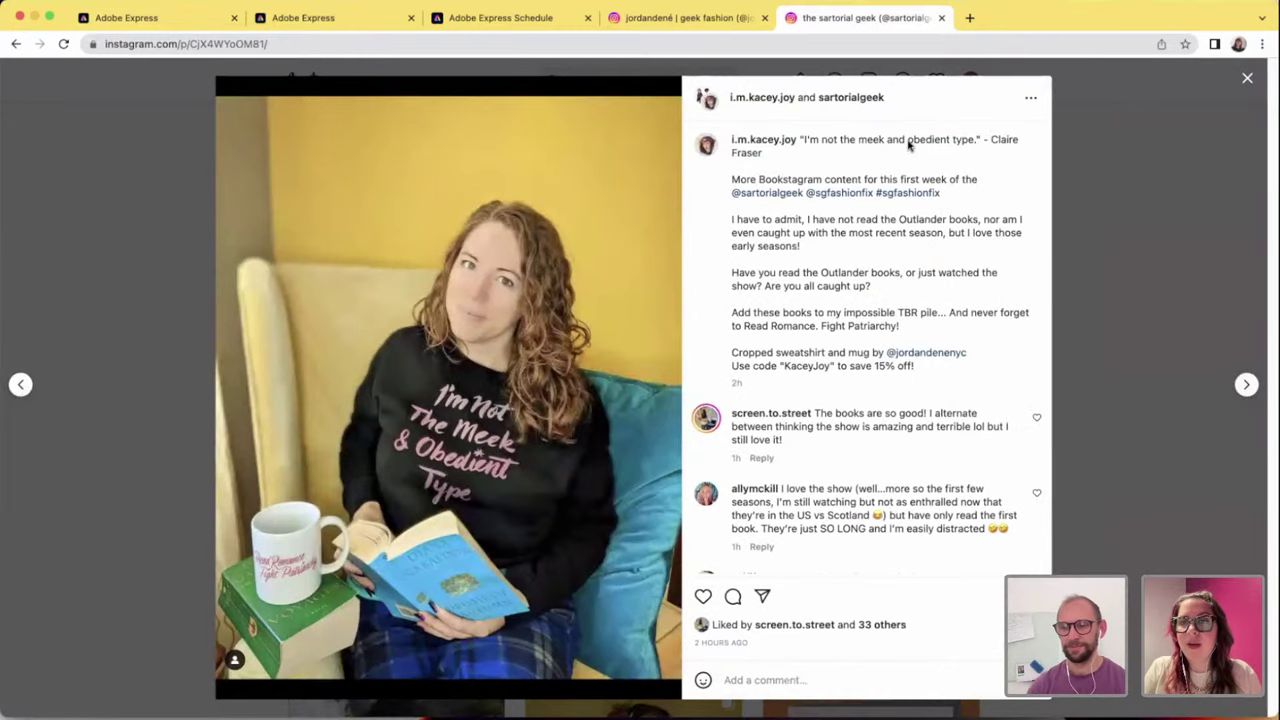
pyautogui.click(1030, 101)
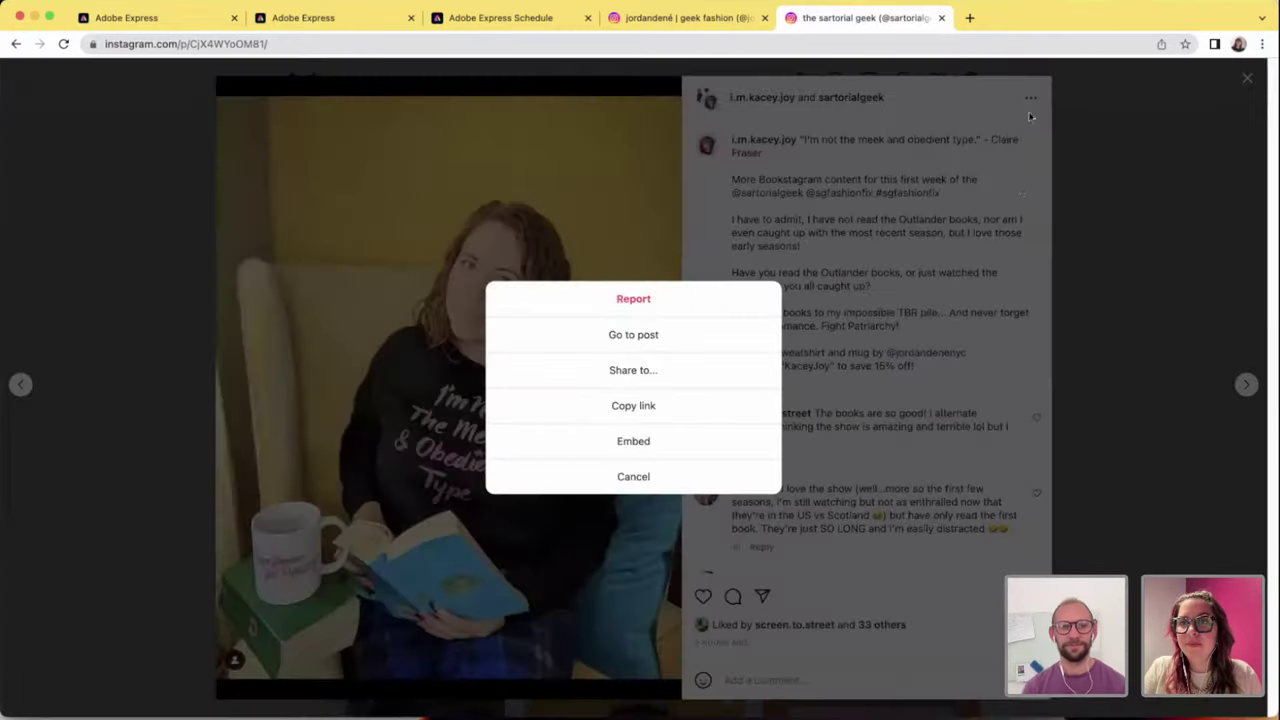
pyautogui.click(612, 478)
pyautogui.click(1095, 152)
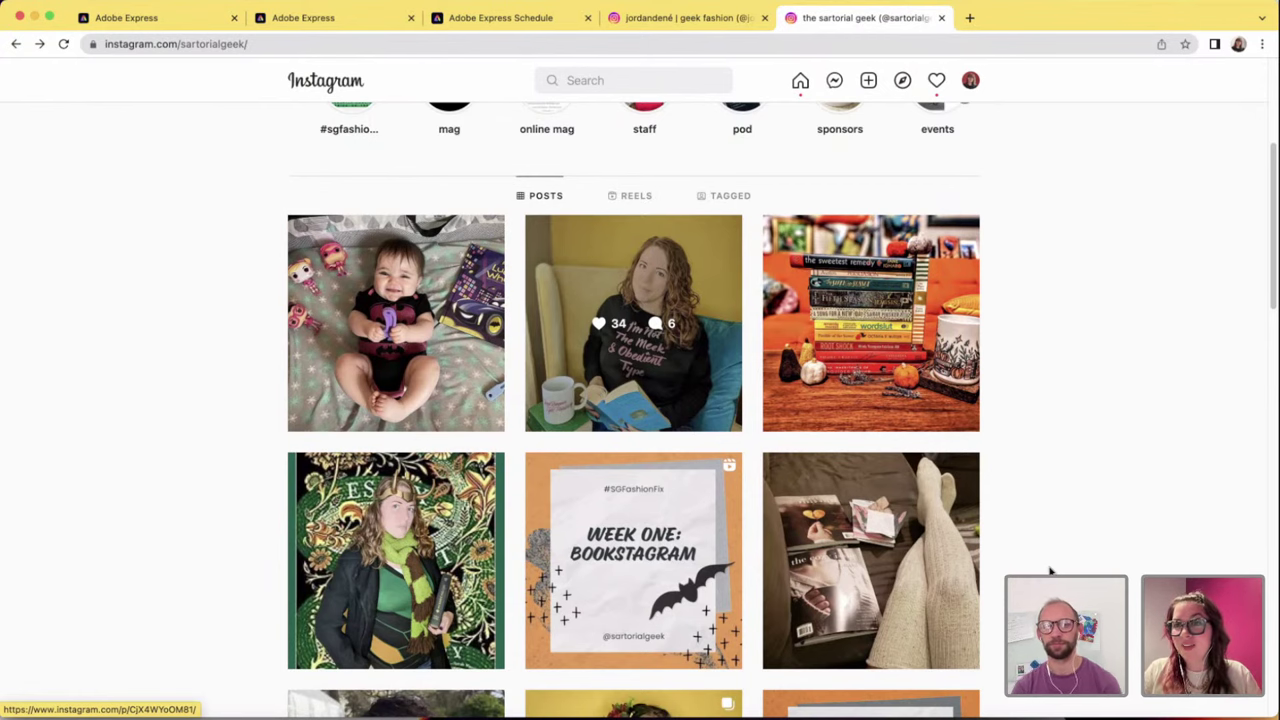
pyautogui.scroll(5, 1050, 570)
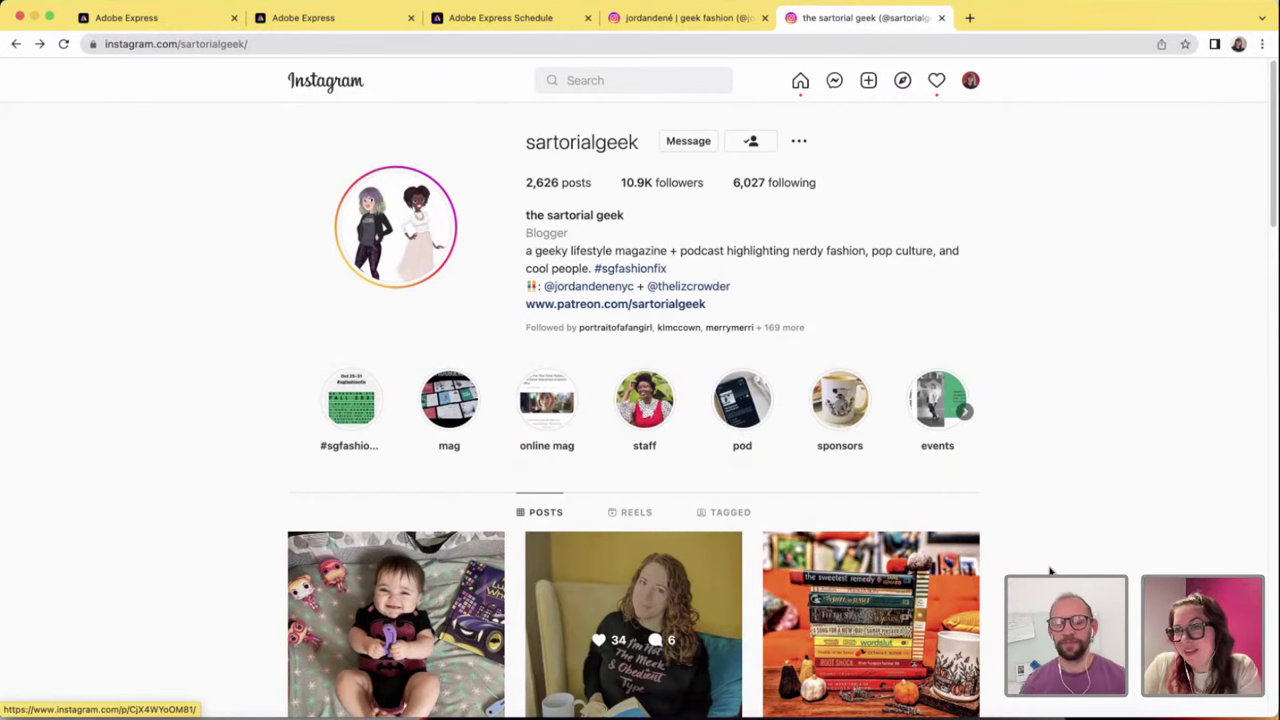
pyautogui.scroll(1, 1050, 570)
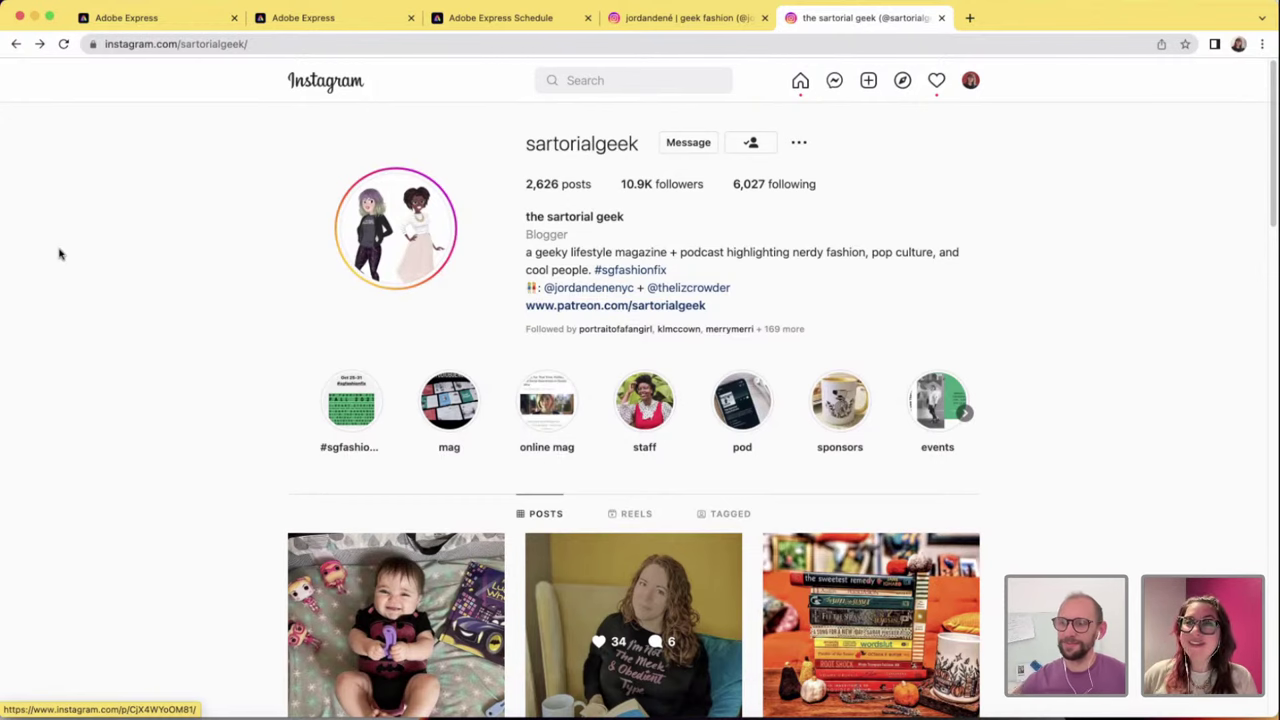
# - From the ThankYouCard design, go to Projects and open the Jordandene folder
pyautogui.click(151, 20)
pyautogui.click(363, 20)
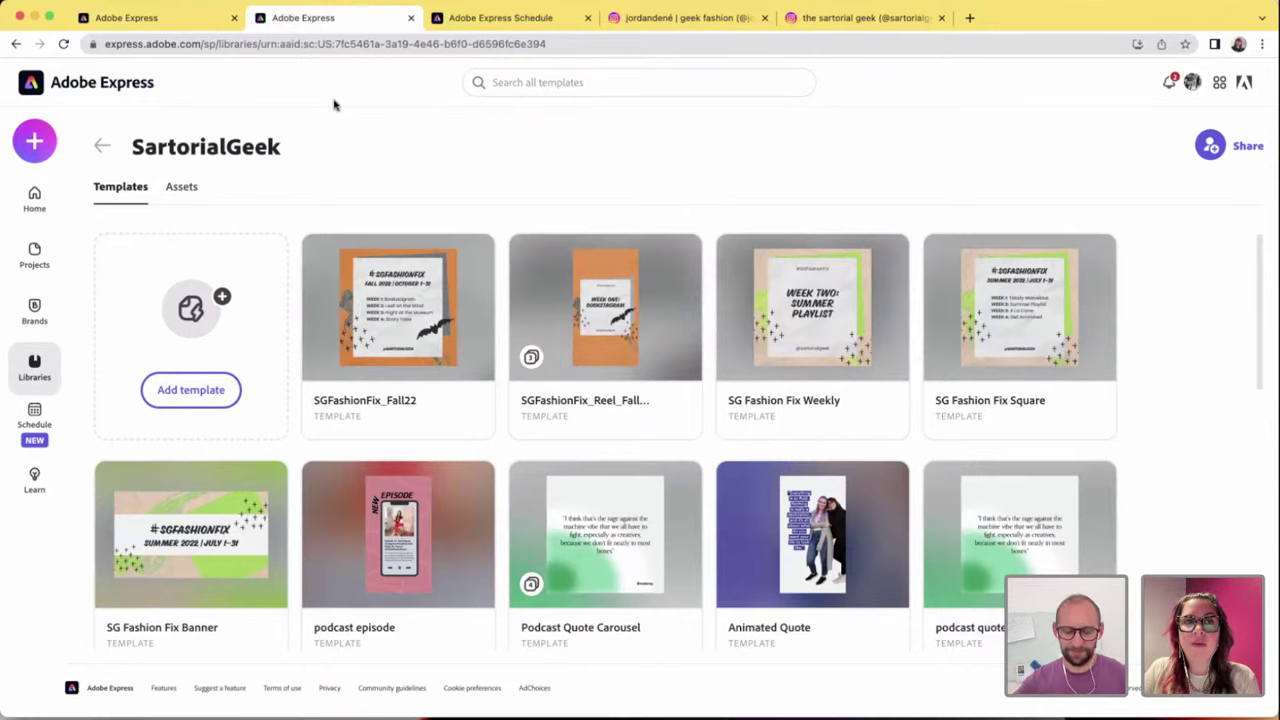
pyautogui.click(163, 19)
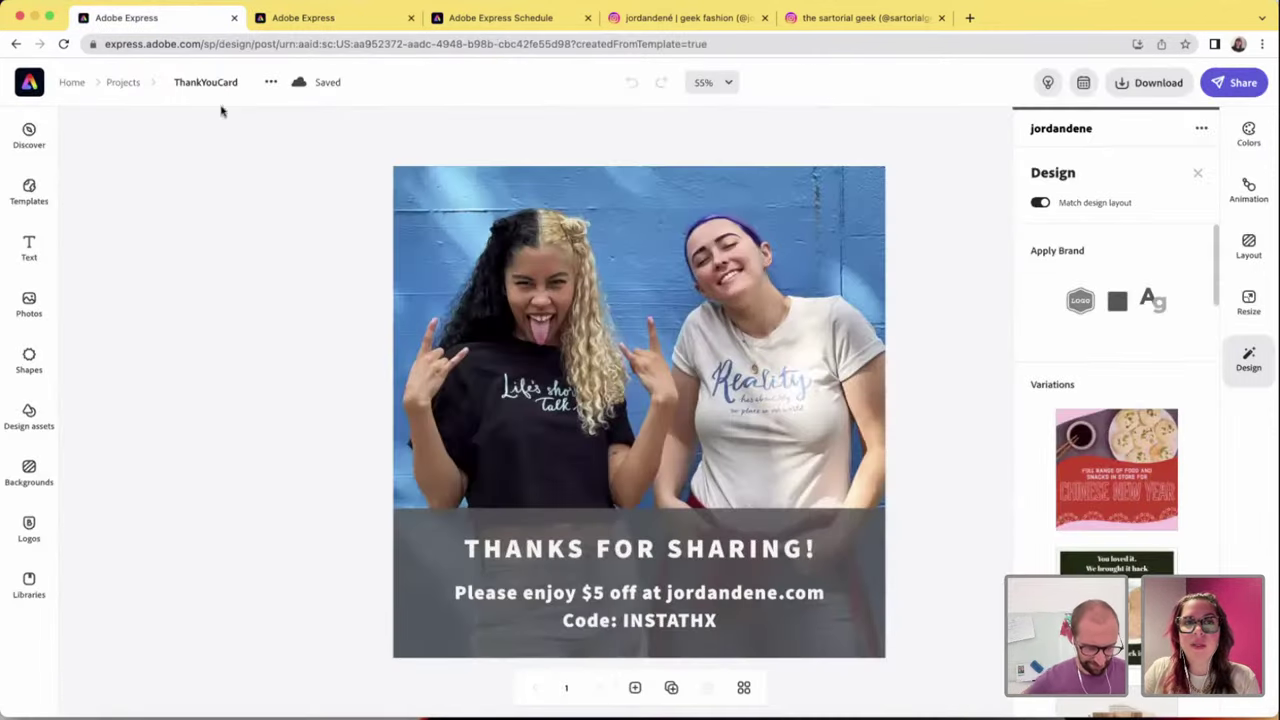
pyautogui.click(124, 85)
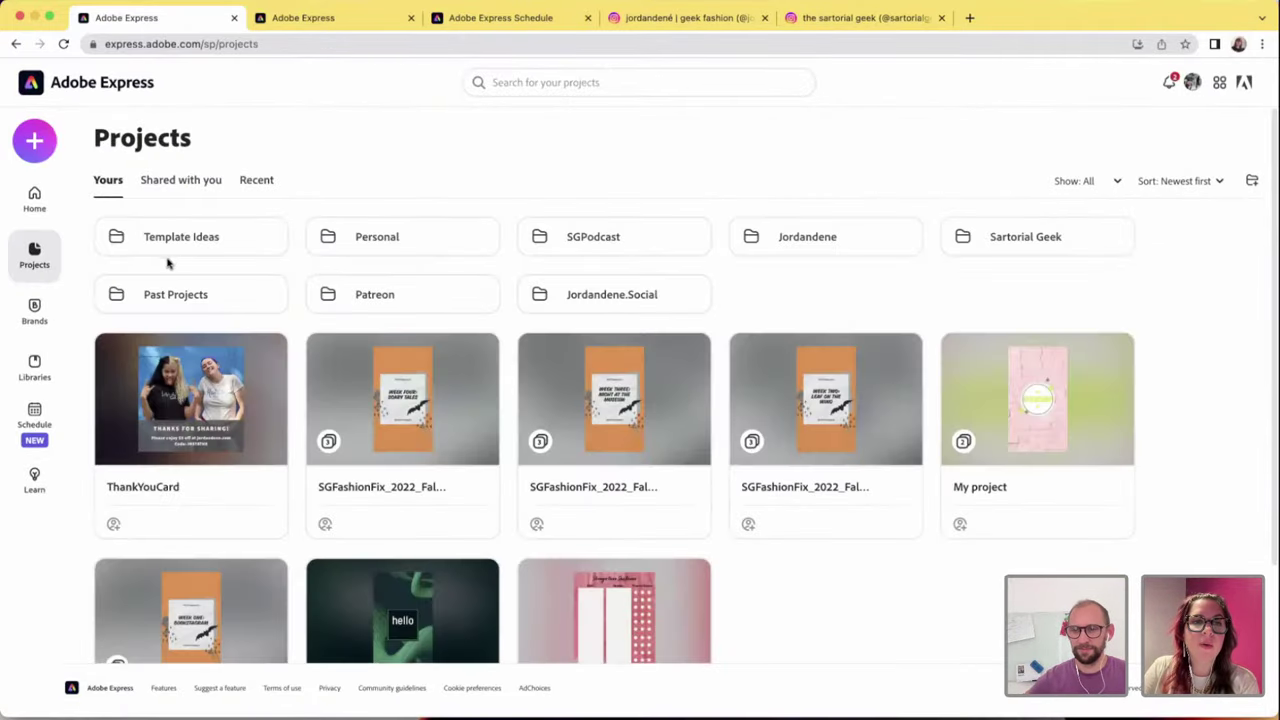
pyautogui.click(805, 234)
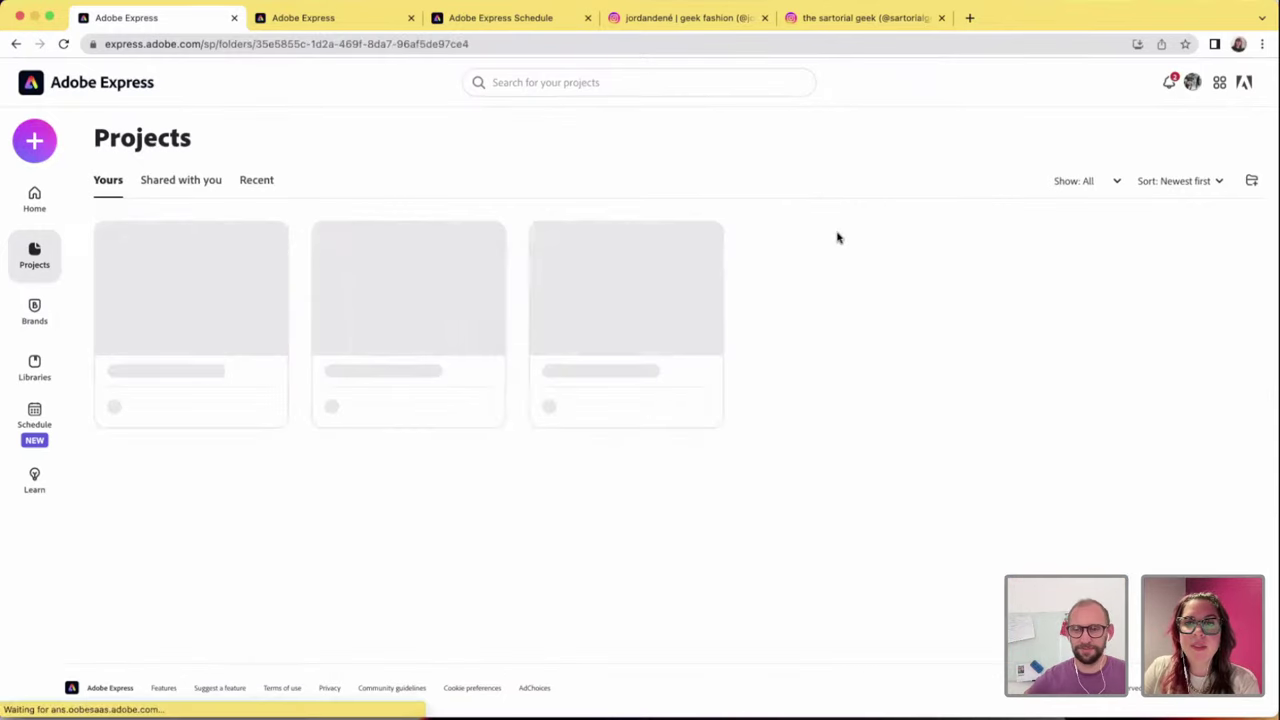
# - Open the Jordandené library from the template libraries list
pyautogui.click(34, 367)
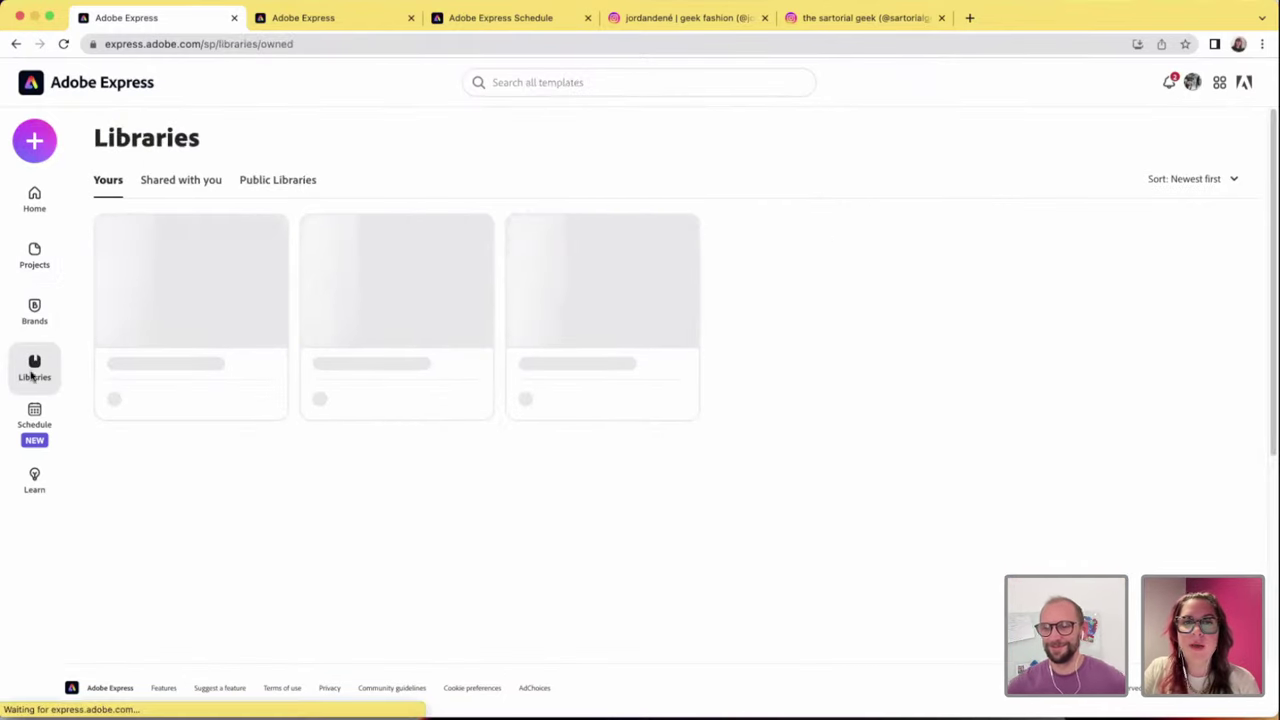
pyautogui.moveTo(463, 268)
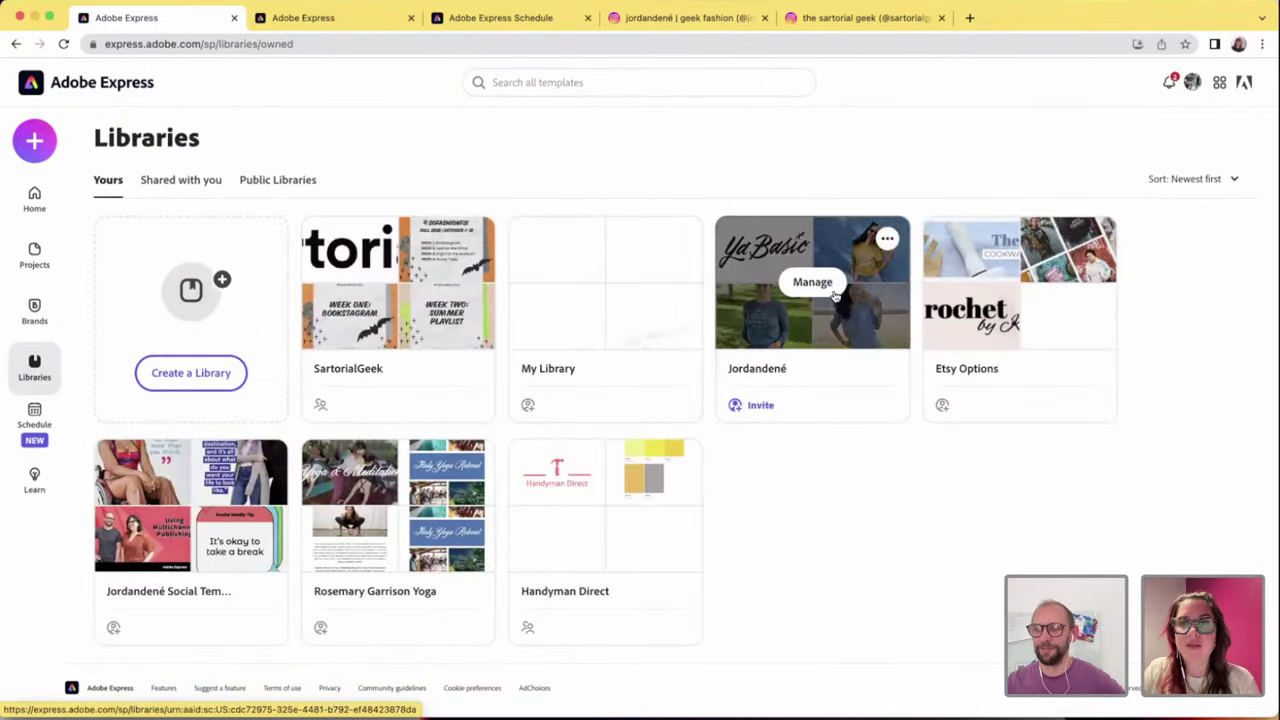
pyautogui.click(811, 281)
# - Browse the library's Assets: outfit photos and lettering PSDs like doomed_file.psd
pyautogui.moveTo(352, 292)
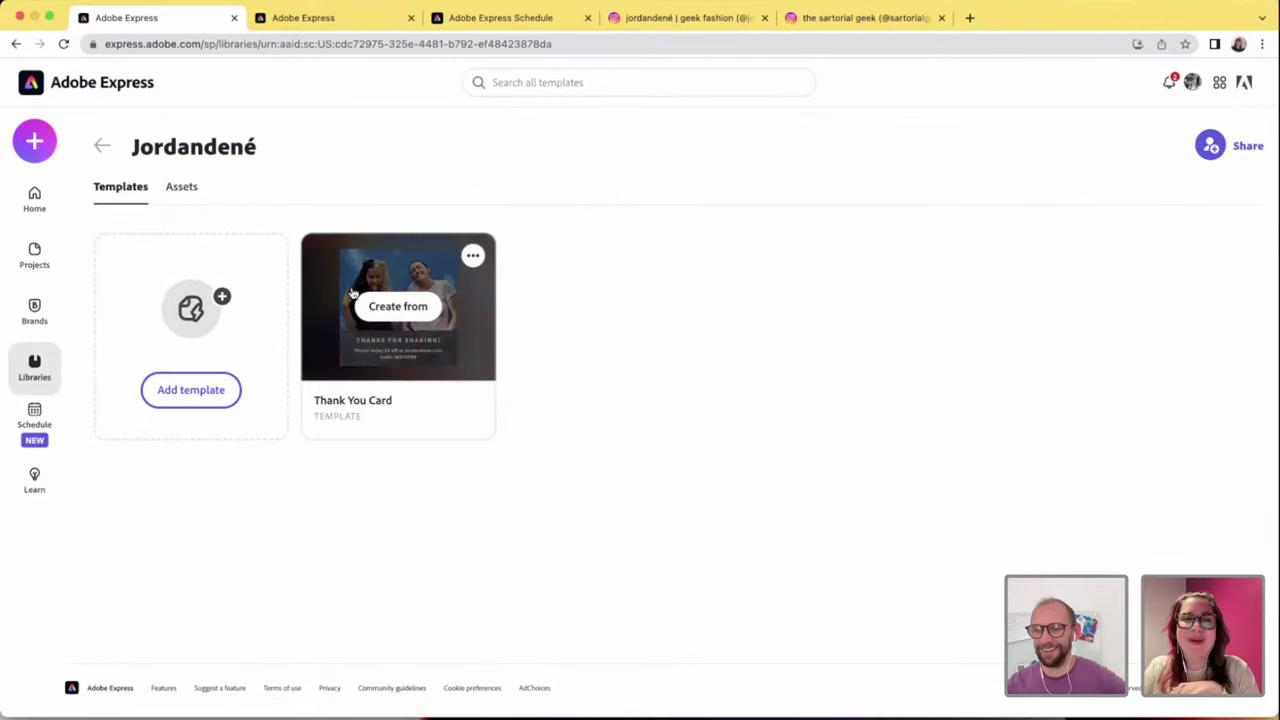
pyautogui.click(180, 188)
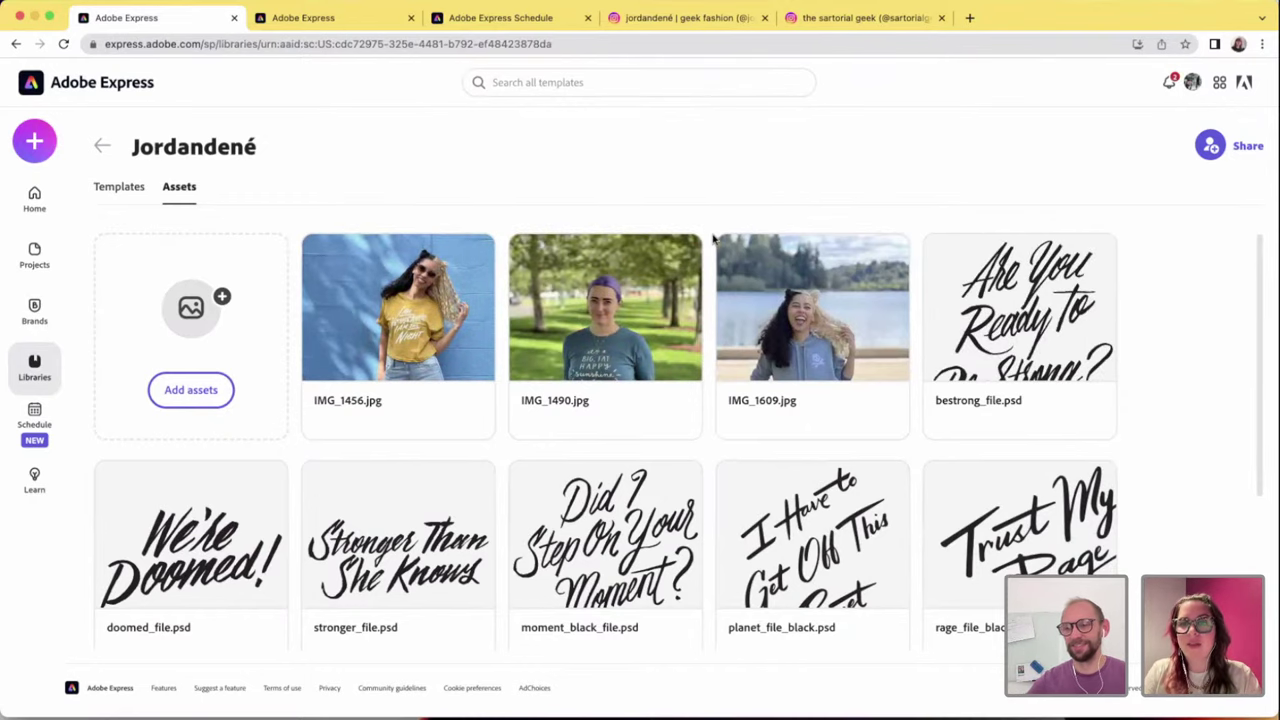
pyautogui.scroll(-3, 750, 425)
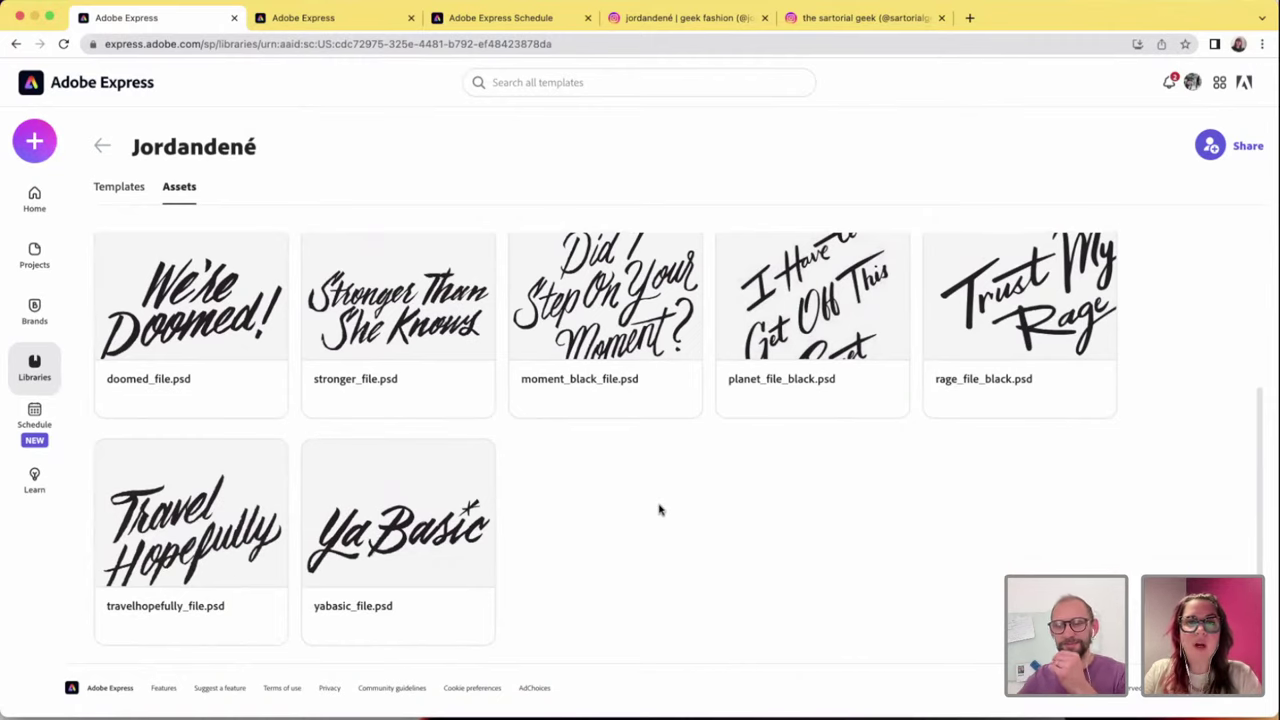
pyautogui.scroll(3, 659, 510)
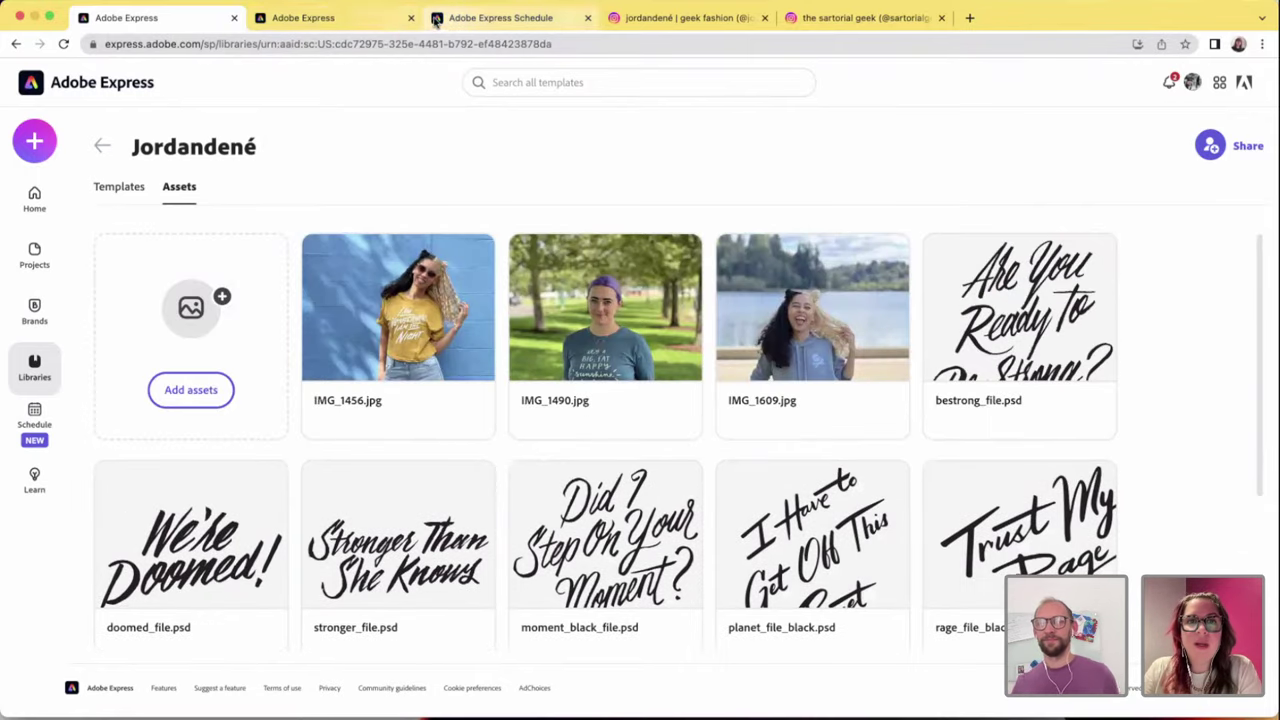
# - Browse SartorialGeek templates such as SG Fashion Fix Banner, Podcast Quote Carousel and Animated Quote
pyautogui.click(355, 22)
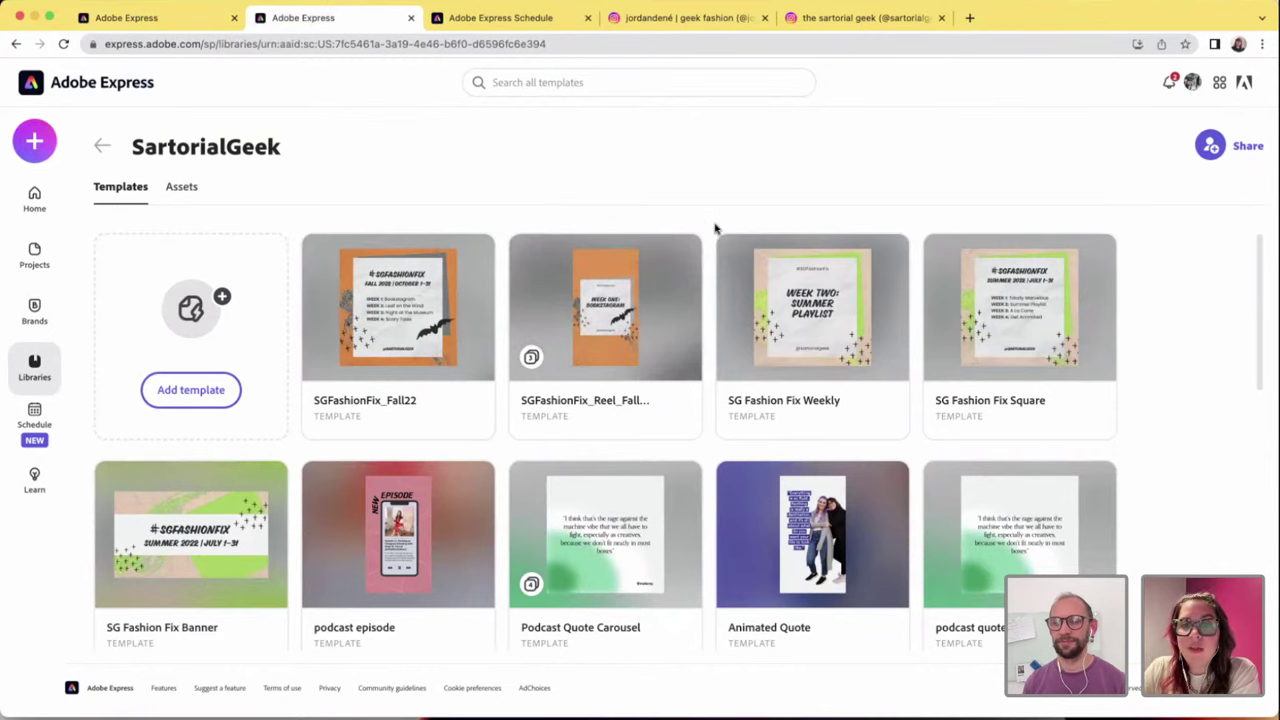
pyautogui.scroll(-4, 706, 354)
pyautogui.scroll(2, 706, 354)
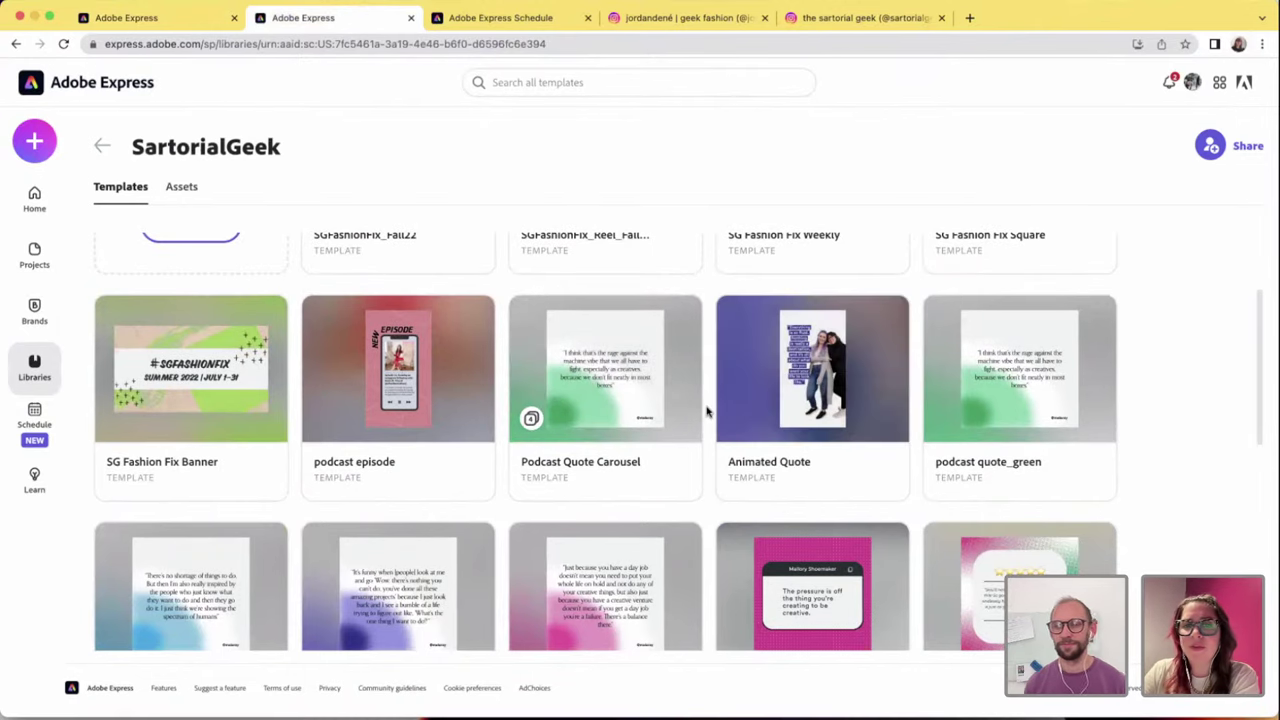
pyautogui.scroll(-1, 706, 411)
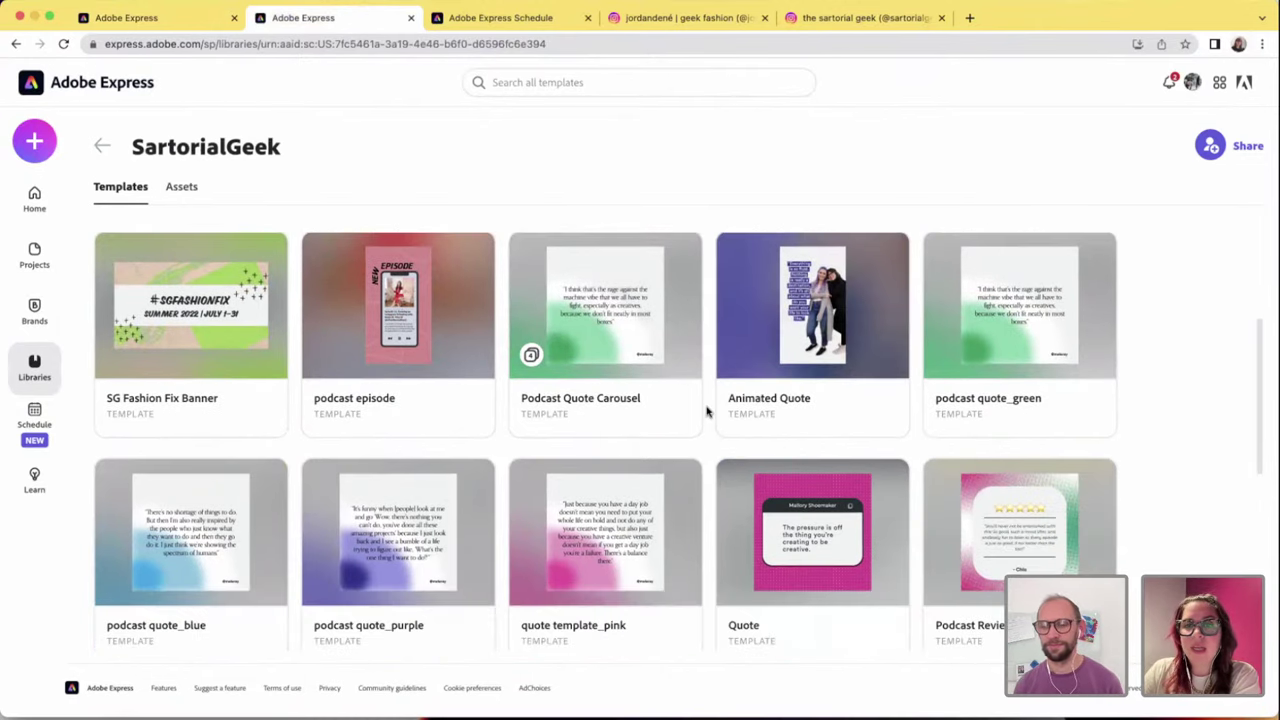
pyautogui.scroll(-4, 706, 411)
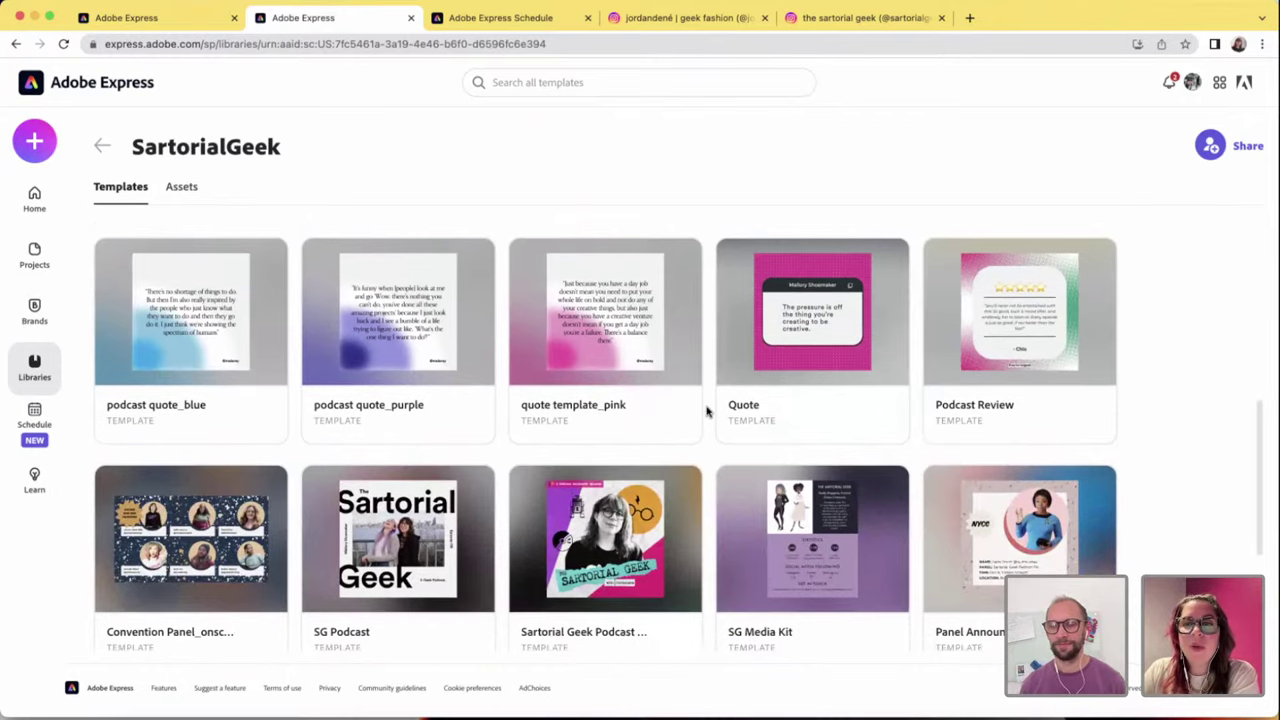
pyautogui.scroll(-1, 706, 411)
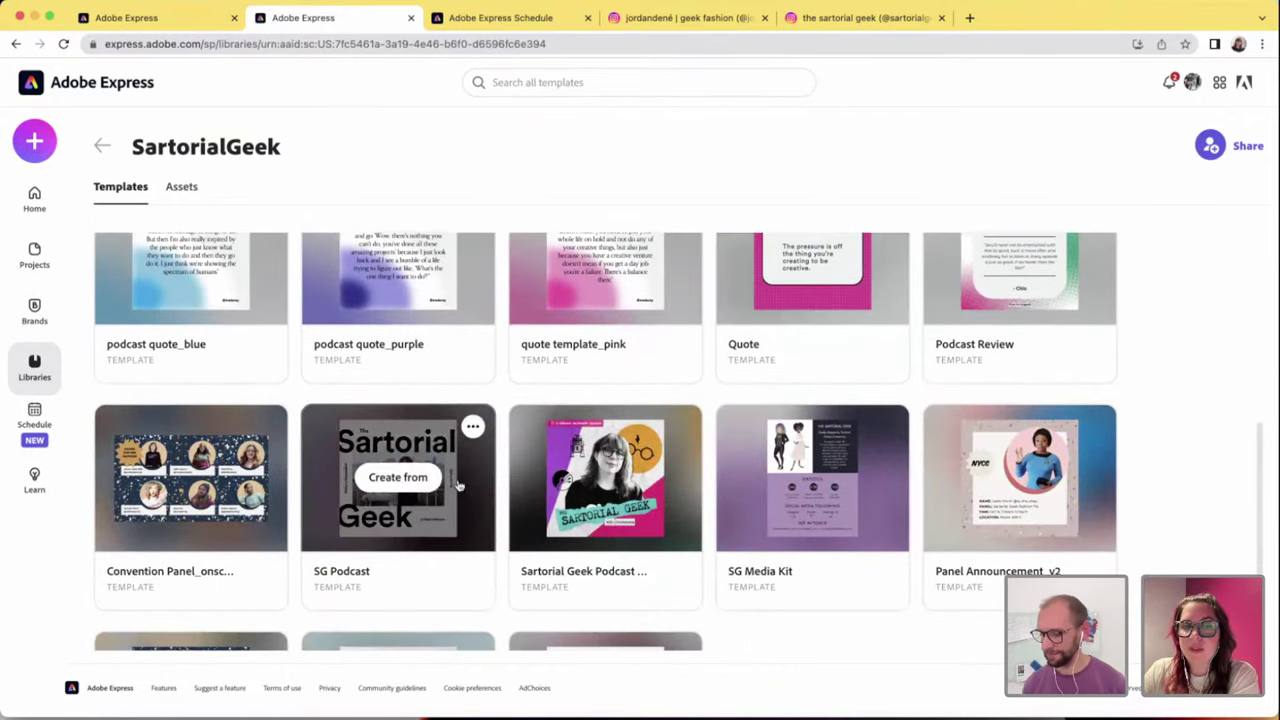
pyautogui.scroll(-2, 505, 477)
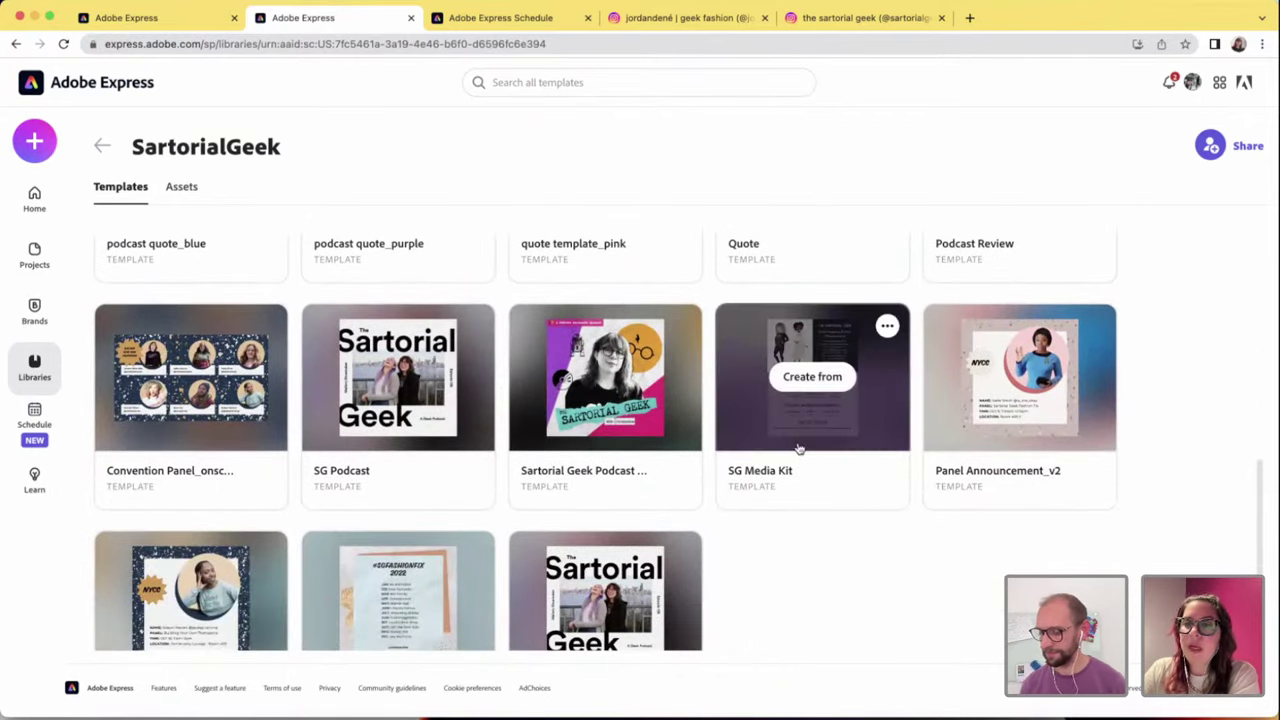
pyautogui.scroll(-1, 803, 509)
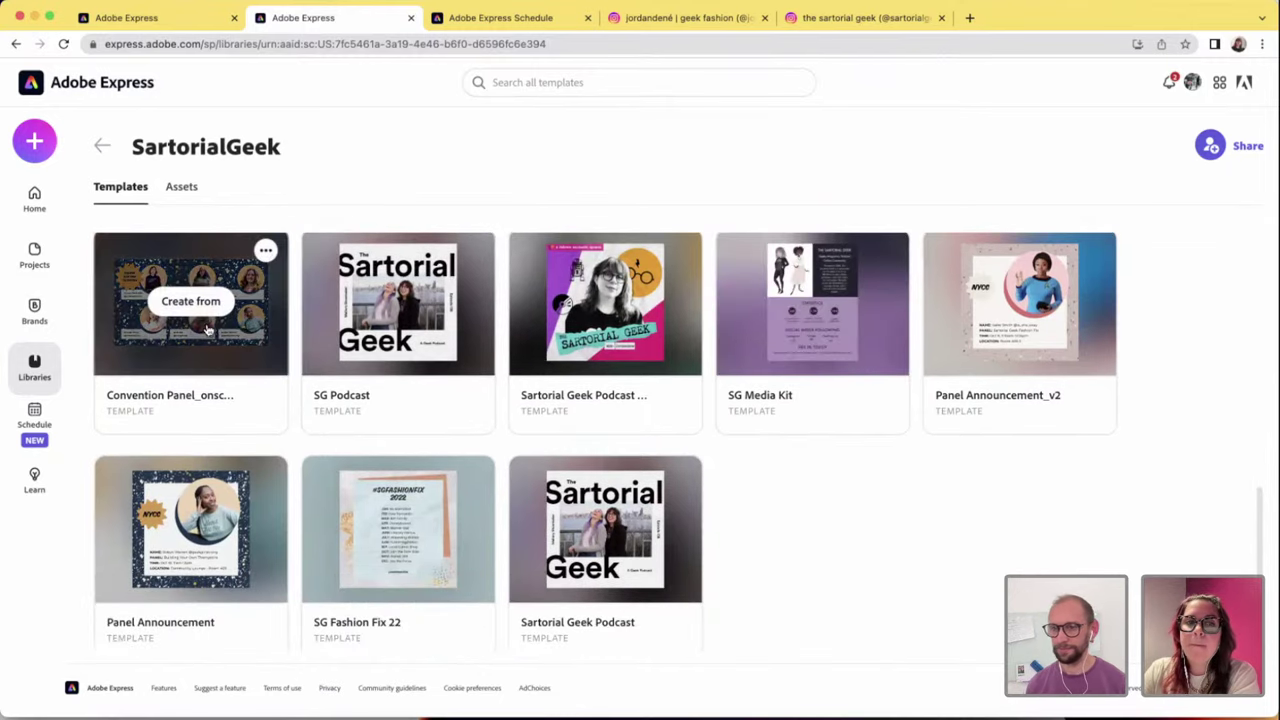
pyautogui.scroll(10, 295, 343)
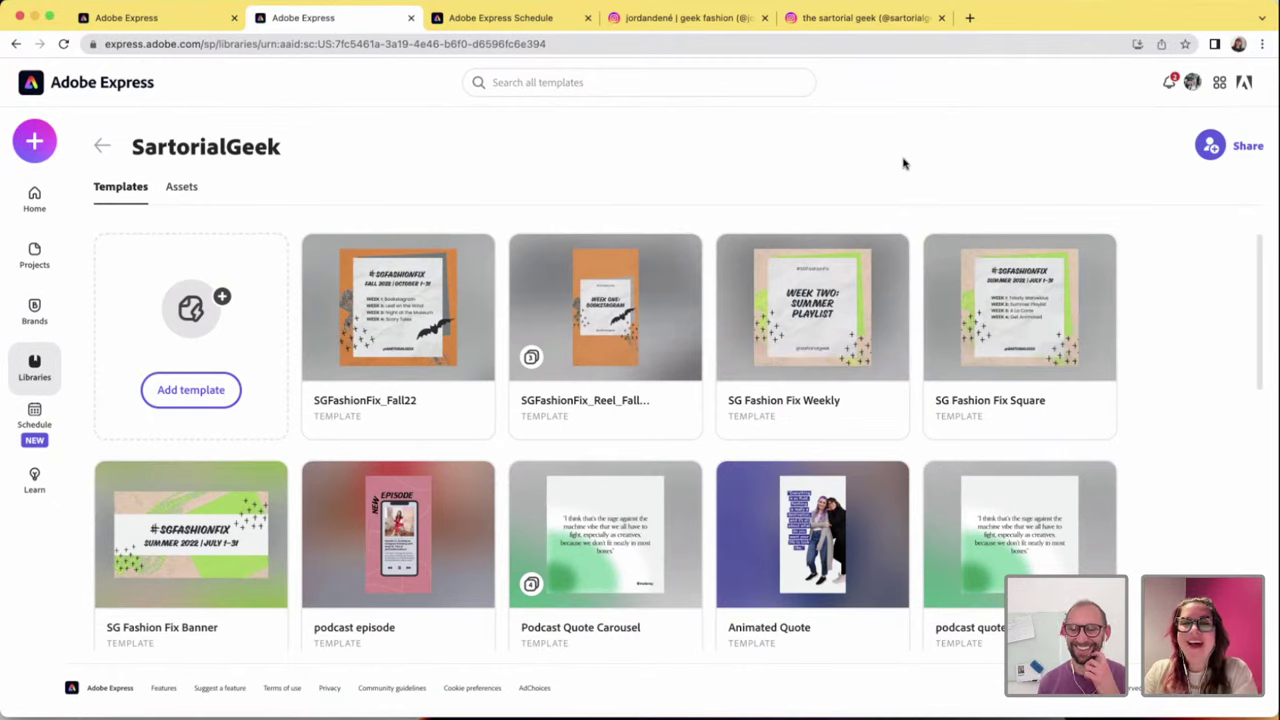
pyautogui.moveTo(448, 250)
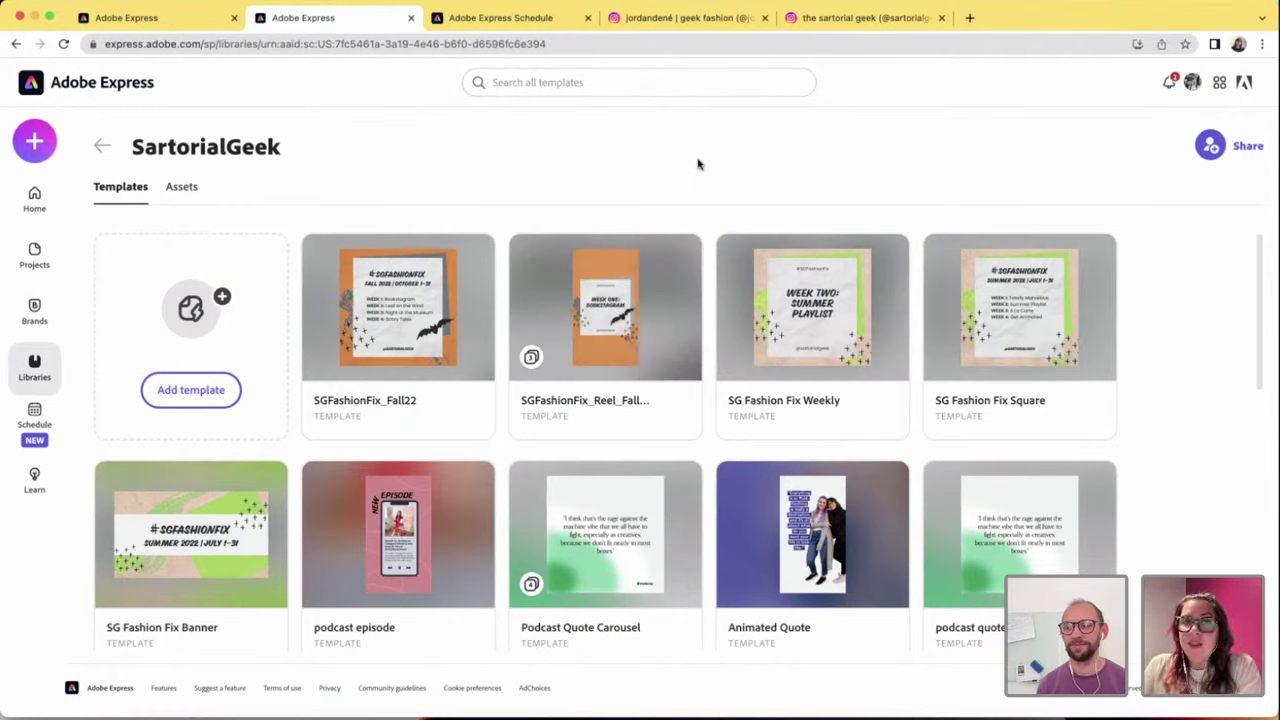
# - Show October 2022 planned posts on the Schedule, then uncover the Facebook window behind
pyautogui.click(474, 20)
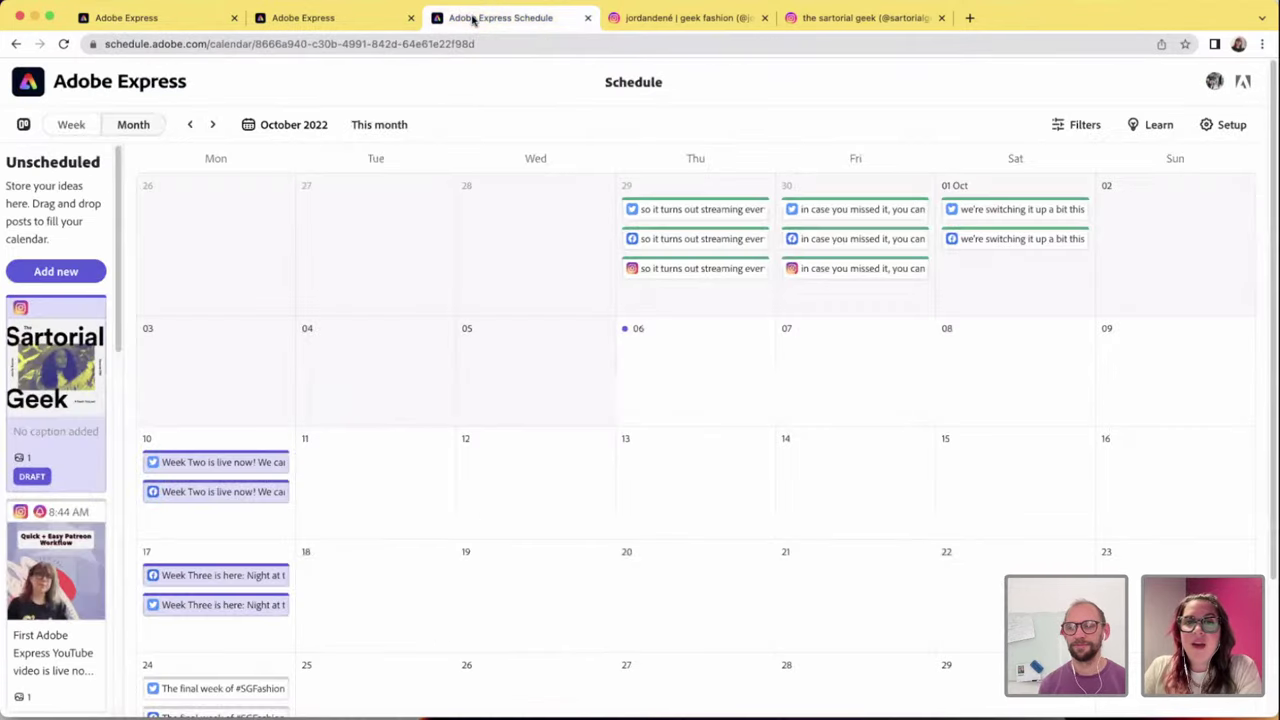
pyautogui.scroll(-2, 357, 463)
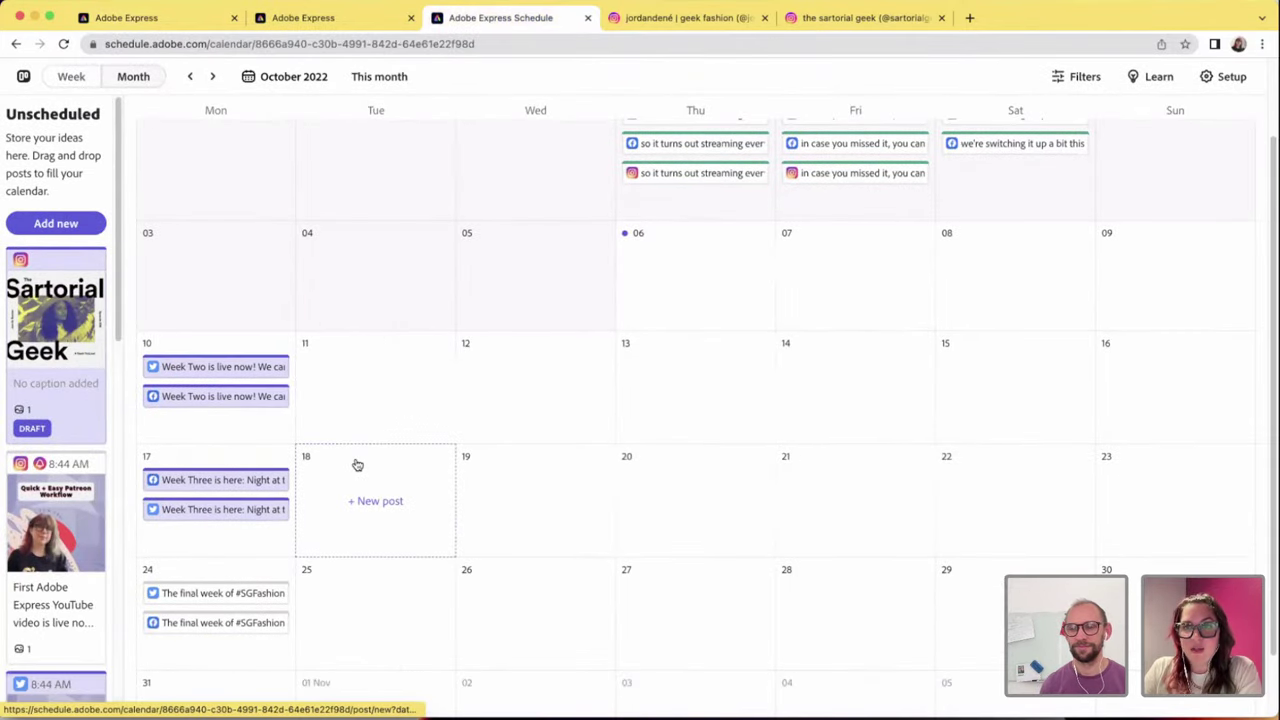
pyautogui.scroll(-1, 357, 463)
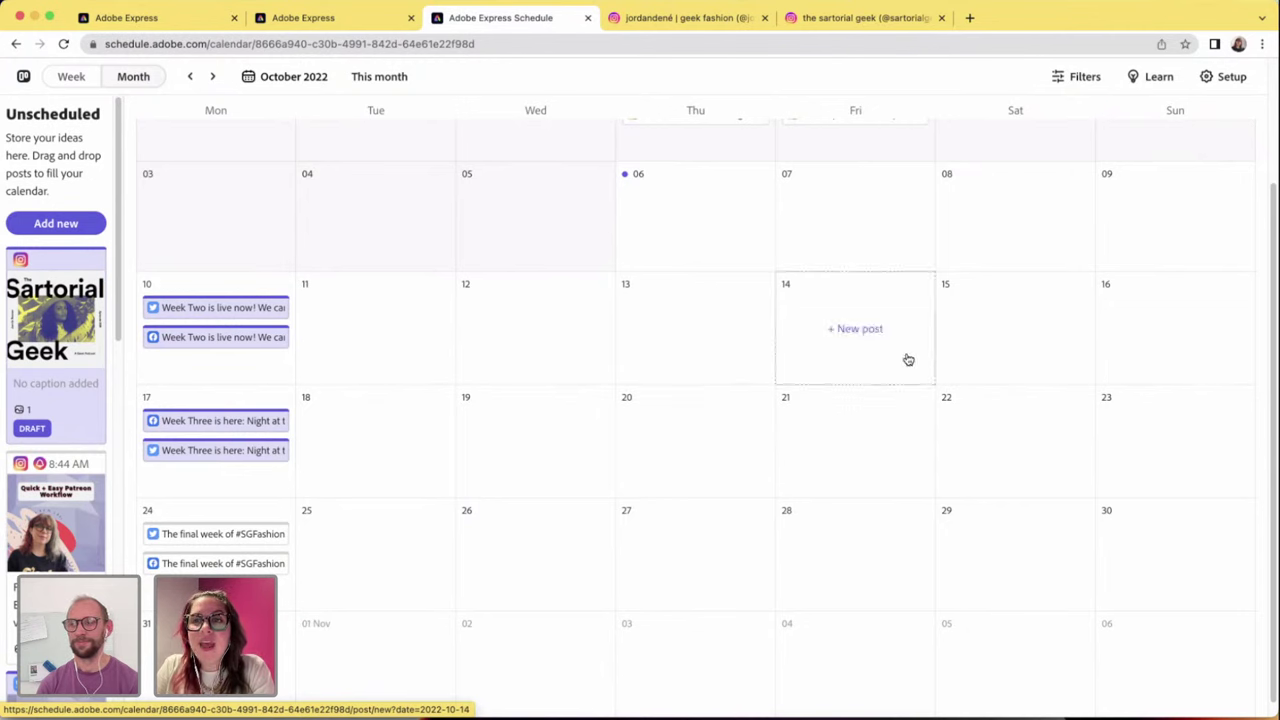
pyautogui.moveTo(4, 446); pyautogui.dragTo(43, 447)
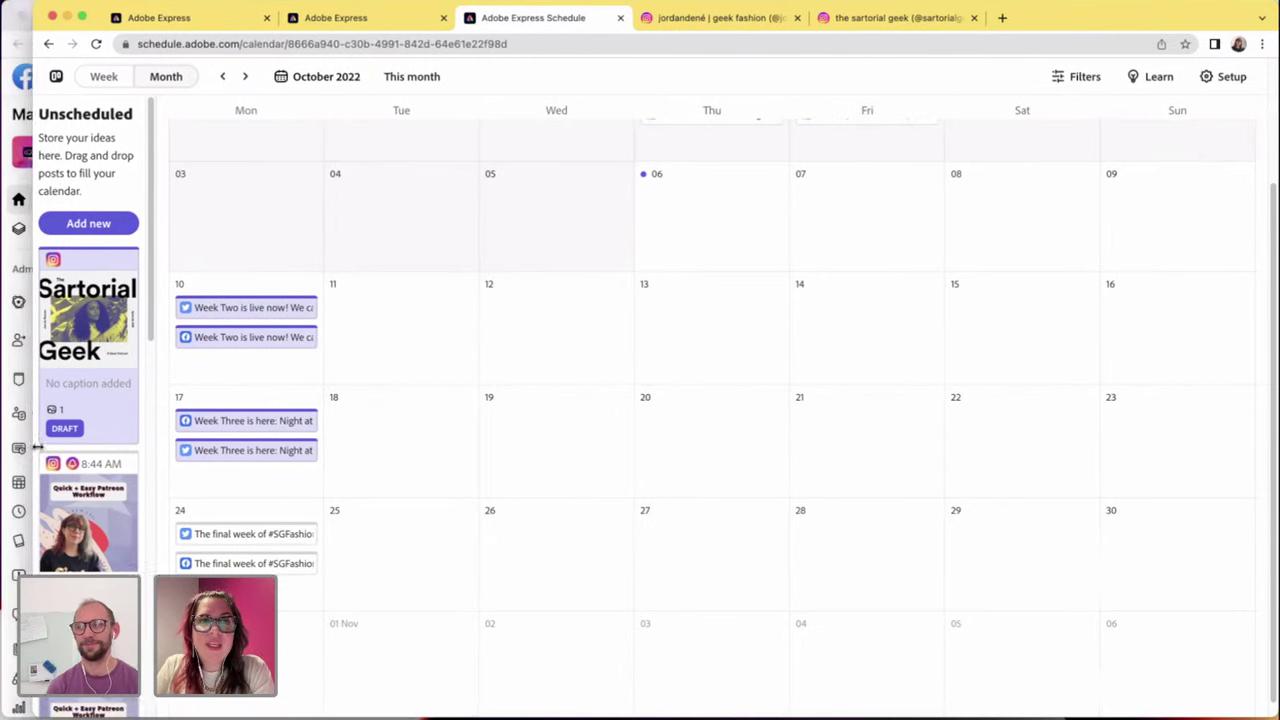
# - Bring the Adobe Express Insiders Facebook group forward, maximised, and scroll to Featured posts
pyautogui.click(24, 290)
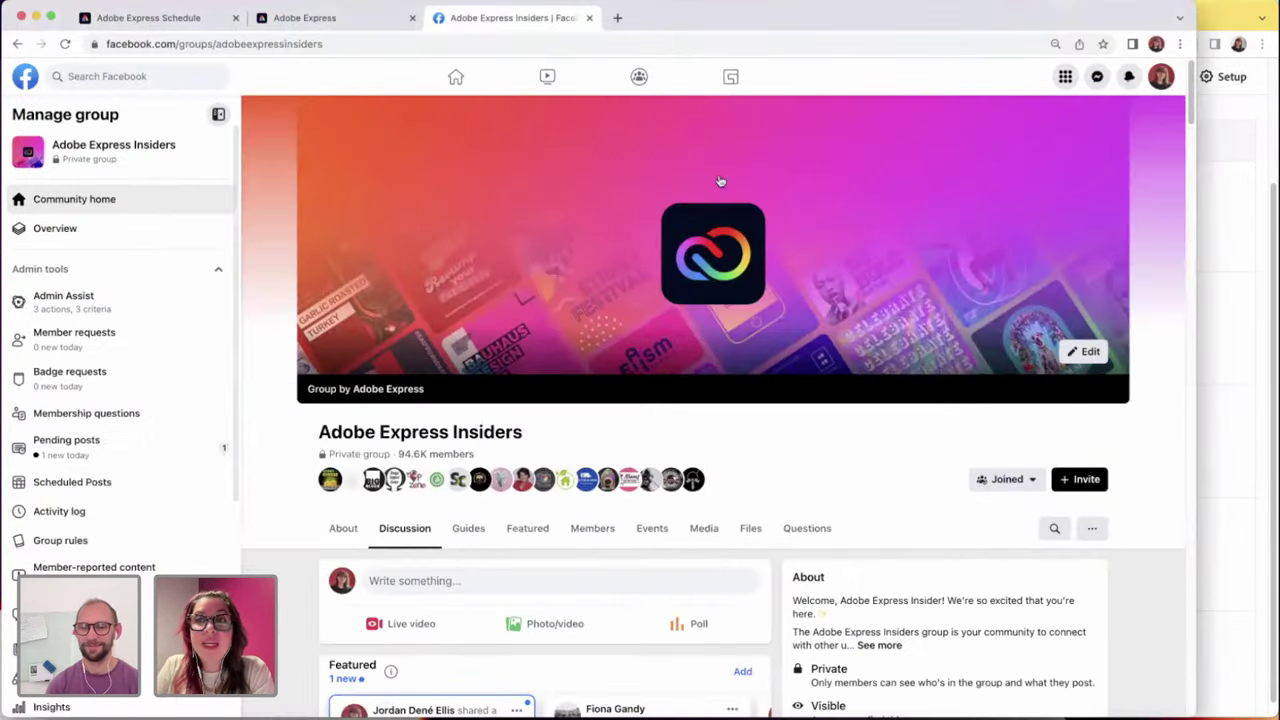
pyautogui.doubleClick(1195, 27)
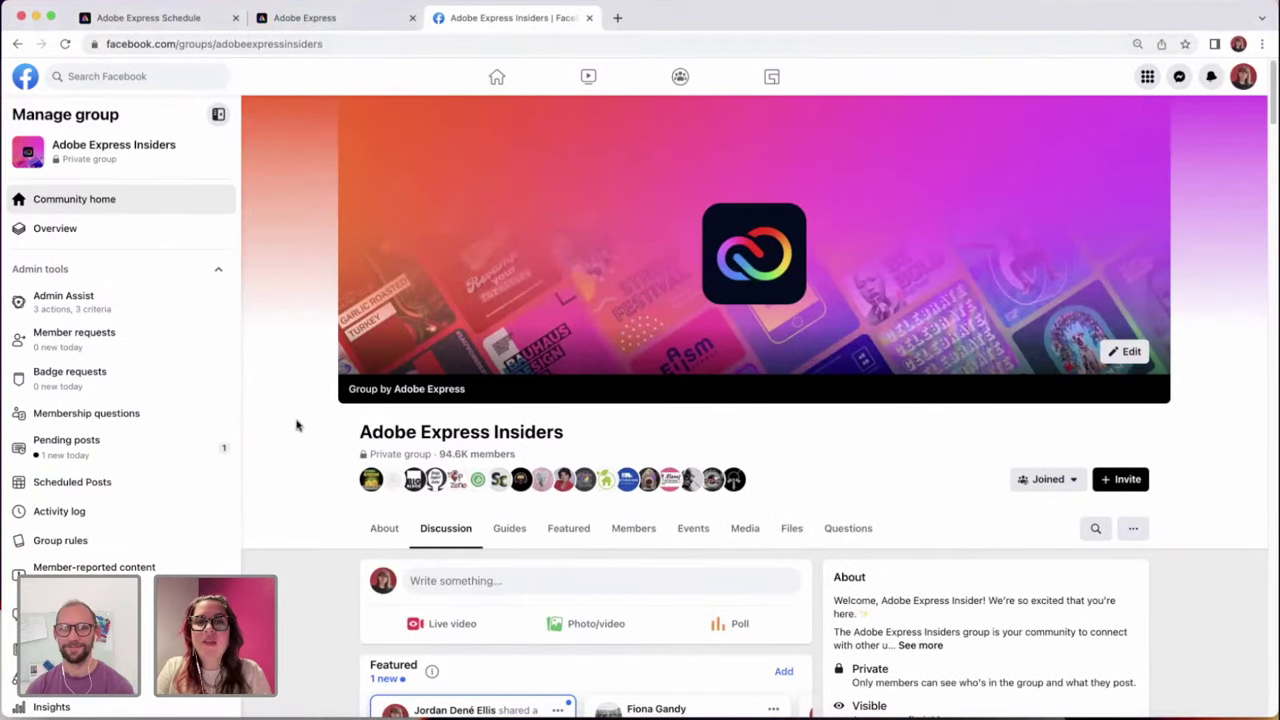
pyautogui.scroll(-3, 296, 425)
pyautogui.scroll(-1, 296, 425)
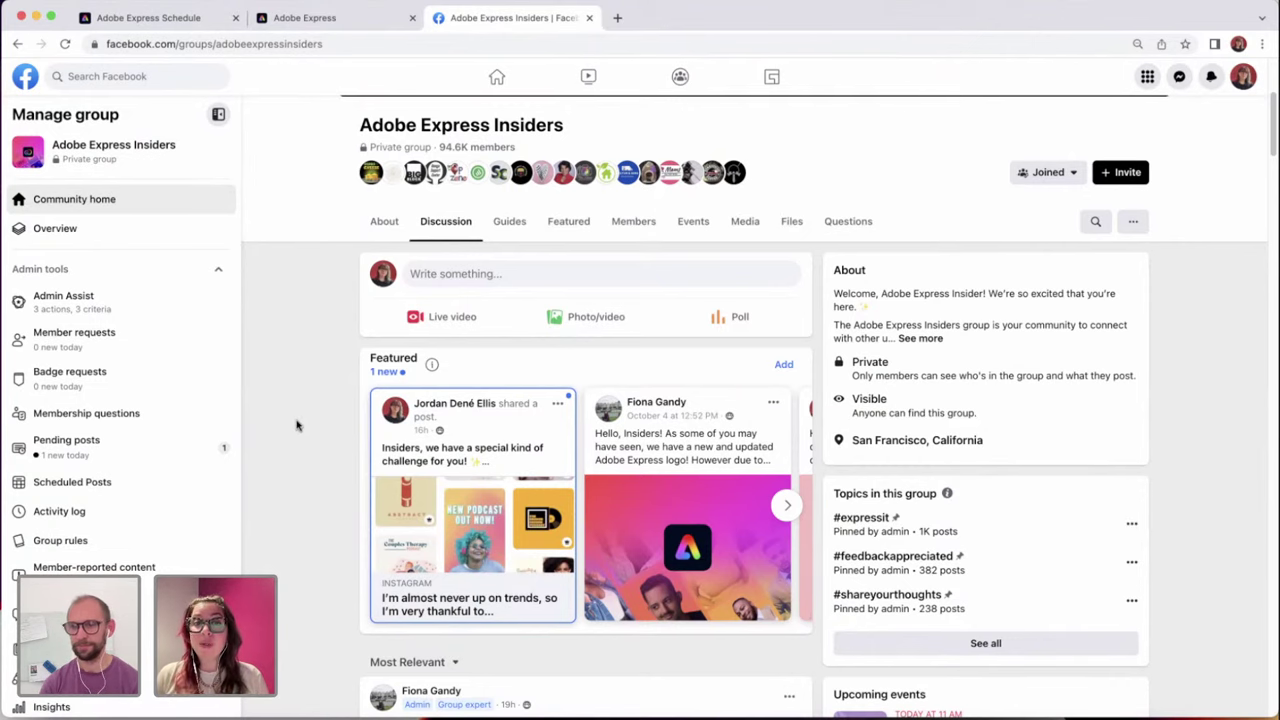
# - Move the Featured posts carousel forward four cards, then back three cards
pyautogui.scroll(-2, 323, 429)
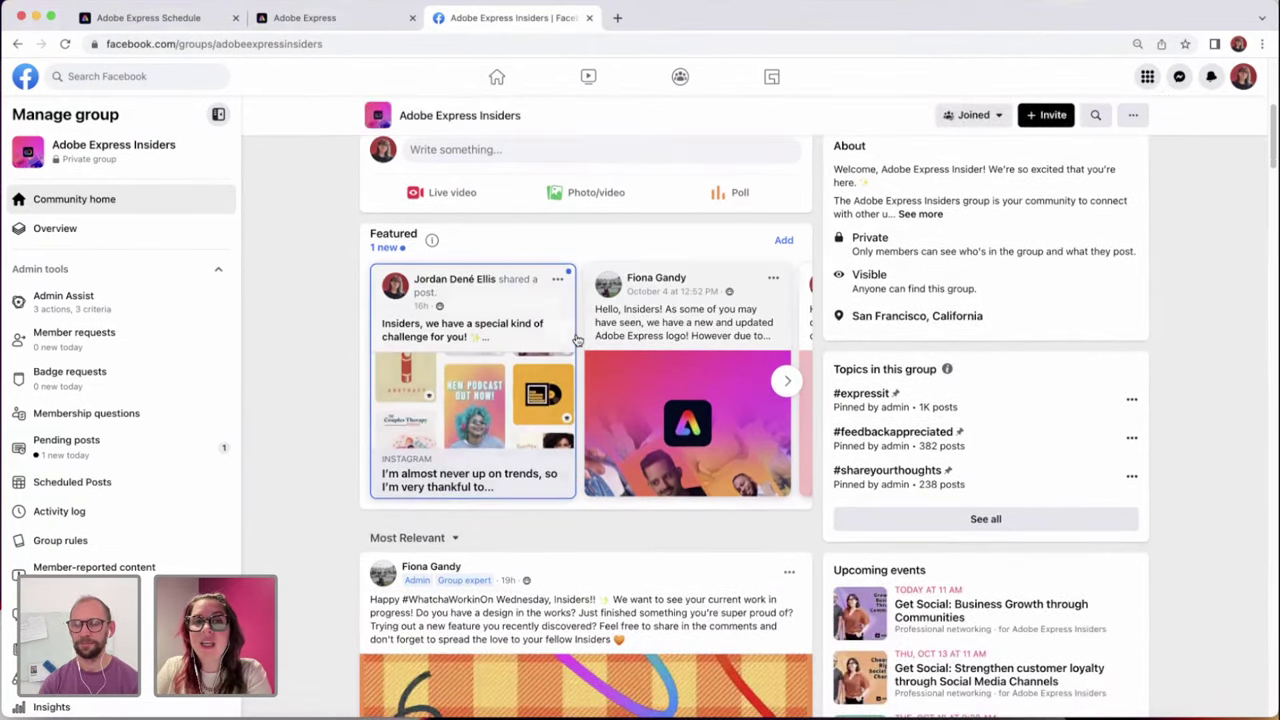
pyautogui.click(786, 381)
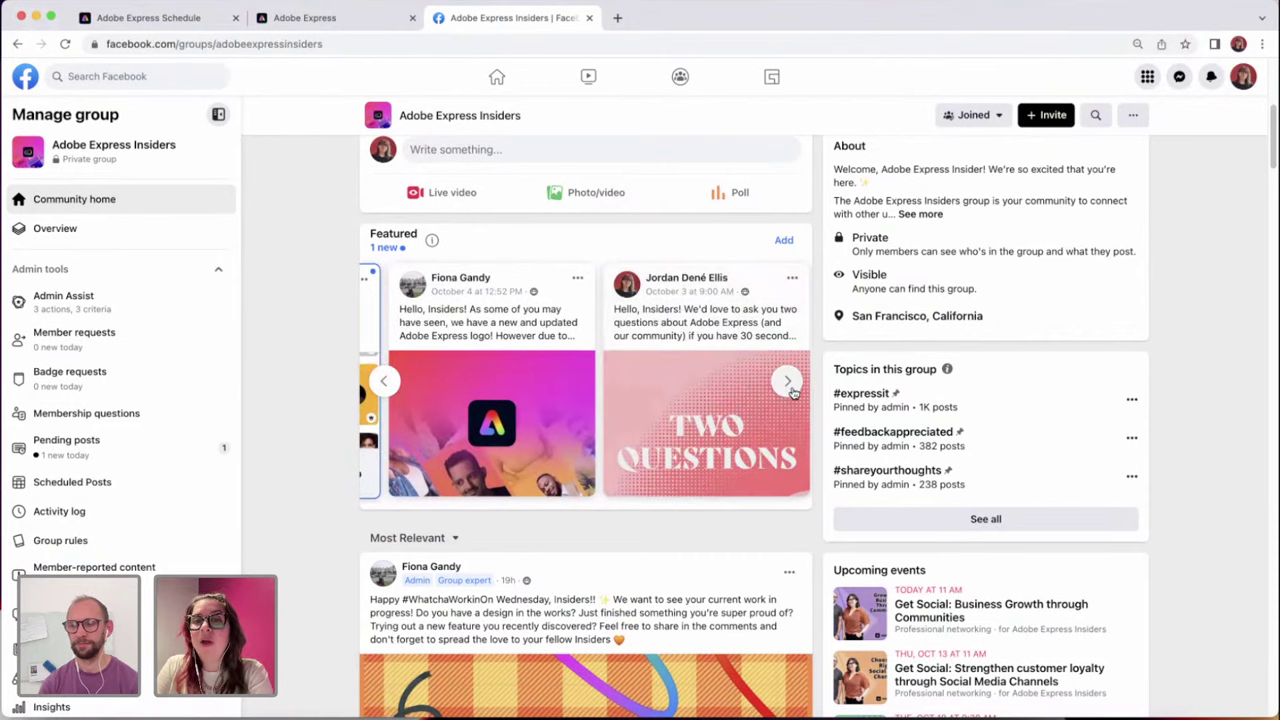
pyautogui.click(789, 385)
pyautogui.click(788, 382)
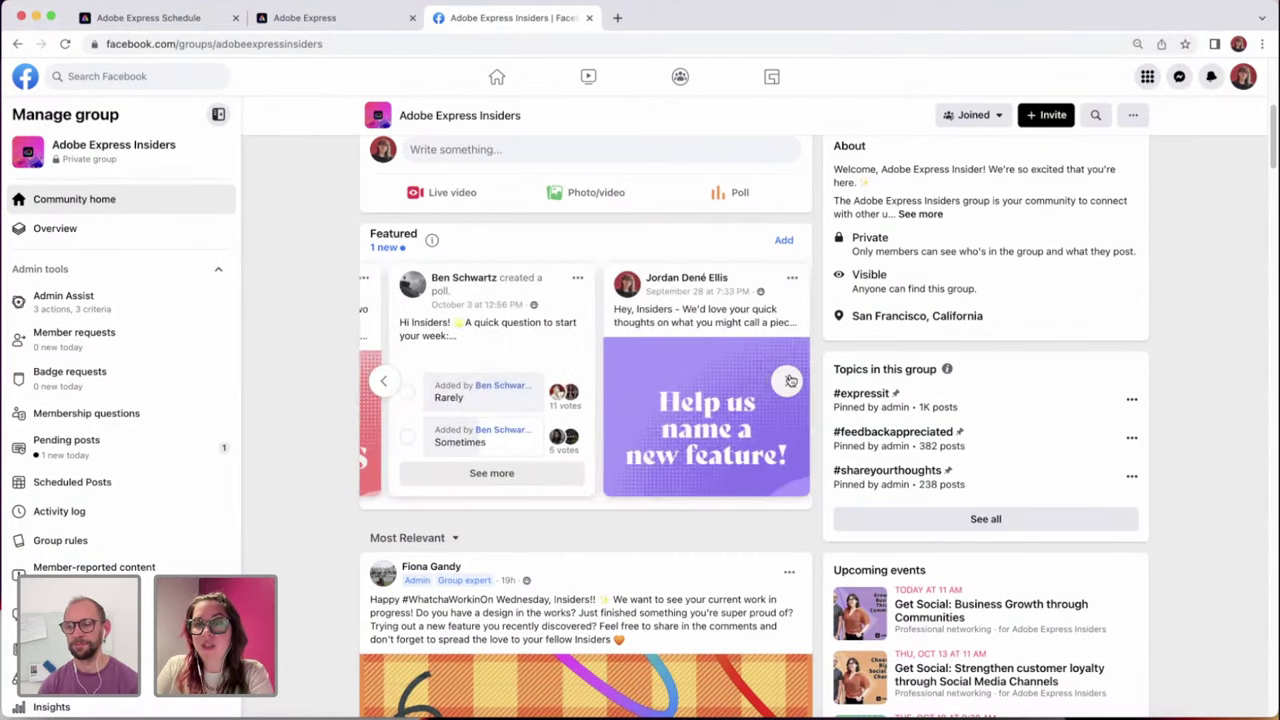
pyautogui.click(790, 381)
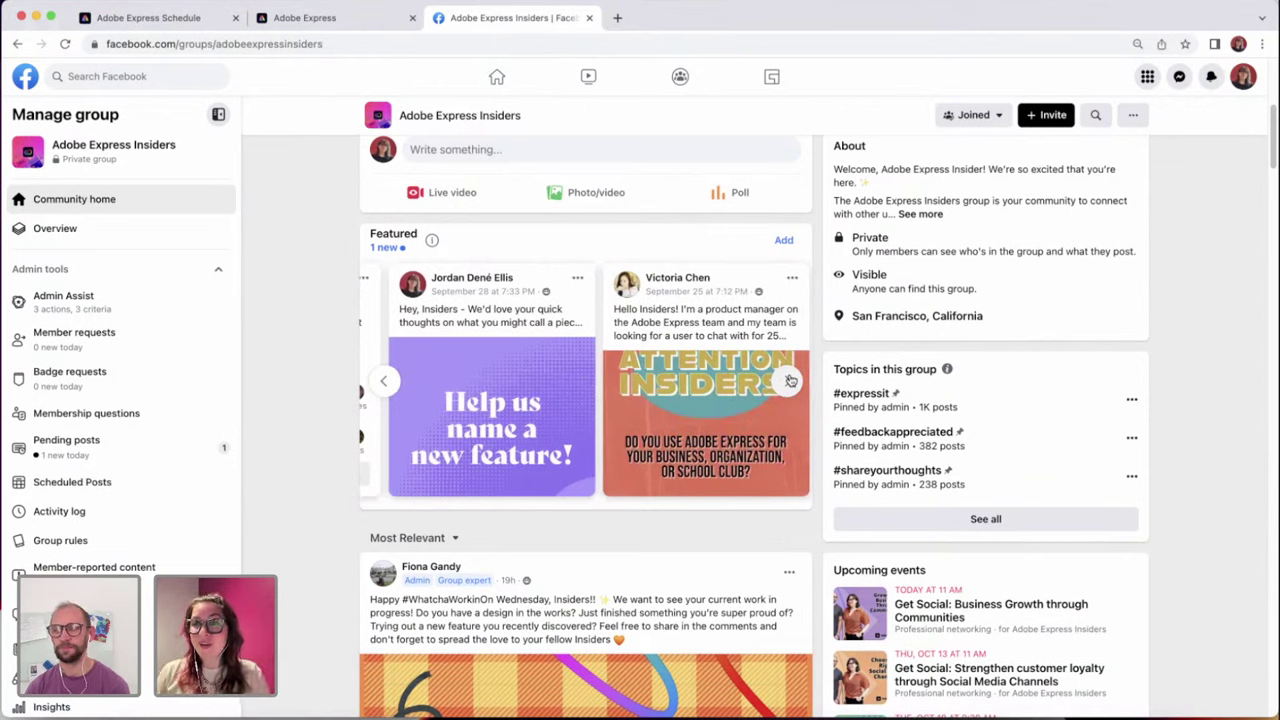
pyautogui.click(383, 385)
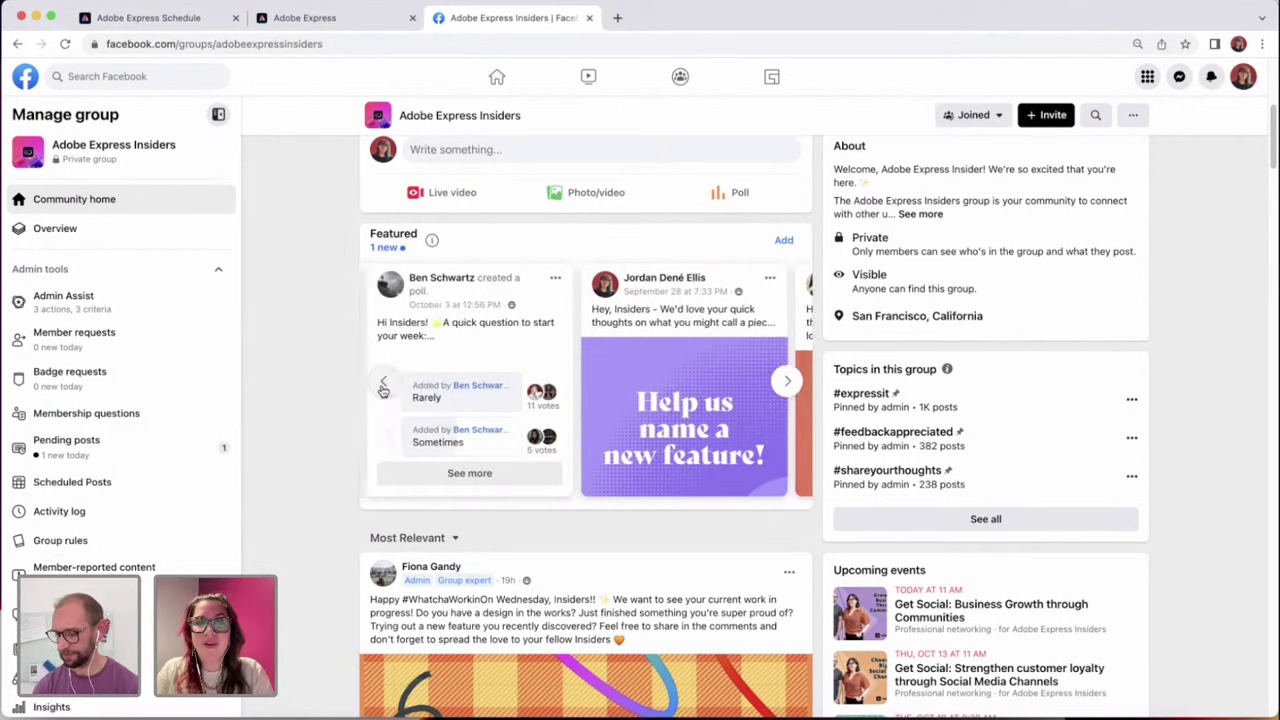
pyautogui.click(383, 383)
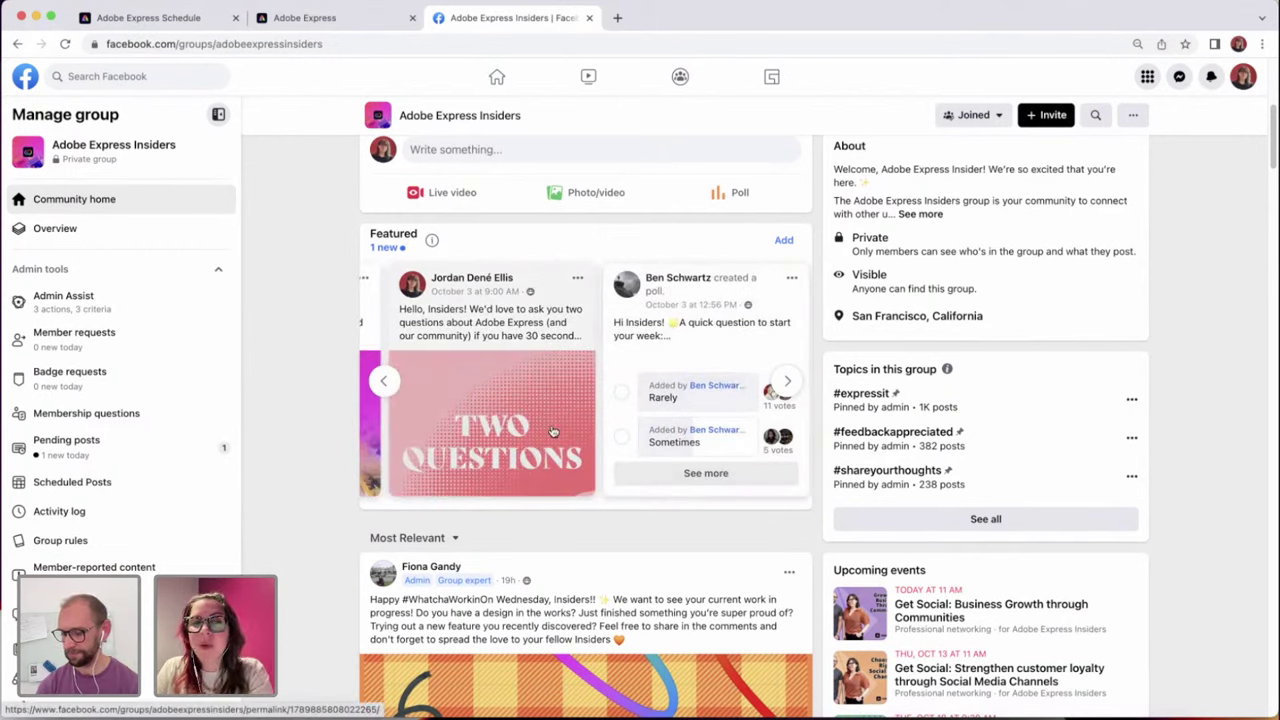
pyautogui.click(383, 383)
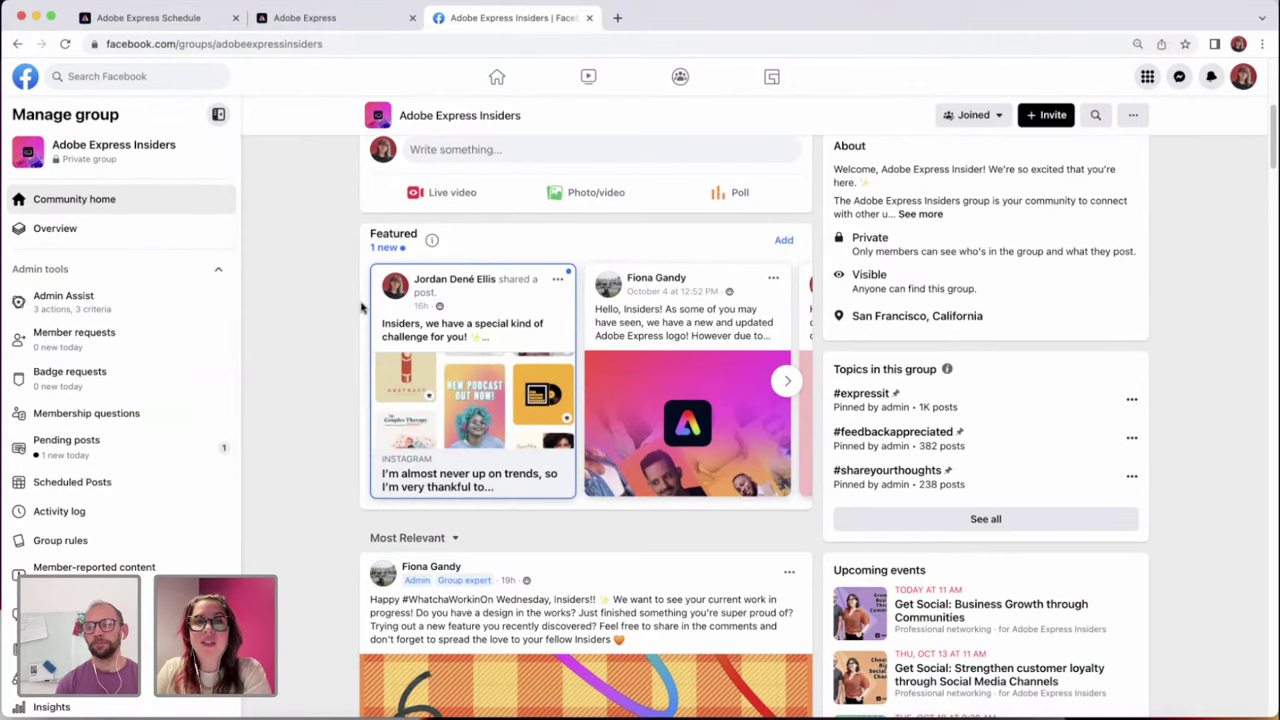
pyautogui.scroll(-5, 306, 367)
pyautogui.scroll(-2, 306, 367)
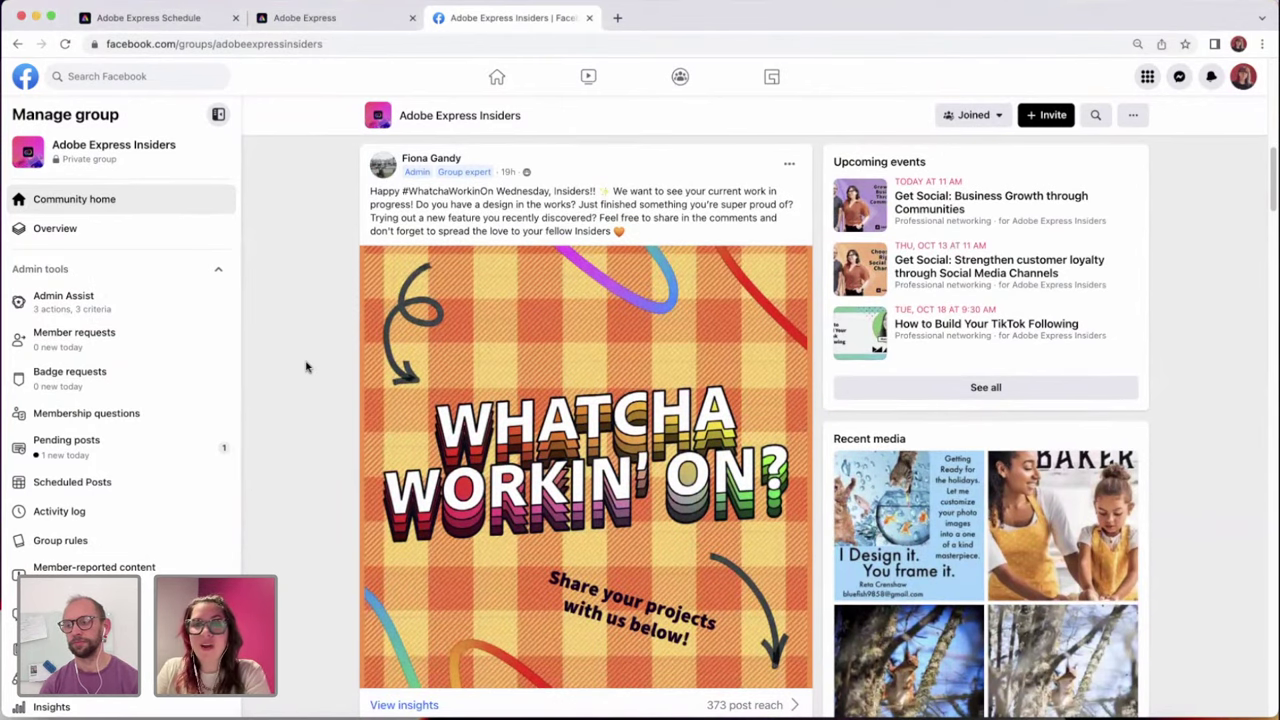
pyautogui.scroll(-15, 306, 367)
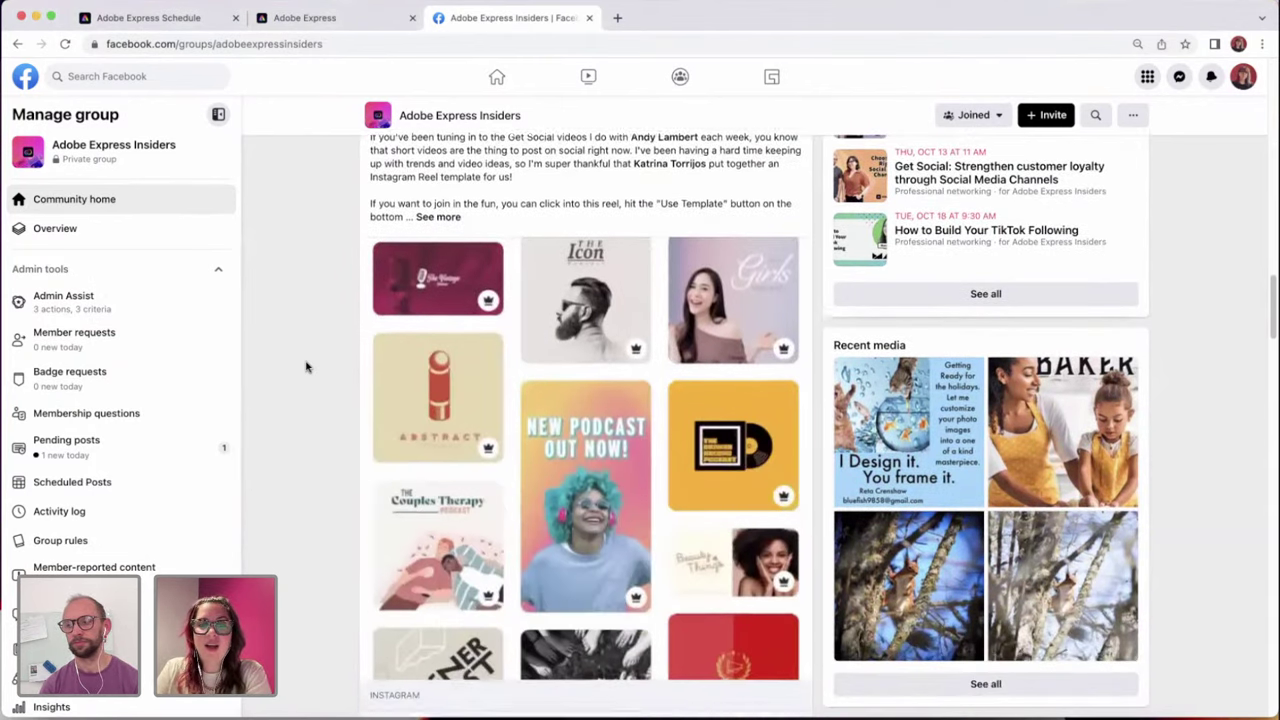
pyautogui.scroll(2, 306, 367)
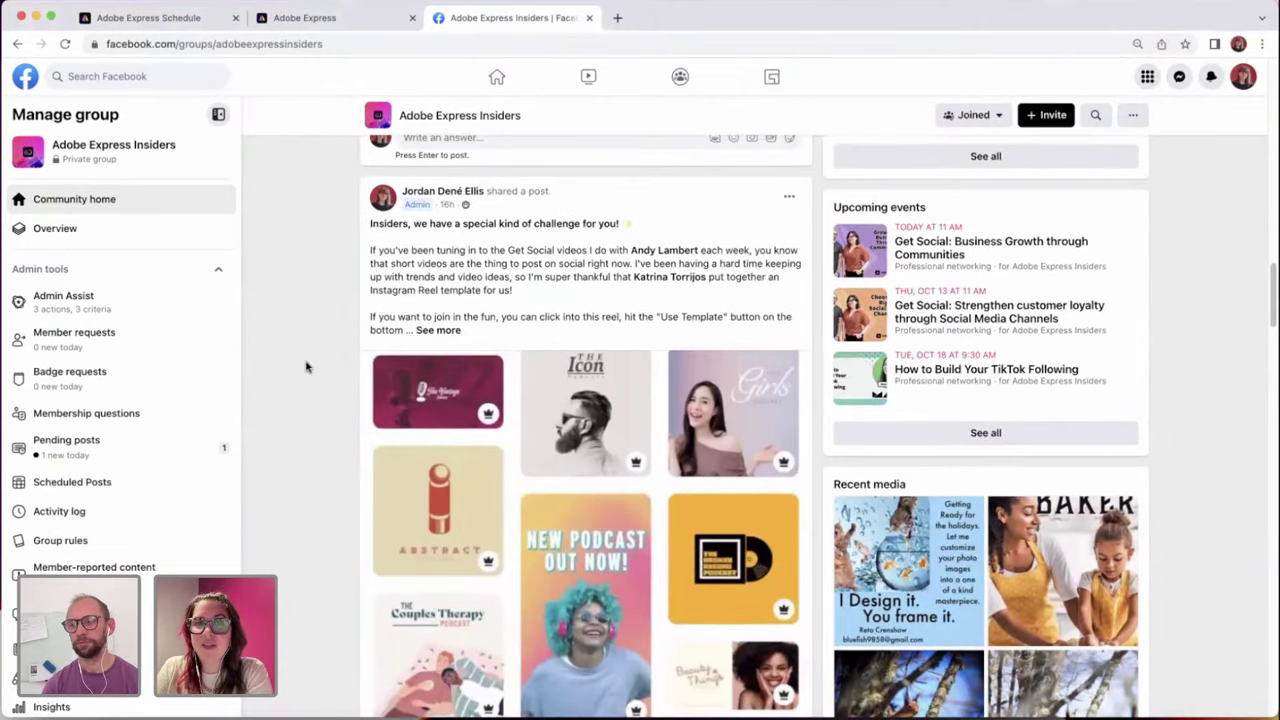
pyautogui.scroll(-3, 306, 367)
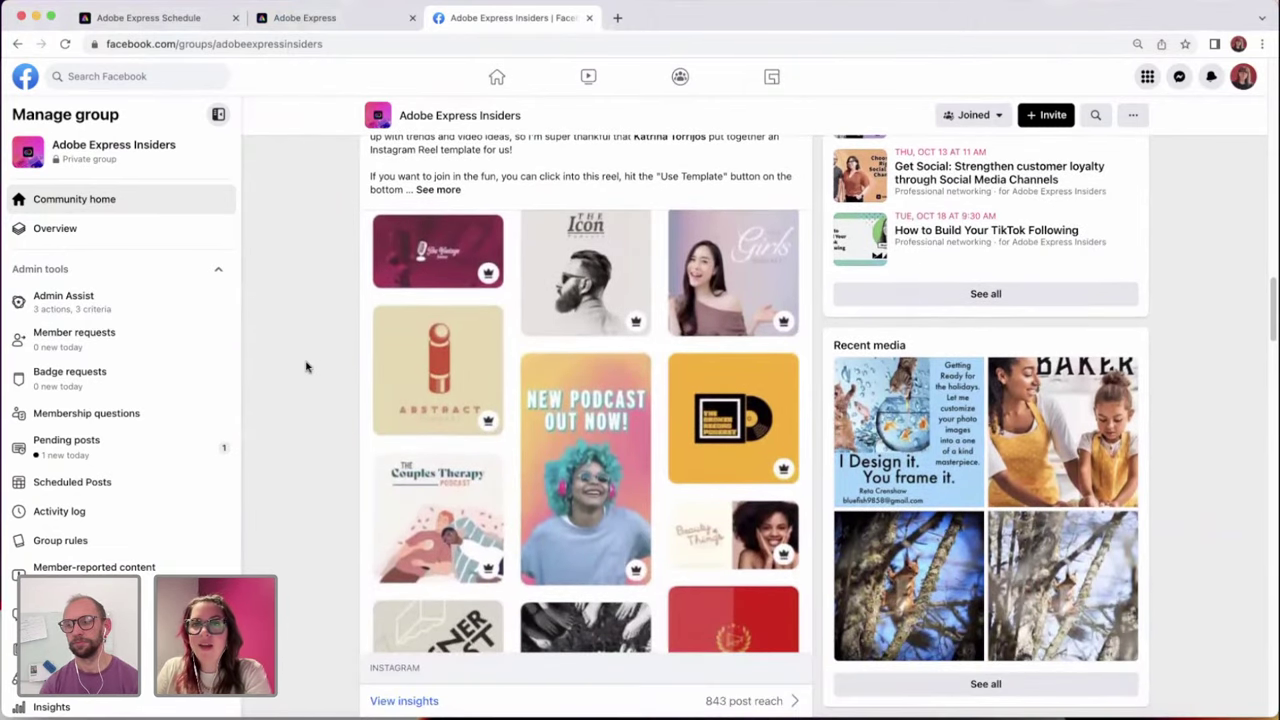
pyautogui.scroll(6, 306, 367)
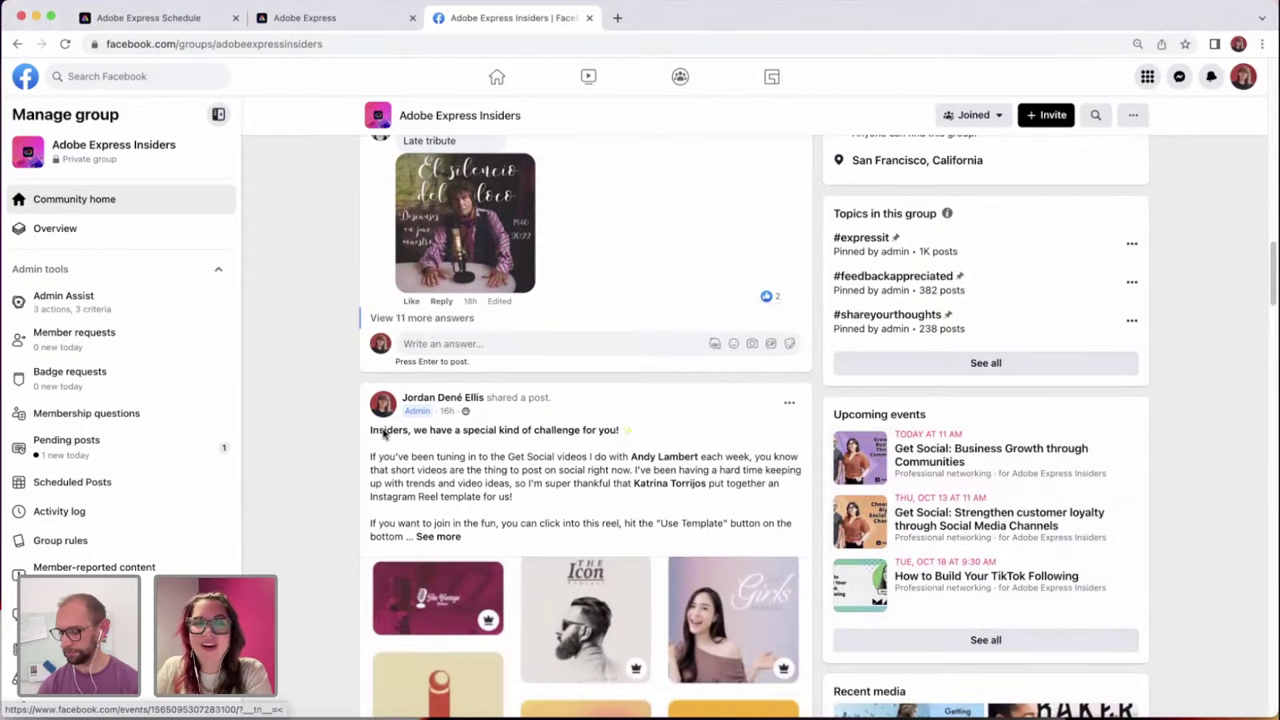
pyautogui.scroll(15, 308, 450)
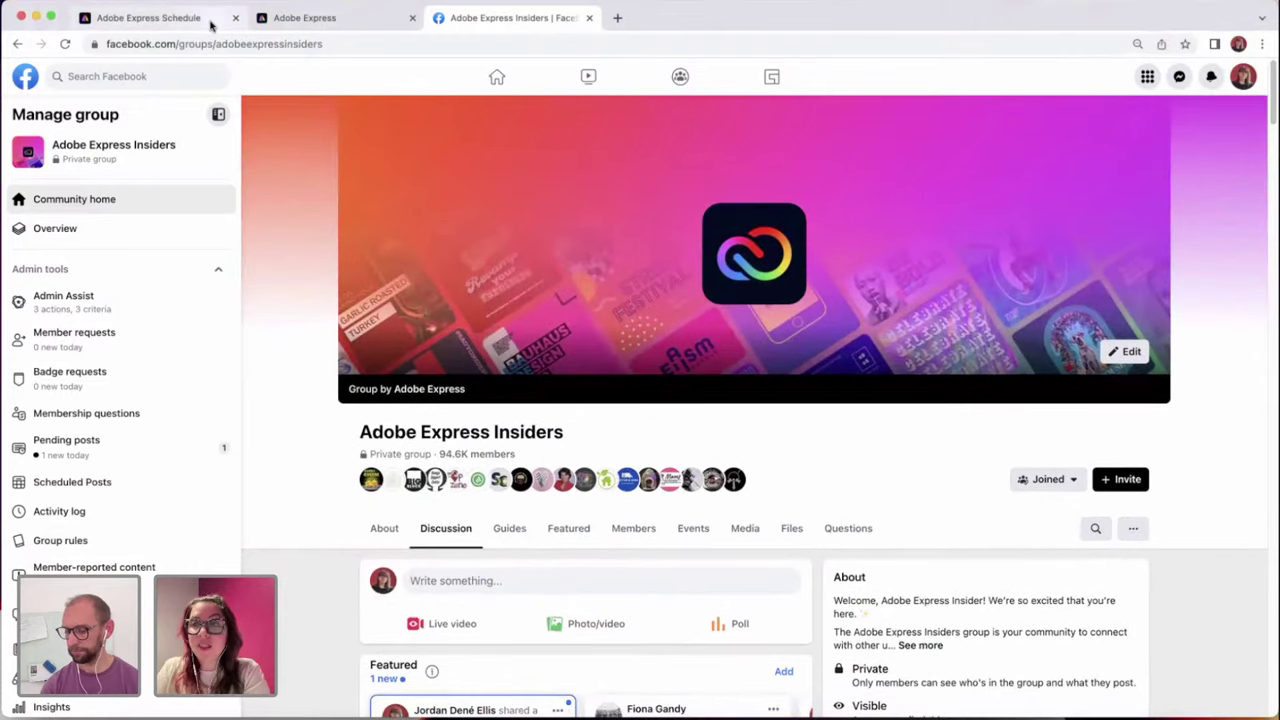
# - Return to Adobe Express and show the October 2022 Schedule calendar with the Oct 10–14 drafts
pyautogui.click(280, 20)
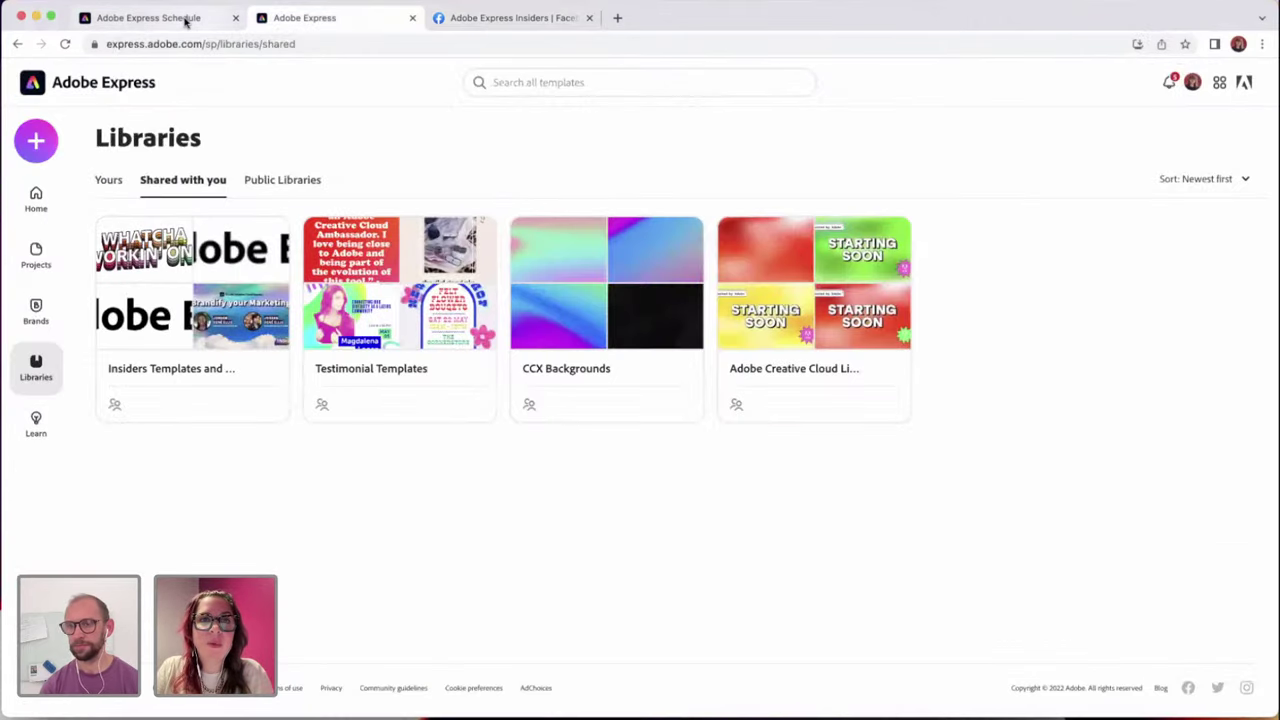
pyautogui.click(185, 20)
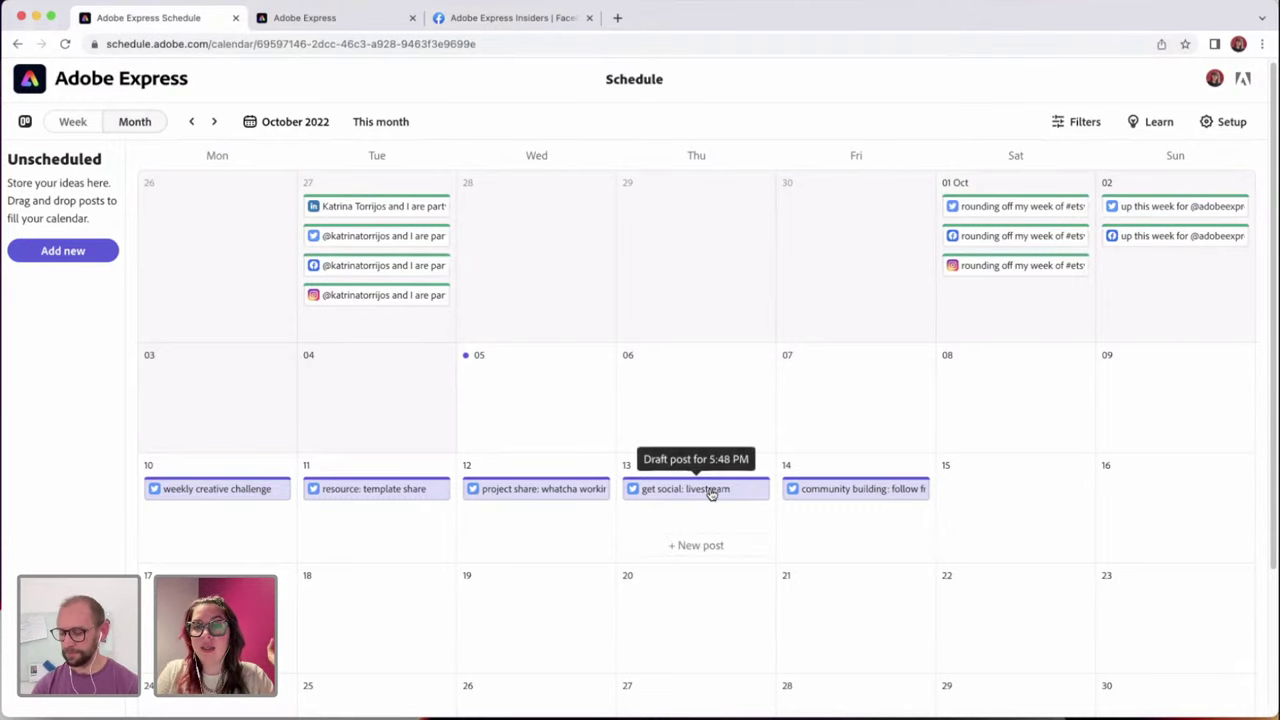
# - Move the get social: livestream draft from October 13 to October 12
pyautogui.moveTo(711, 491); pyautogui.dragTo(646, 497)
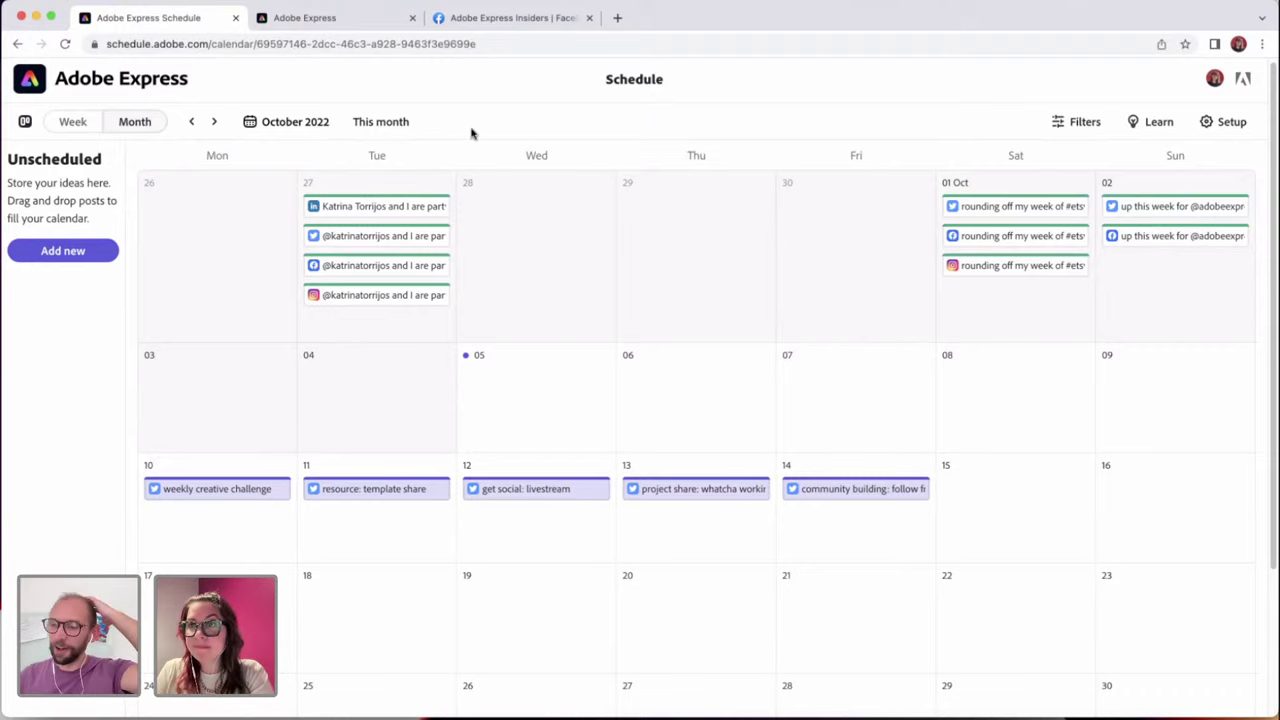
# - Show the shared libraries: Insiders Templates, Testimonial Templates and CCX Backgrounds
pyautogui.click(341, 20)
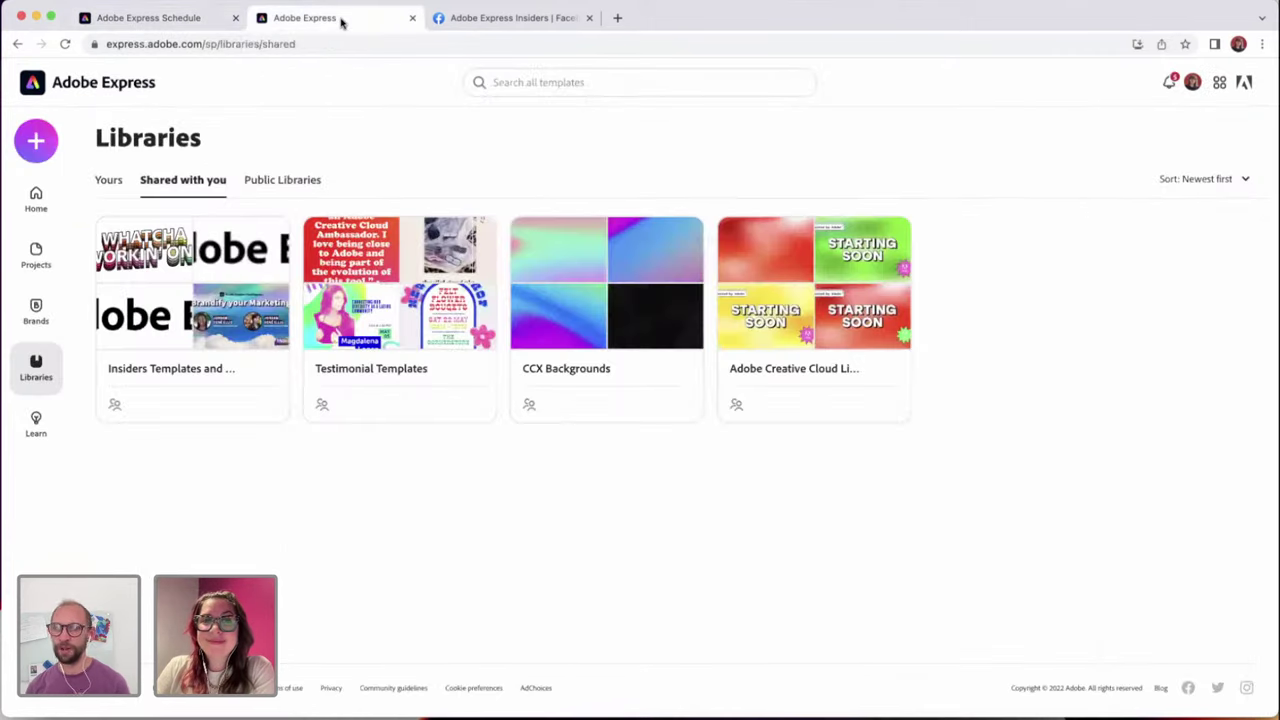
pyautogui.moveTo(188, 284)
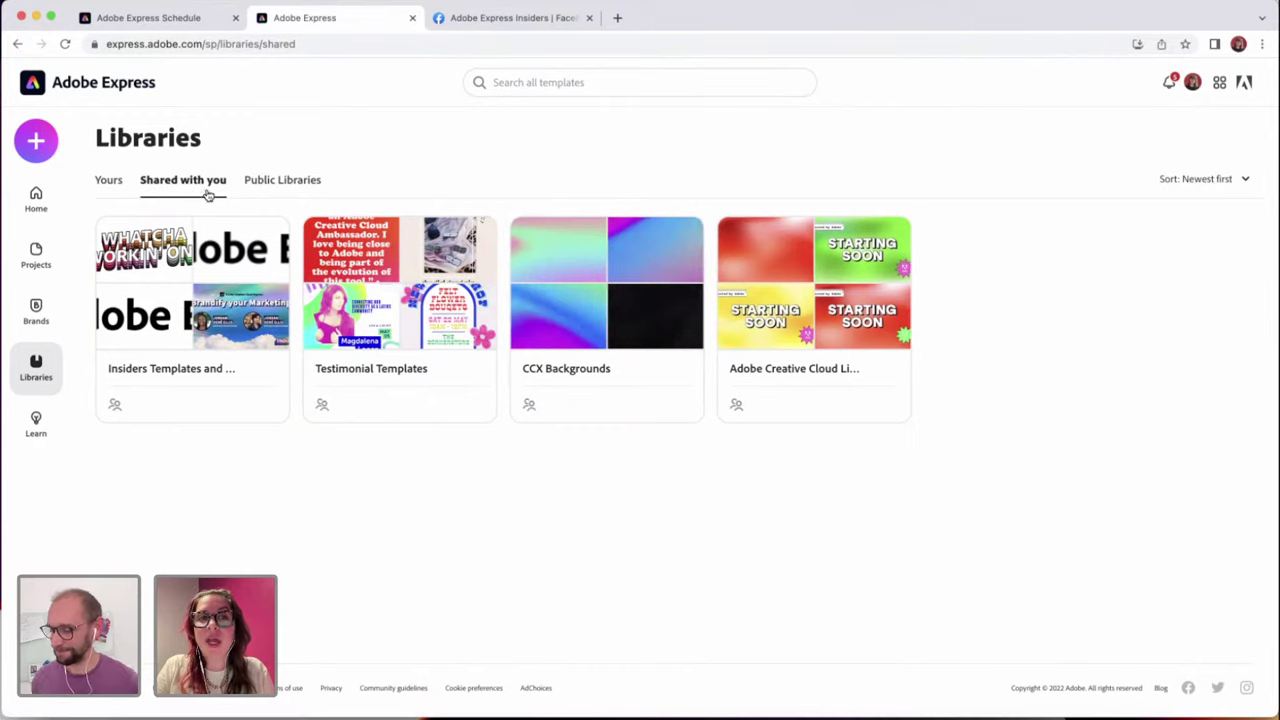
pyautogui.moveTo(567, 302)
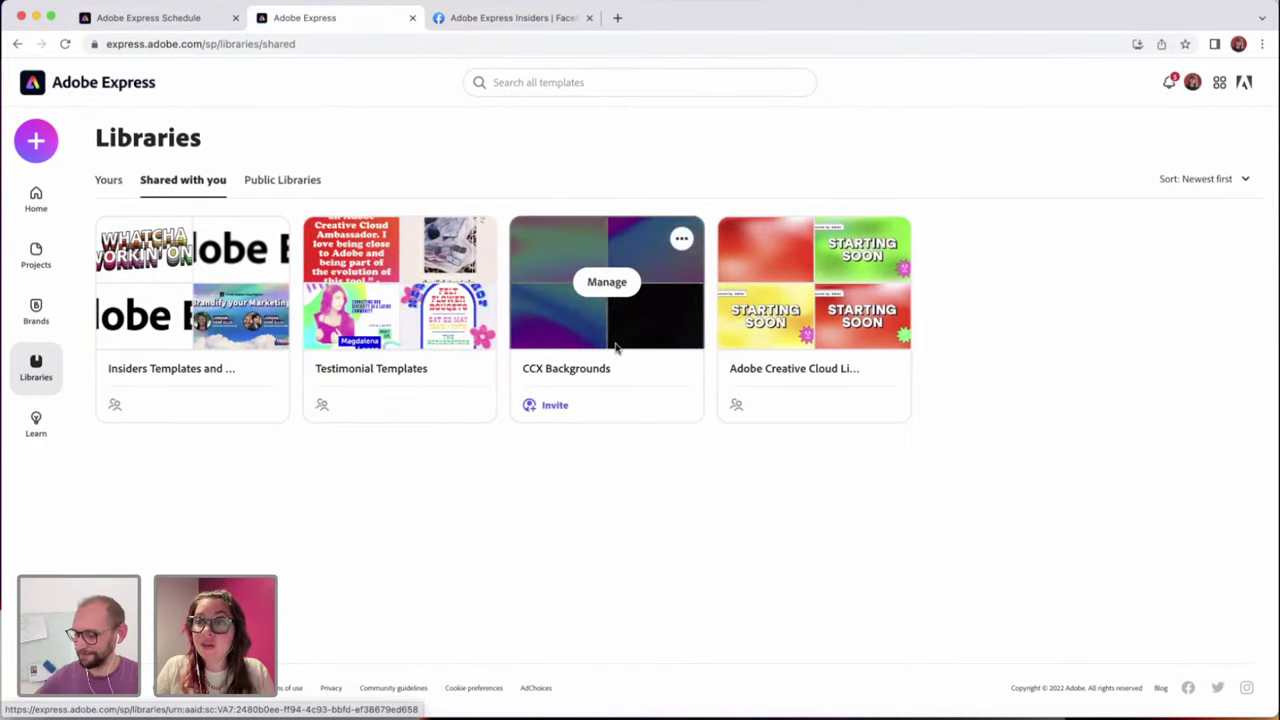
# - Open the Insiders Templates library and browse its FBBanner_1, Welcome Insiders and Follow Friday templates
pyautogui.click(185, 322)
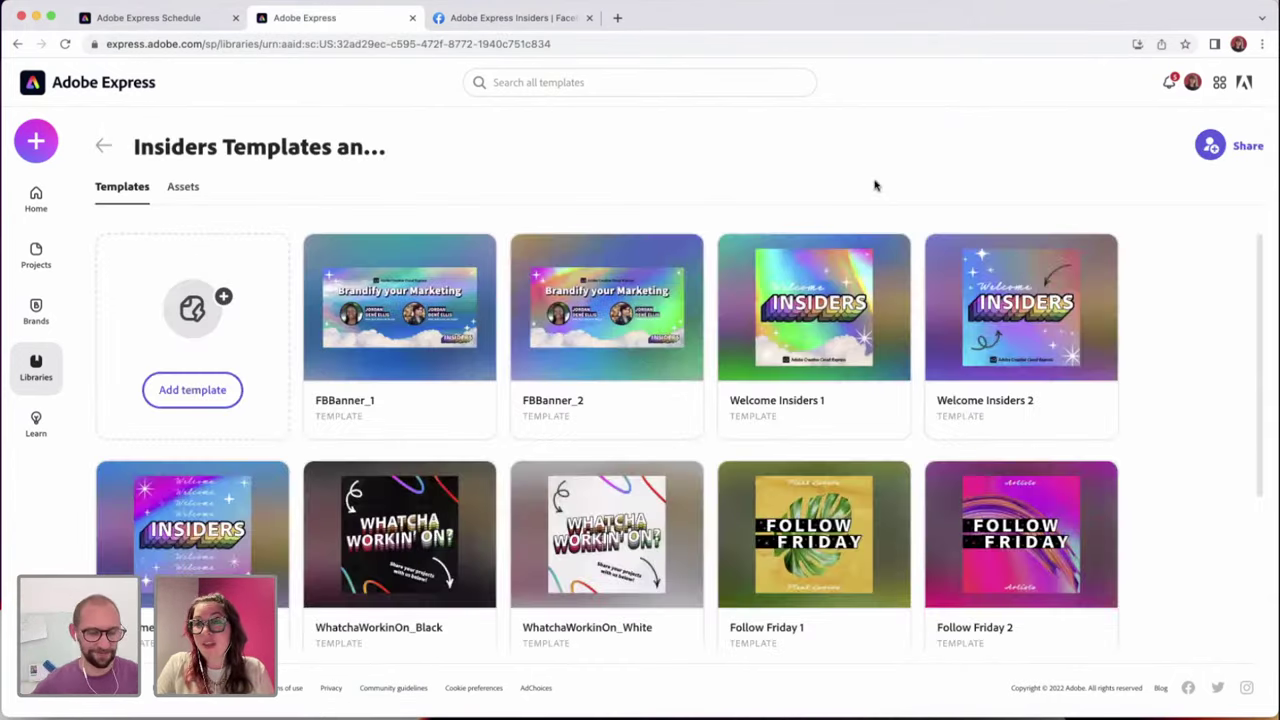
pyautogui.scroll(-2, 918, 250)
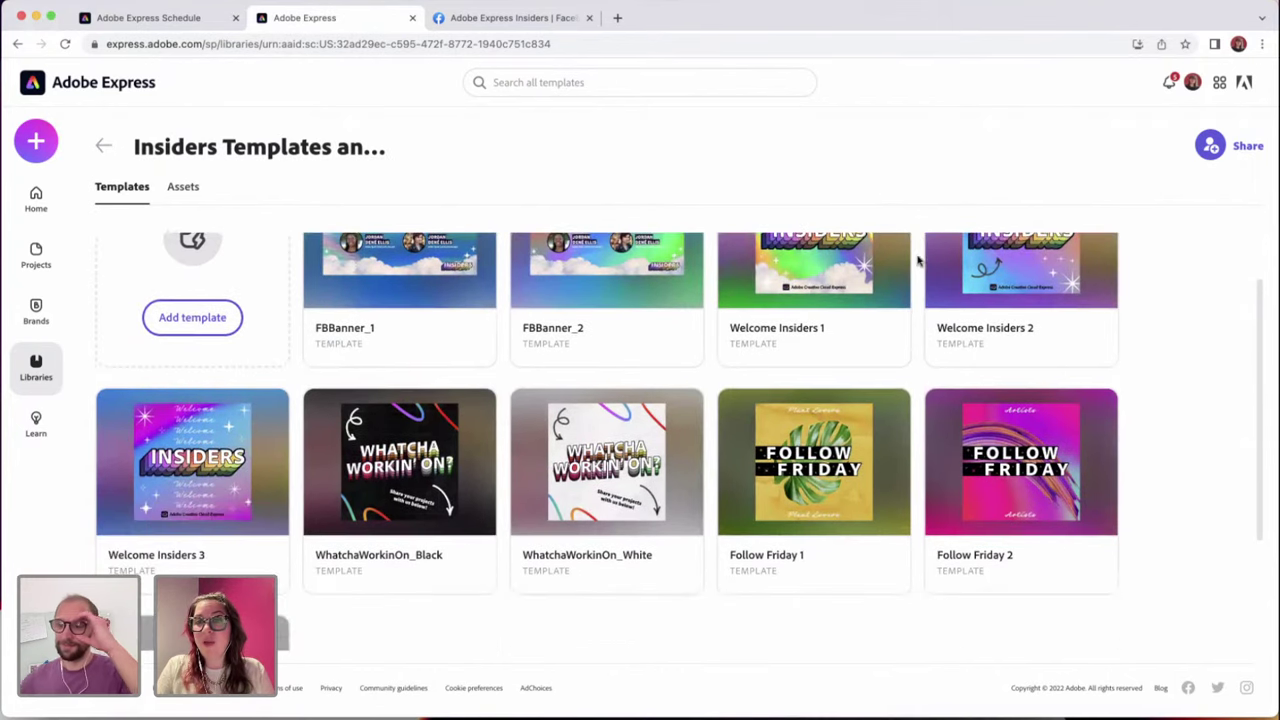
pyautogui.scroll(2, 913, 298)
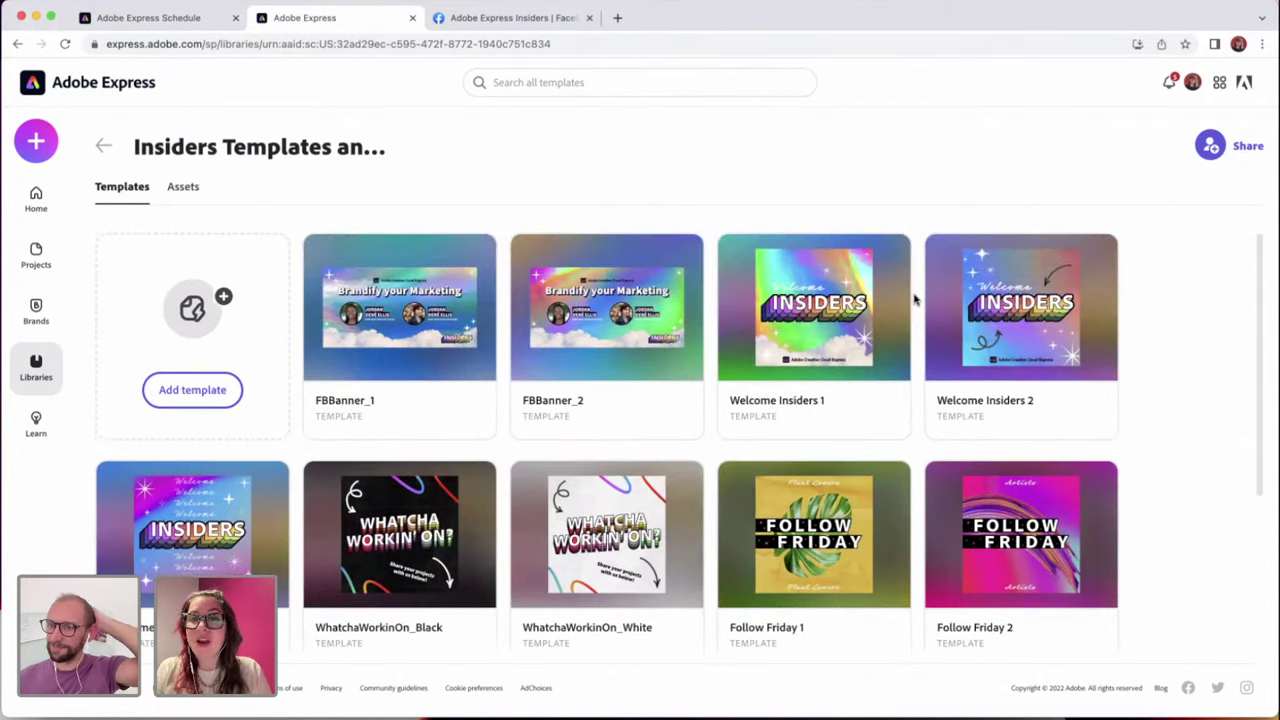